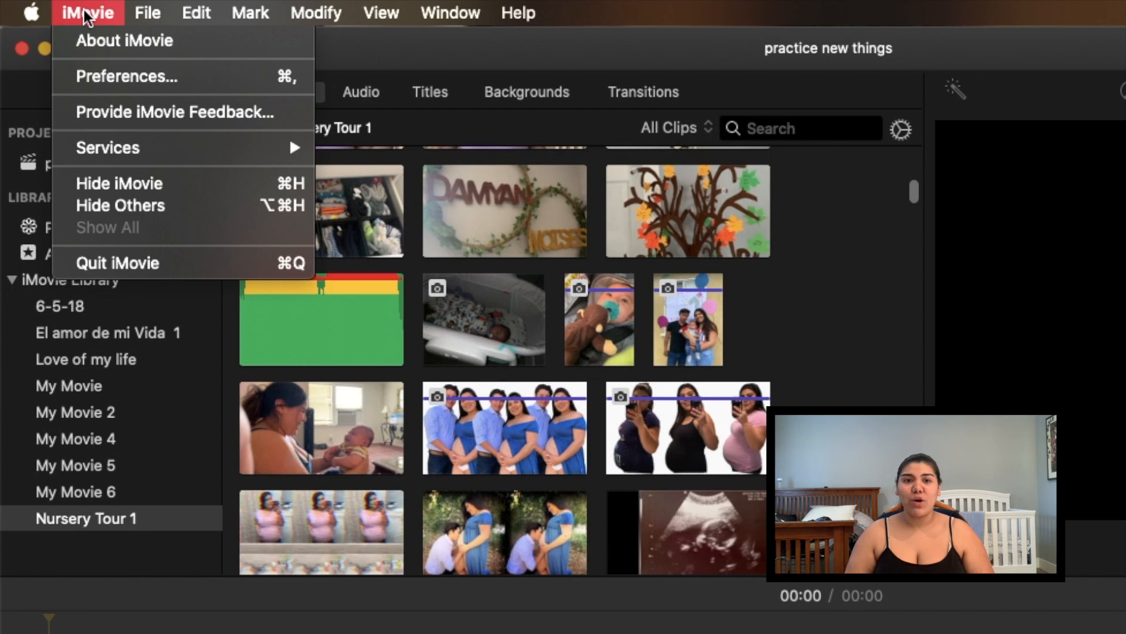
Set iMovie's default Photo Placement preference to Crop to Fill instead of Ken Burns
{"action": "left_click", "coordinate": [102, 77]}
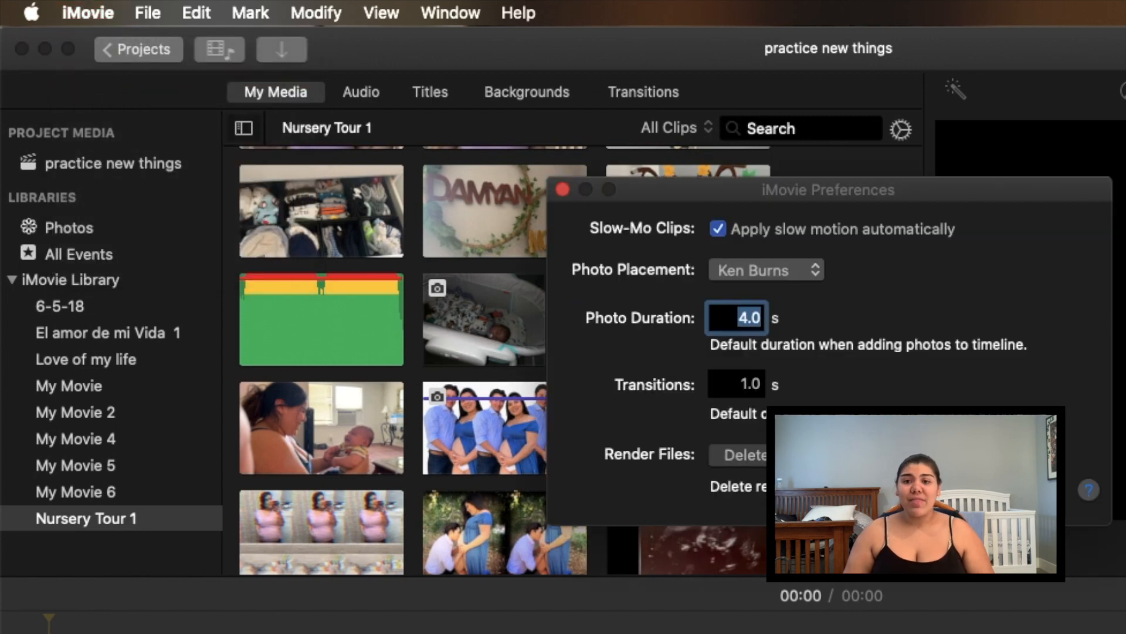
{"action": "left_click", "coordinate": [779, 277]}
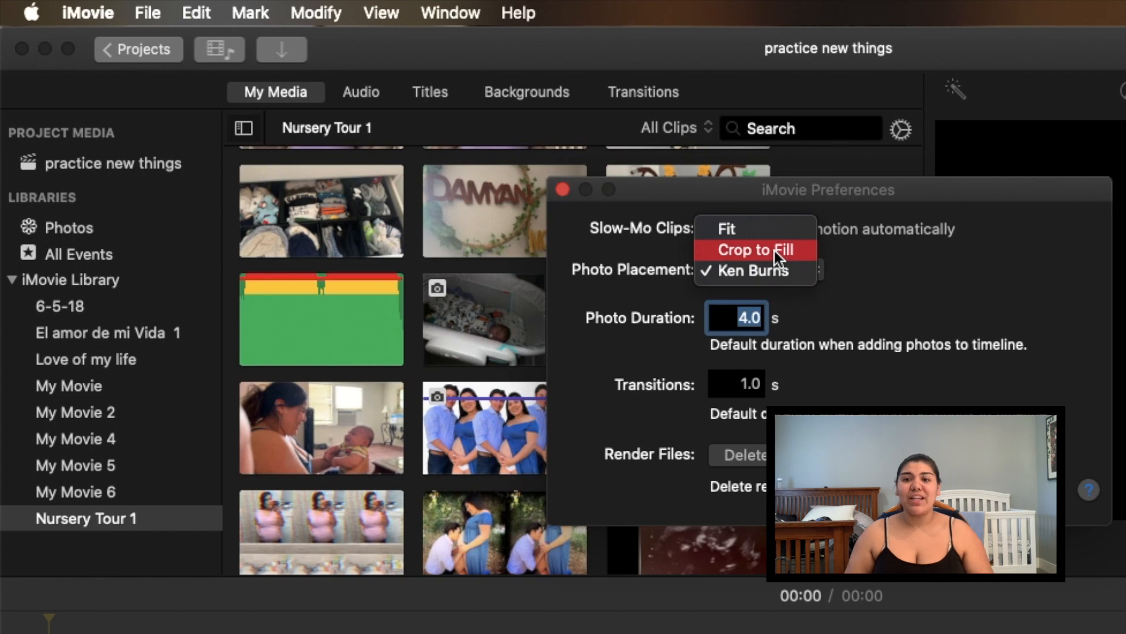
{"action": "left_click", "coordinate": [774, 251]}
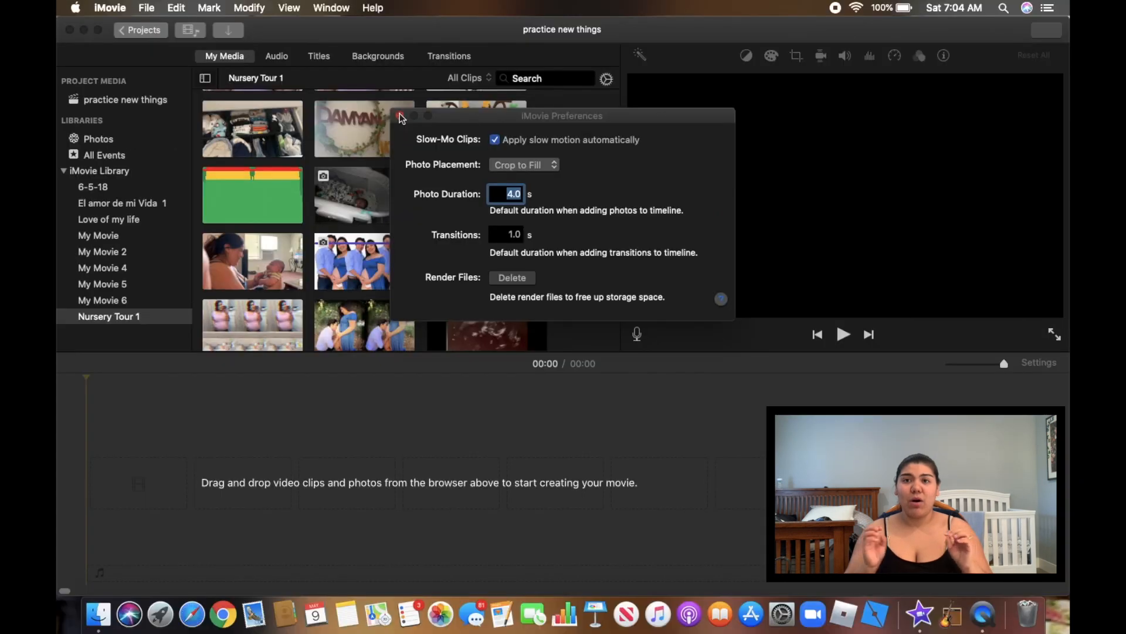
{"action": "left_click", "coordinate": [562, 189]}
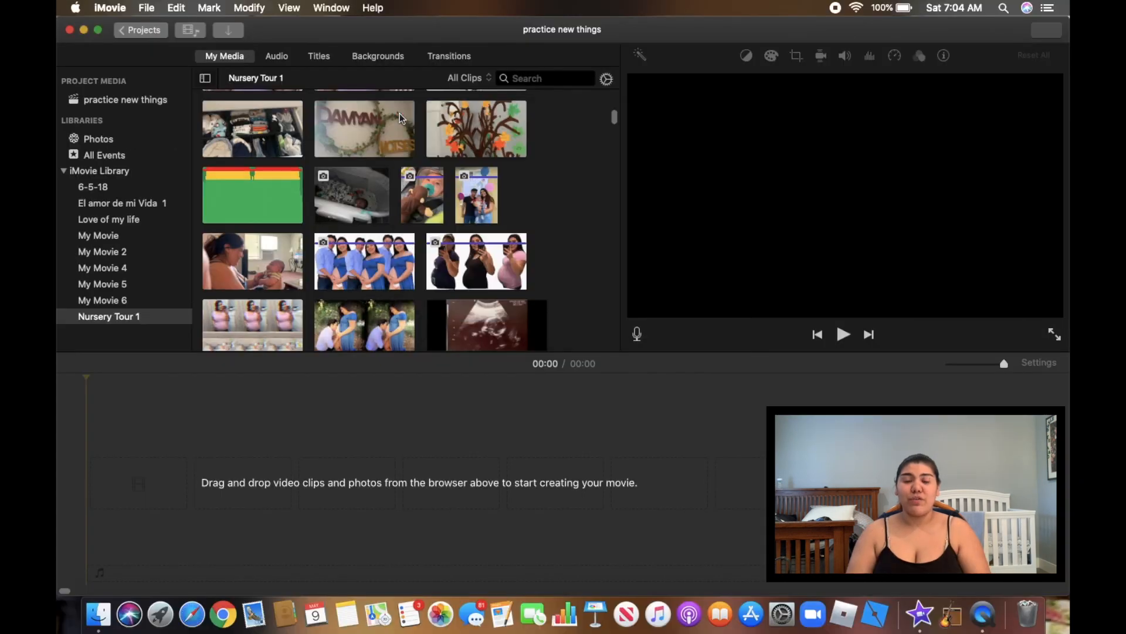
Add the baby pacifier clip, put the talking-head clip at the timeline start, and show only Rejected clips
{"action": "left_click_drag", "start_coordinate": [431, 202], "coordinate": [427, 500]}
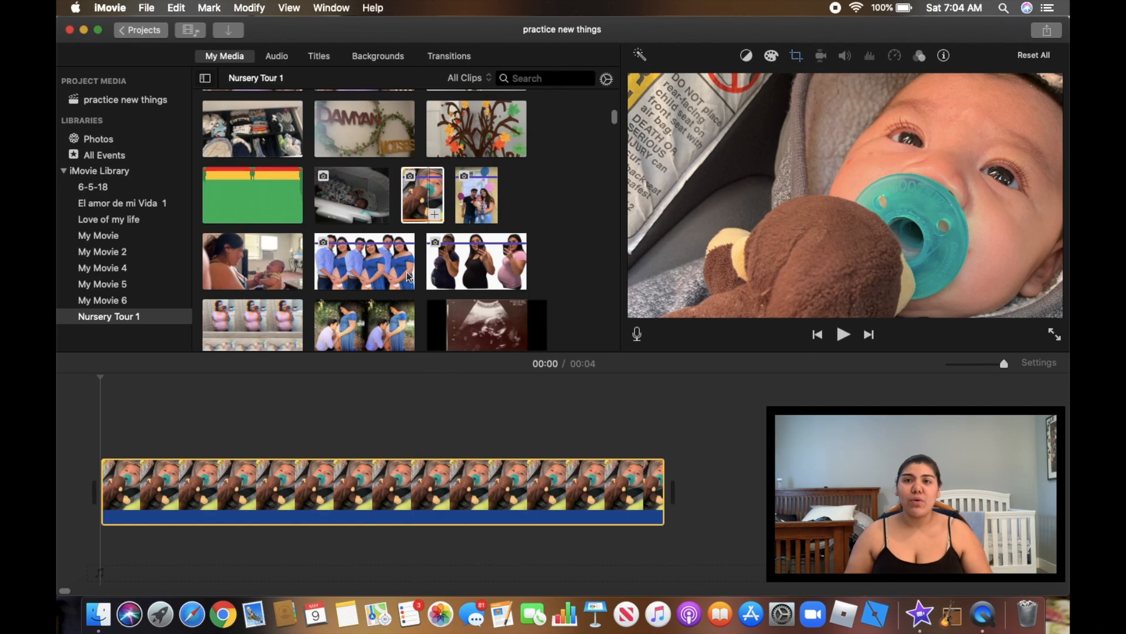
{"action": "scroll", "coordinate": [409, 276], "scroll_direction": "down", "scroll_amount": 15}
{"action": "scroll", "coordinate": [413, 271], "scroll_direction": "down", "scroll_amount": 15}
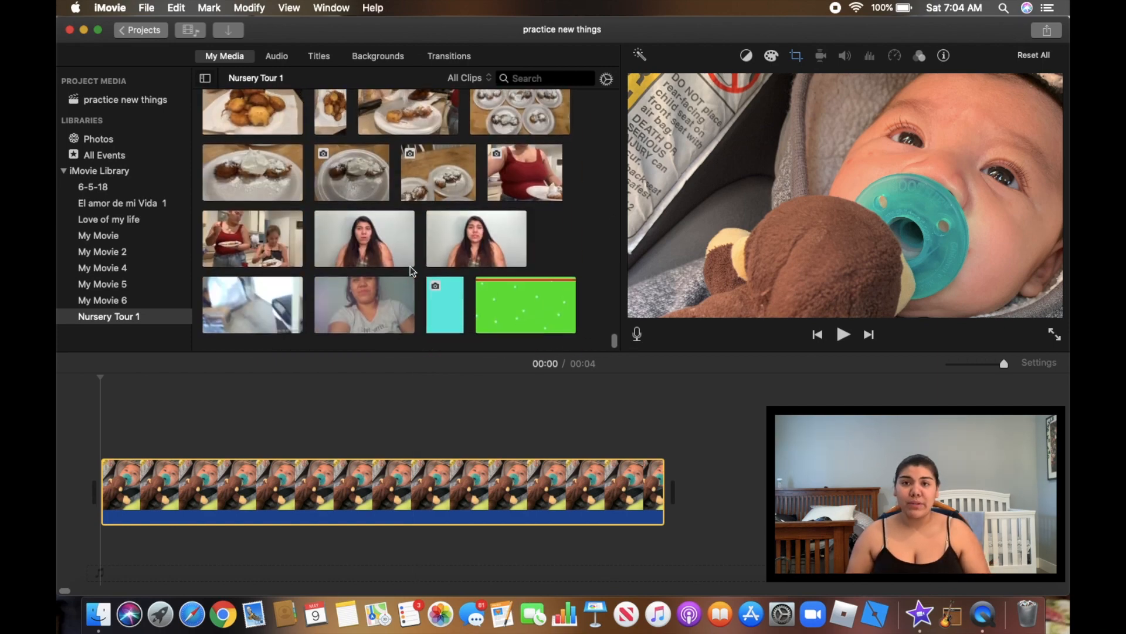
{"action": "left_click_drag", "start_coordinate": [452, 319], "coordinate": [135, 453]}
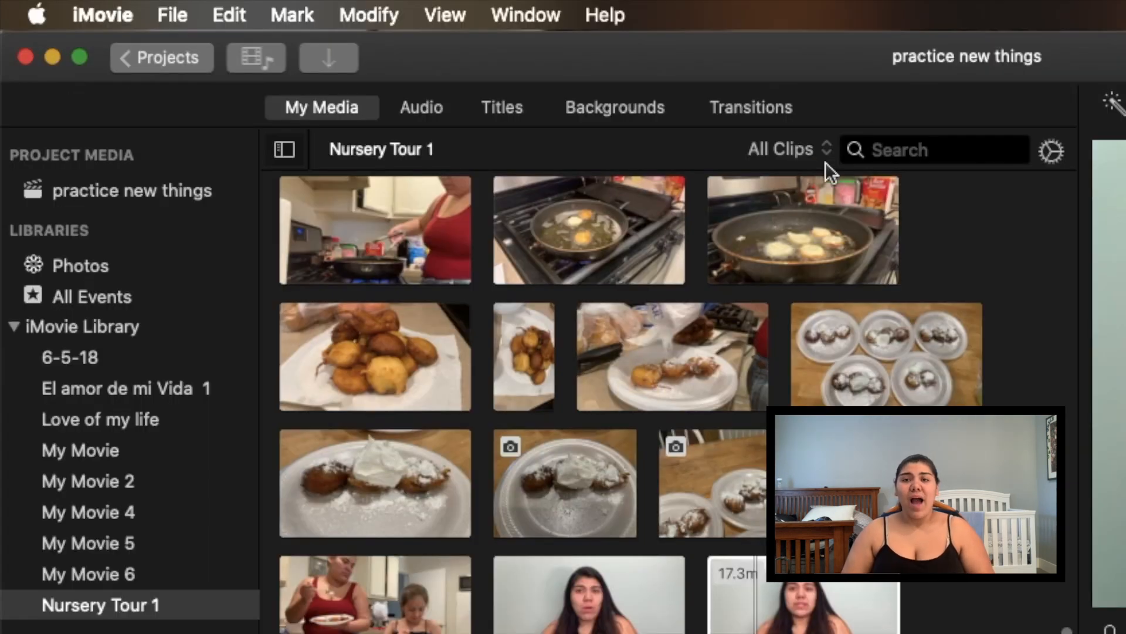
{"action": "left_click", "coordinate": [803, 149]}
{"action": "left_click", "coordinate": [803, 223]}
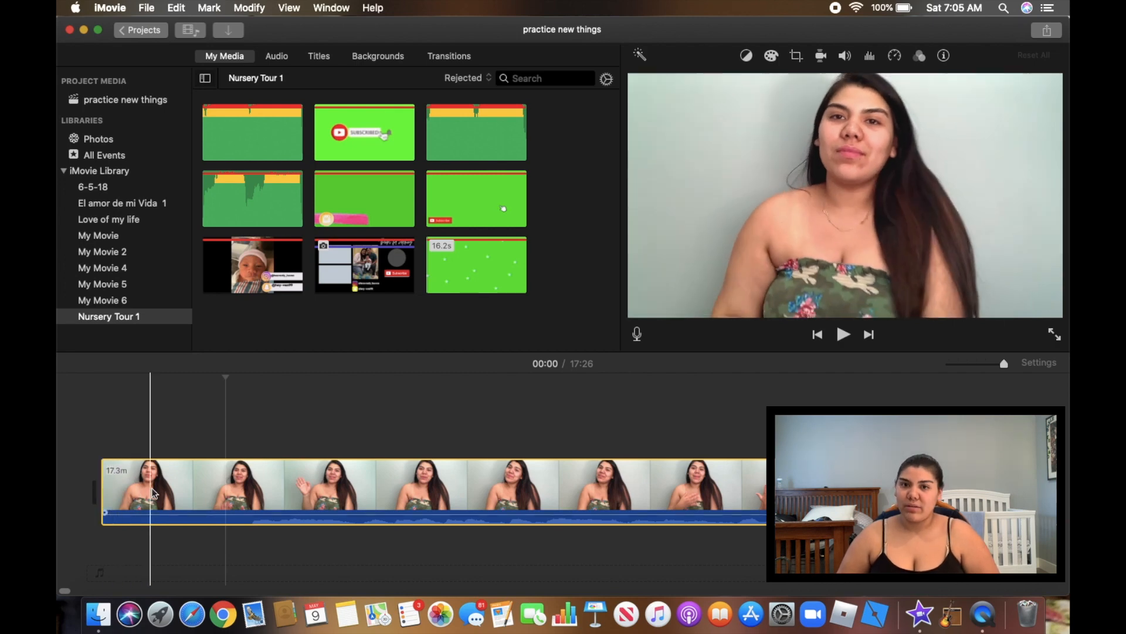
Split the talking-head clip and delete its 0.7-second opening piece
{"action": "right_click", "coordinate": [227, 496]}
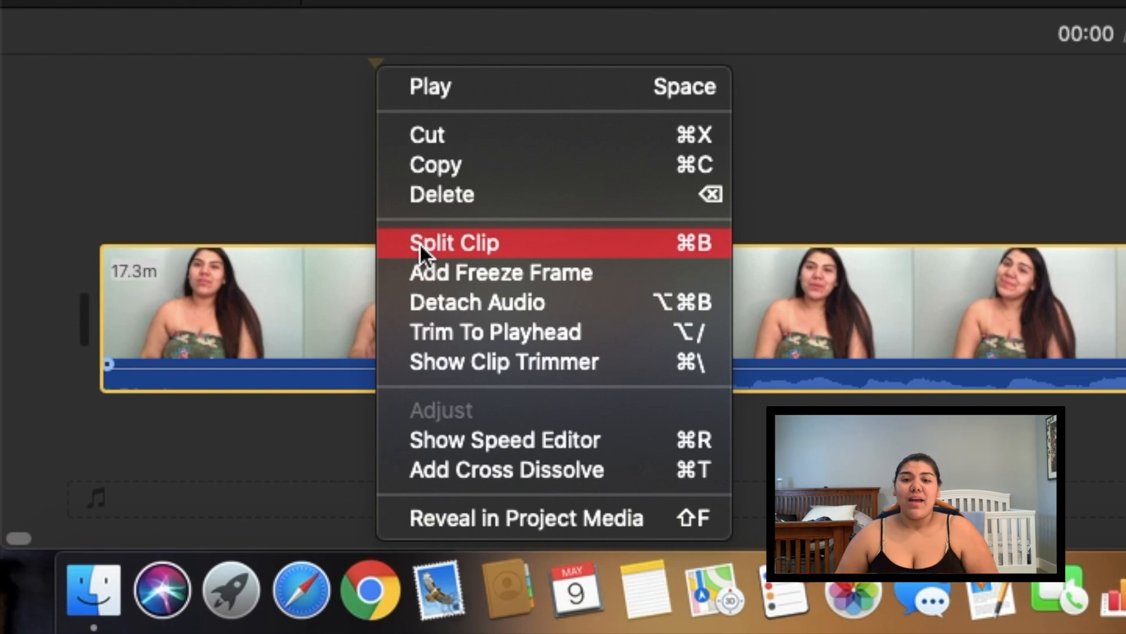
{"action": "left_click", "coordinate": [291, 284]}
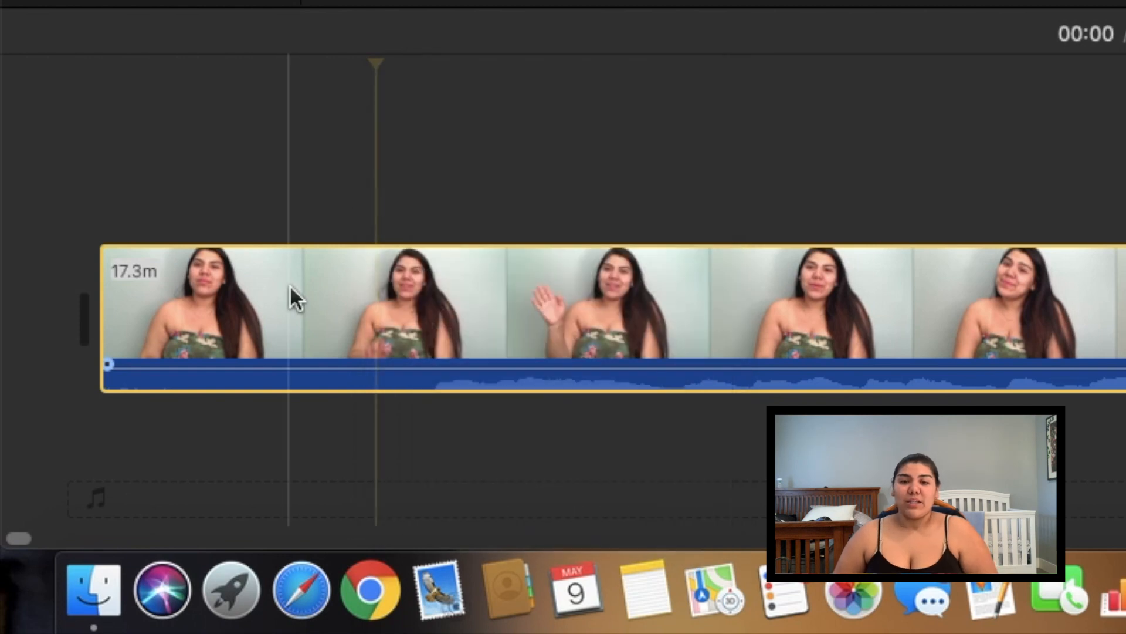
{"action": "right_click", "coordinate": [384, 304]}
{"action": "left_click", "coordinate": [449, 238]}
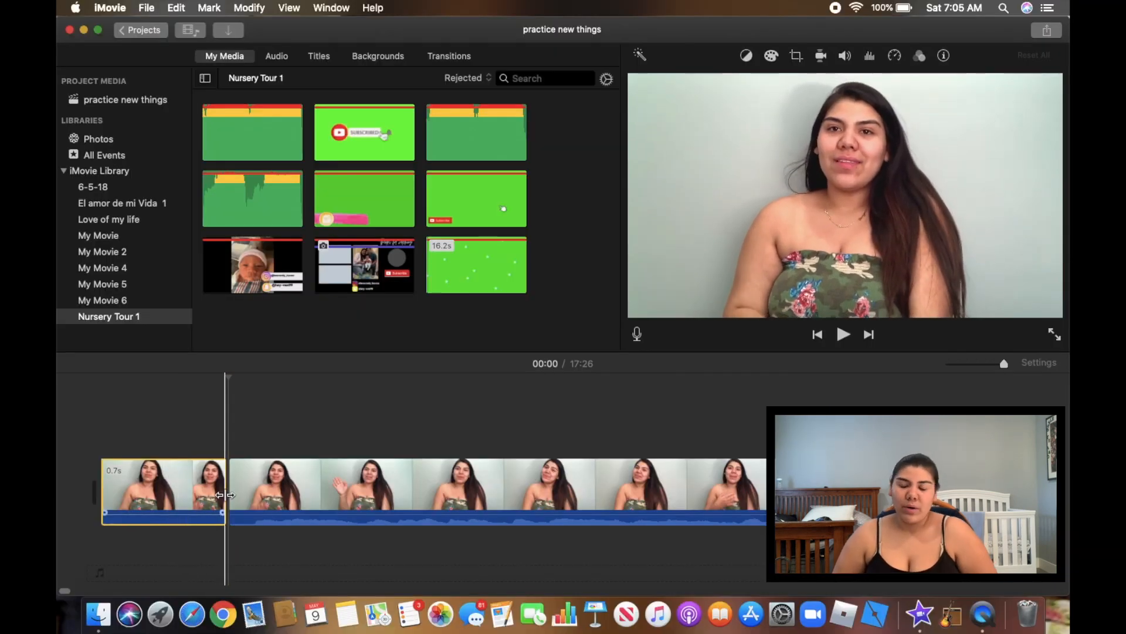
{"action": "key", "text": "Delete"}
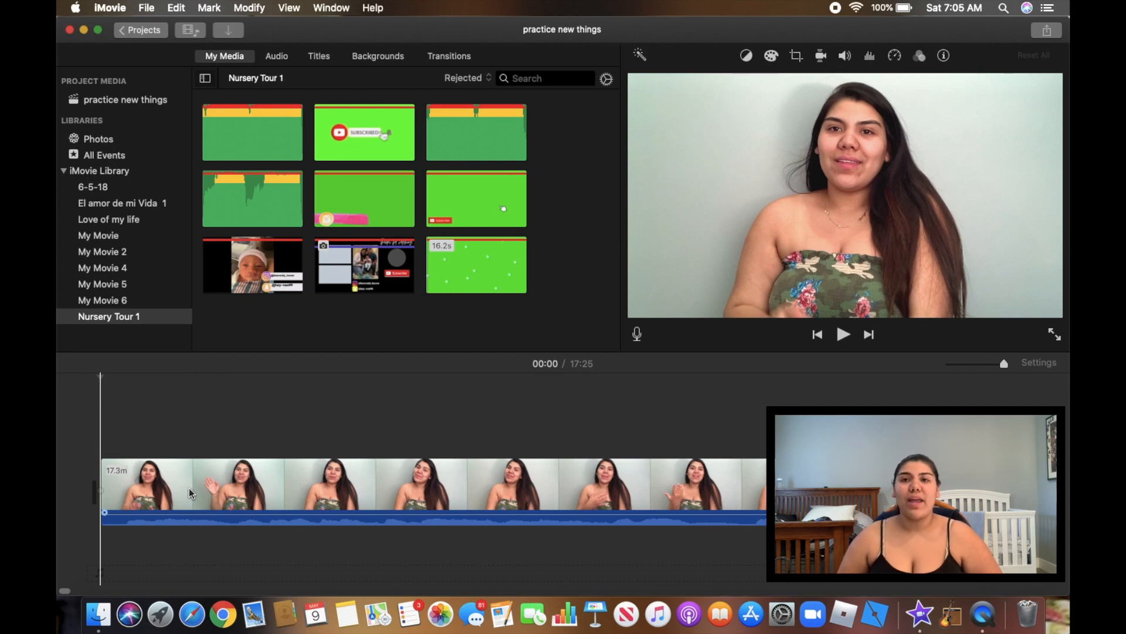
{"action": "left_click", "coordinate": [182, 490]}
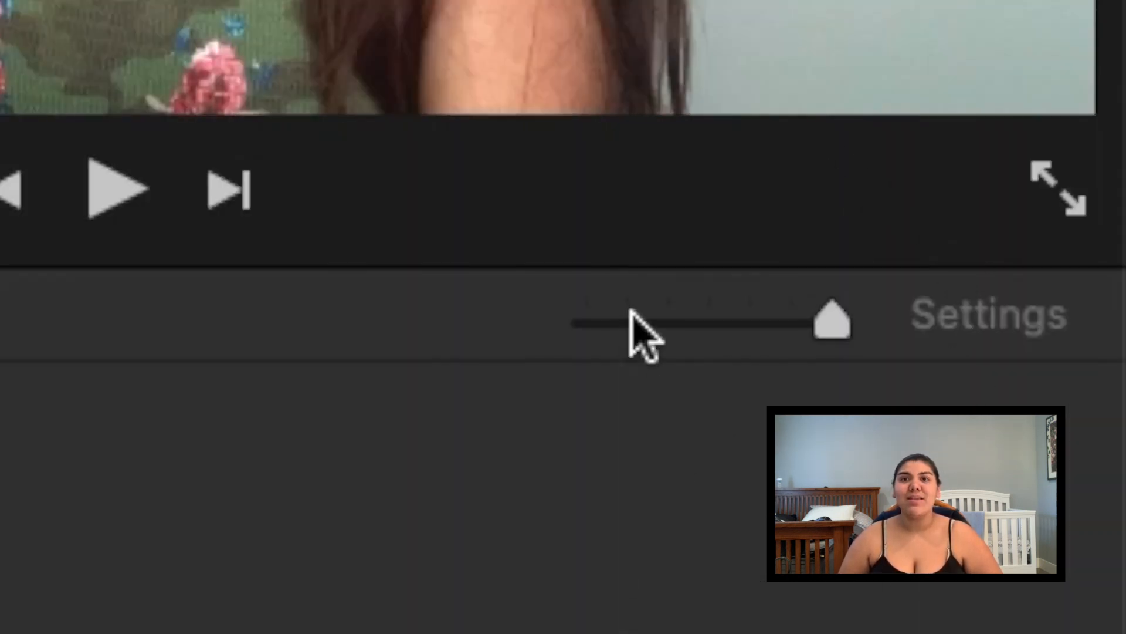
{"action": "left_click", "coordinate": [961, 364]}
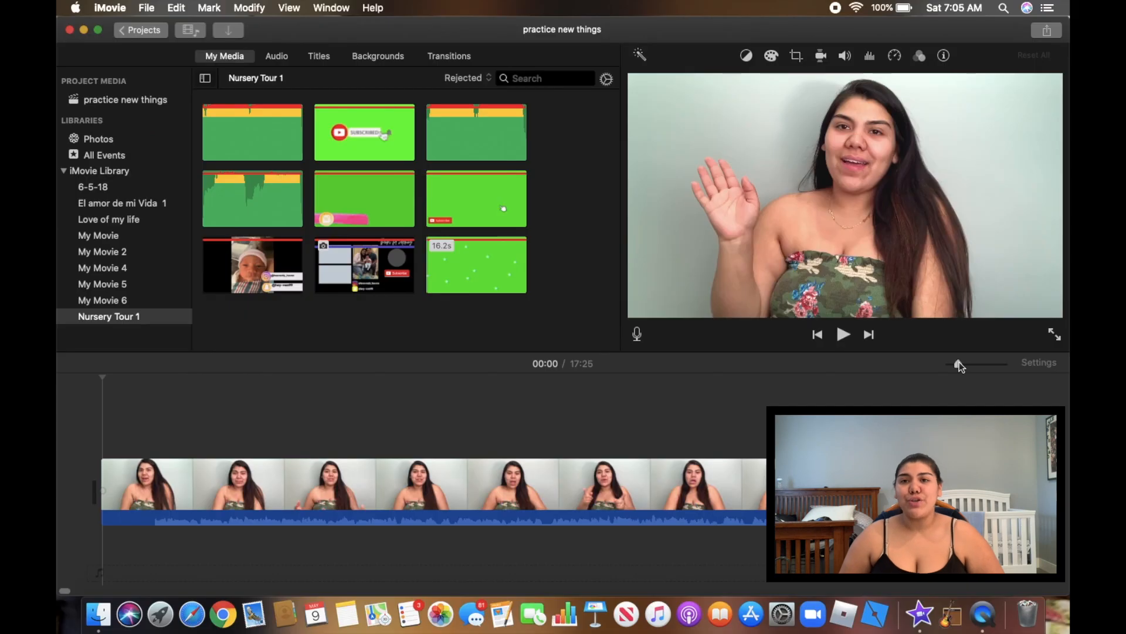
{"action": "left_click_drag", "start_coordinate": [959, 364], "coordinate": [950, 365]}
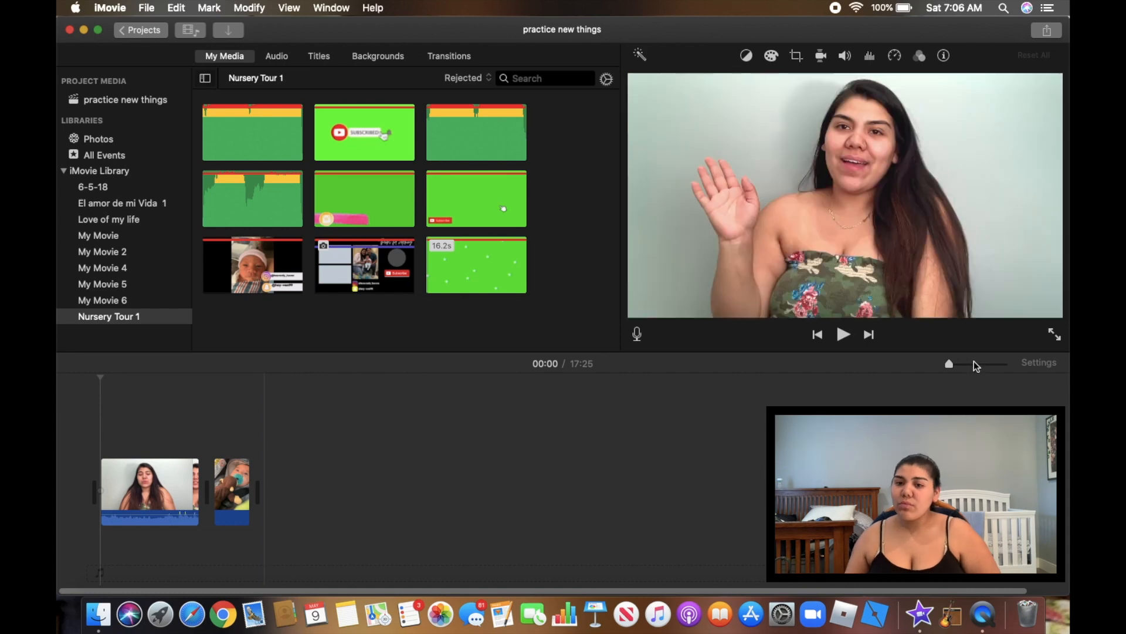
{"action": "left_click_drag", "start_coordinate": [949, 364], "coordinate": [959, 365]}
Split the talking-head clip at 01:03
{"action": "left_click", "coordinate": [668, 511]}
{"action": "key", "text": "space"}
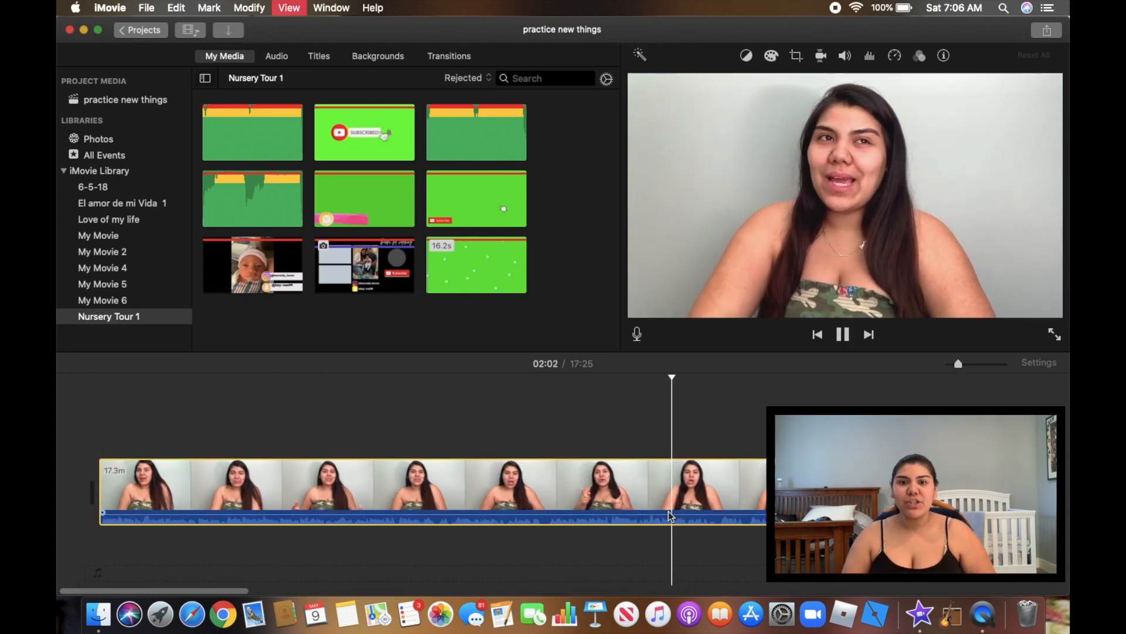
{"action": "left_click", "coordinate": [398, 511]}
{"action": "right_click", "coordinate": [398, 511]}
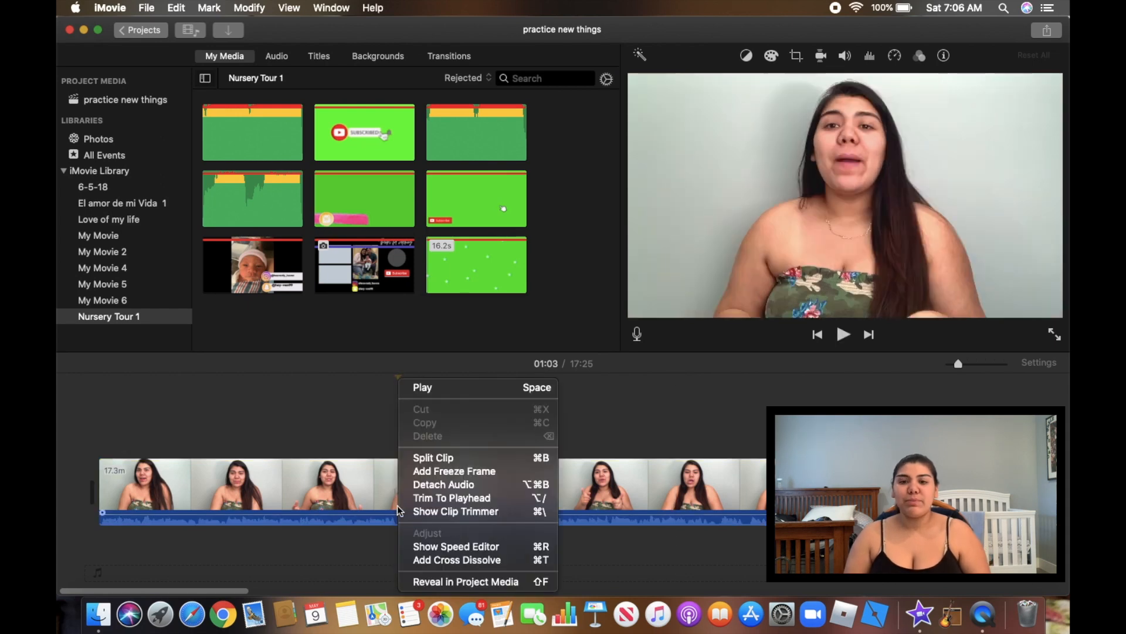
{"action": "left_click", "coordinate": [426, 457]}
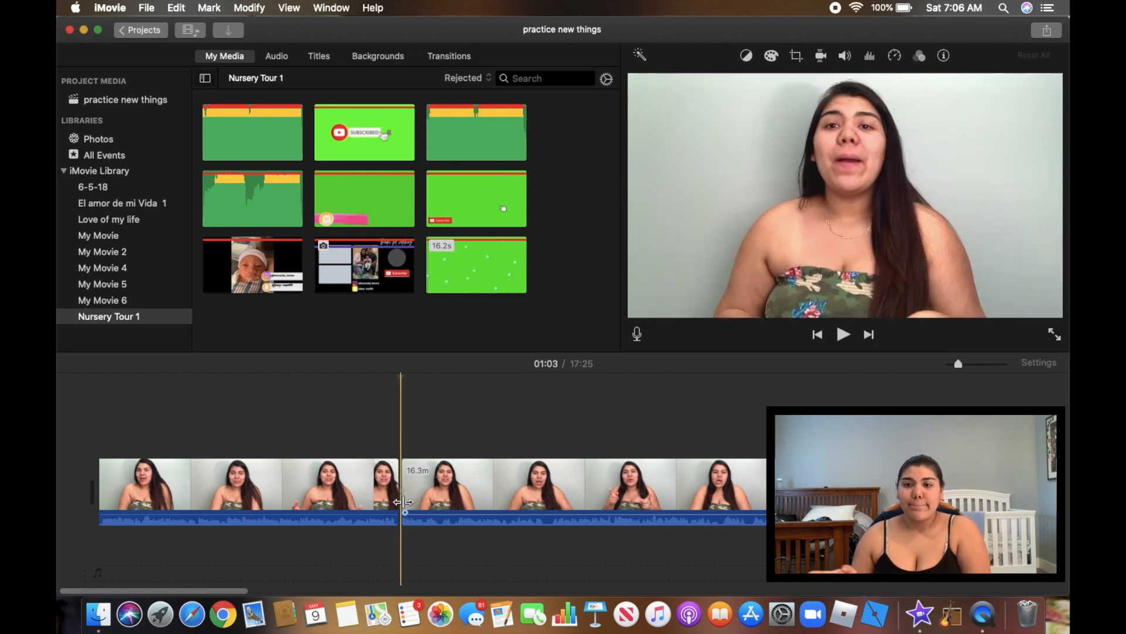
Split the following clip again at about 01:09 to isolate a 5.2-second section
{"action": "key", "text": "space"}
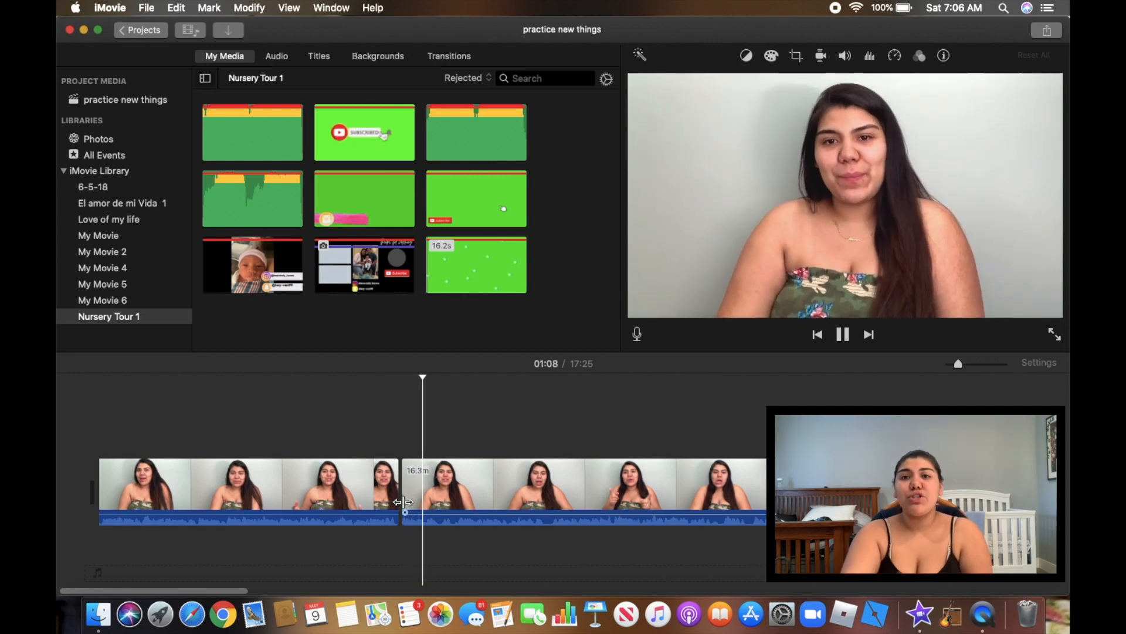
{"action": "key", "text": "space"}
{"action": "left_click", "coordinate": [453, 415]}
{"action": "left_click", "coordinate": [422, 474]}
{"action": "key", "text": "space"}
{"action": "key", "text": "space"}
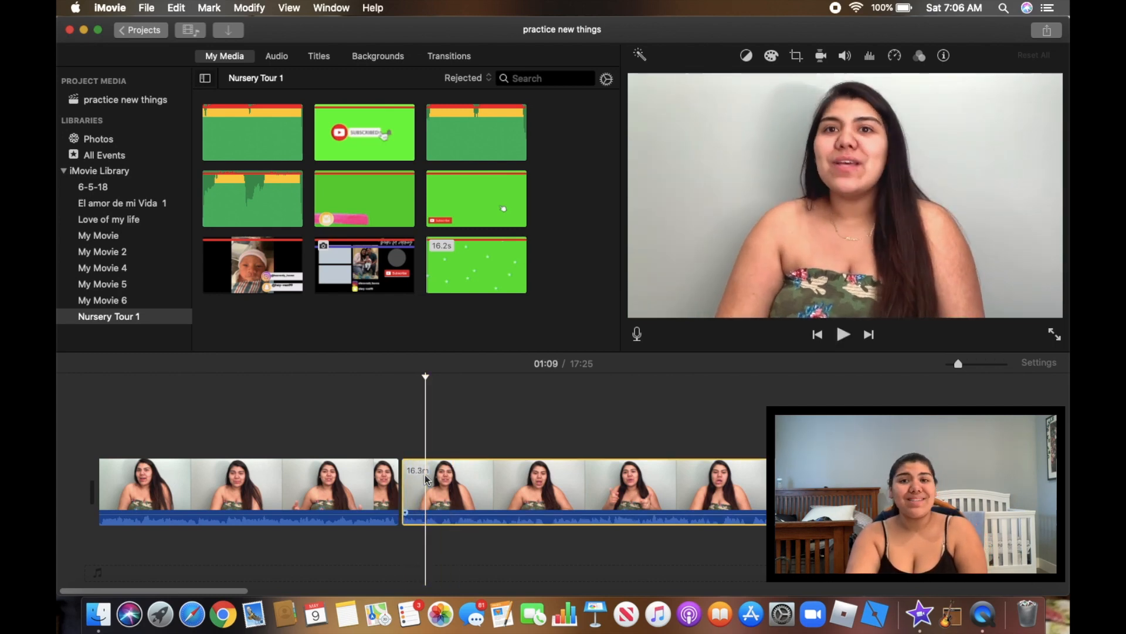
{"action": "right_click", "coordinate": [425, 474]}
{"action": "left_click", "coordinate": [449, 459]}
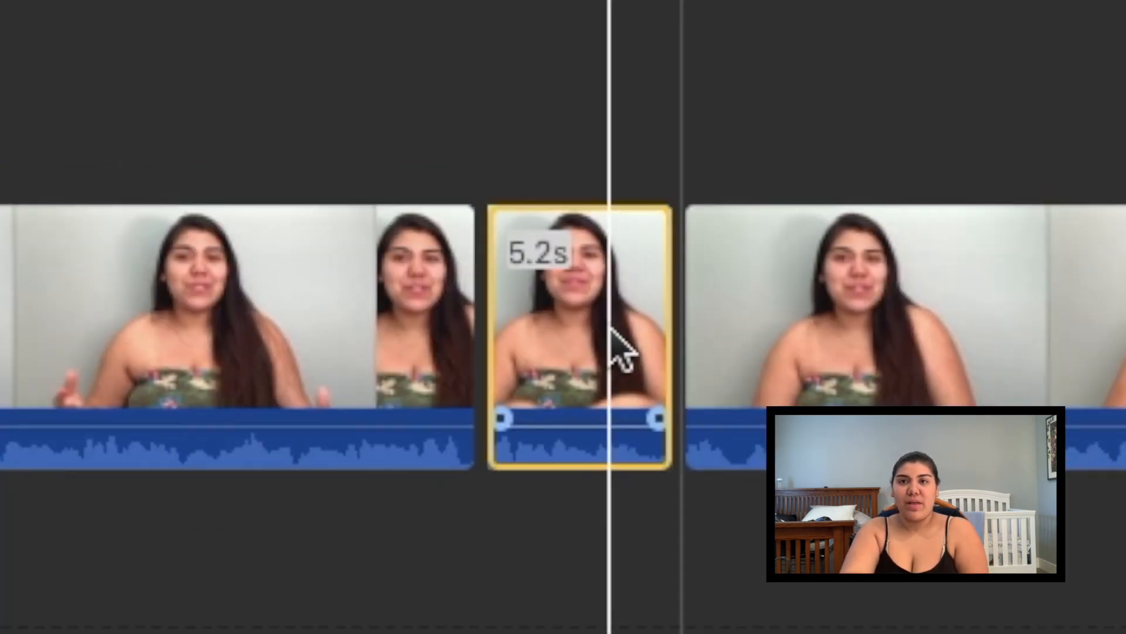
{"action": "left_click", "coordinate": [611, 329]}
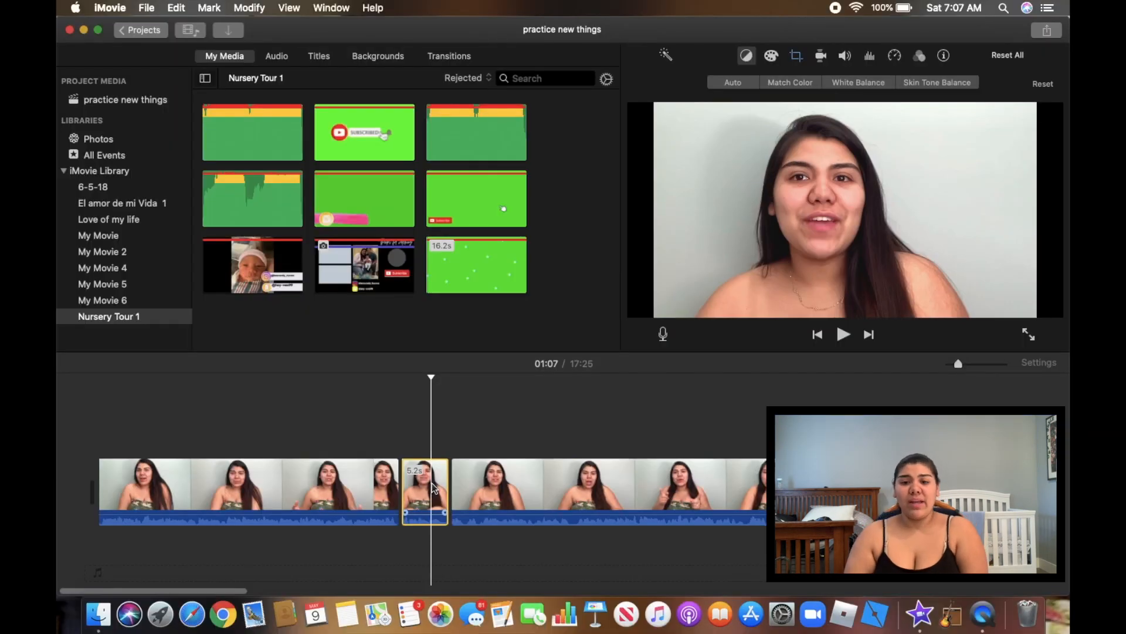
Apply Ken Burns to the 5.2-second clip, shrinking the end frame onto the presenter's face
{"action": "left_click", "coordinate": [797, 57]}
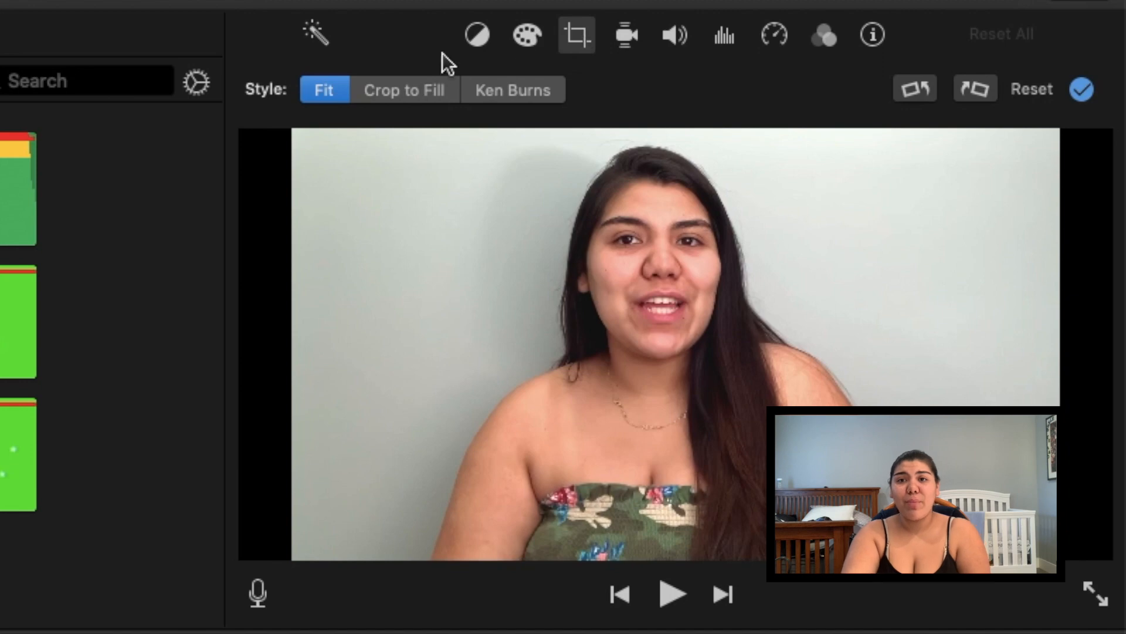
{"action": "left_click", "coordinate": [521, 90]}
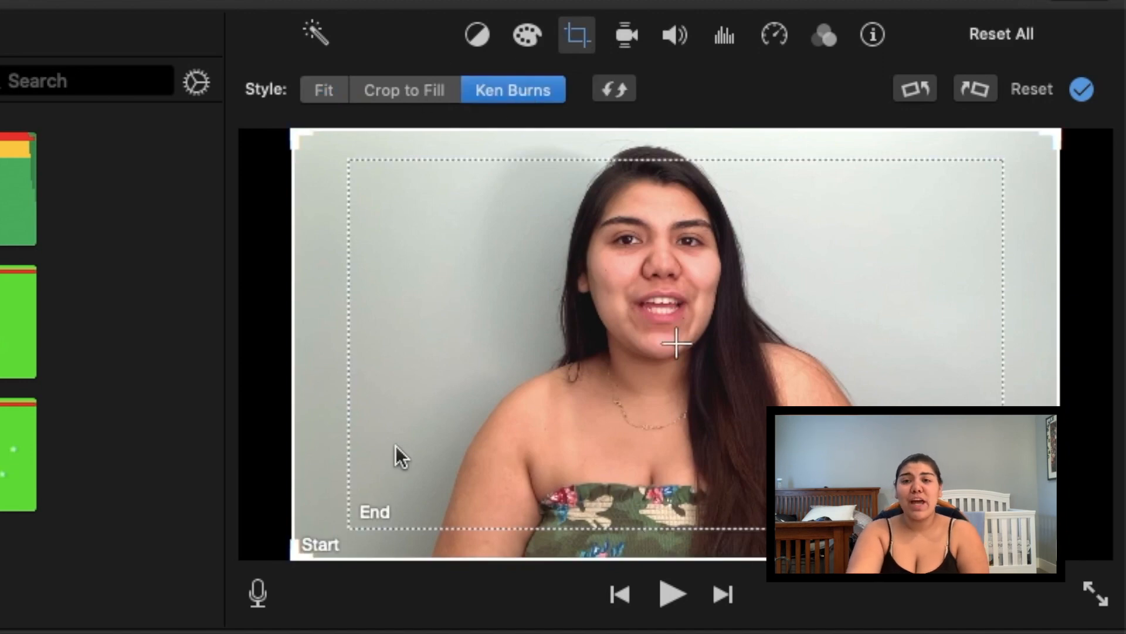
{"action": "left_click", "coordinate": [357, 511]}
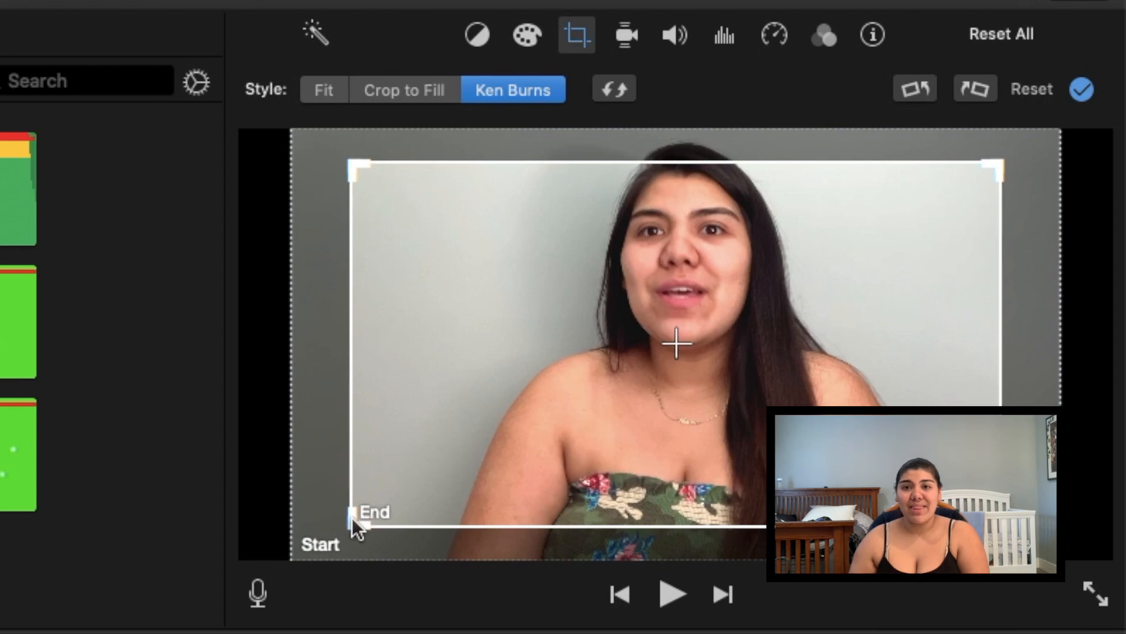
{"action": "left_click_drag", "start_coordinate": [355, 521], "coordinate": [448, 410]}
{"action": "left_click_drag", "start_coordinate": [667, 321], "coordinate": [588, 289]}
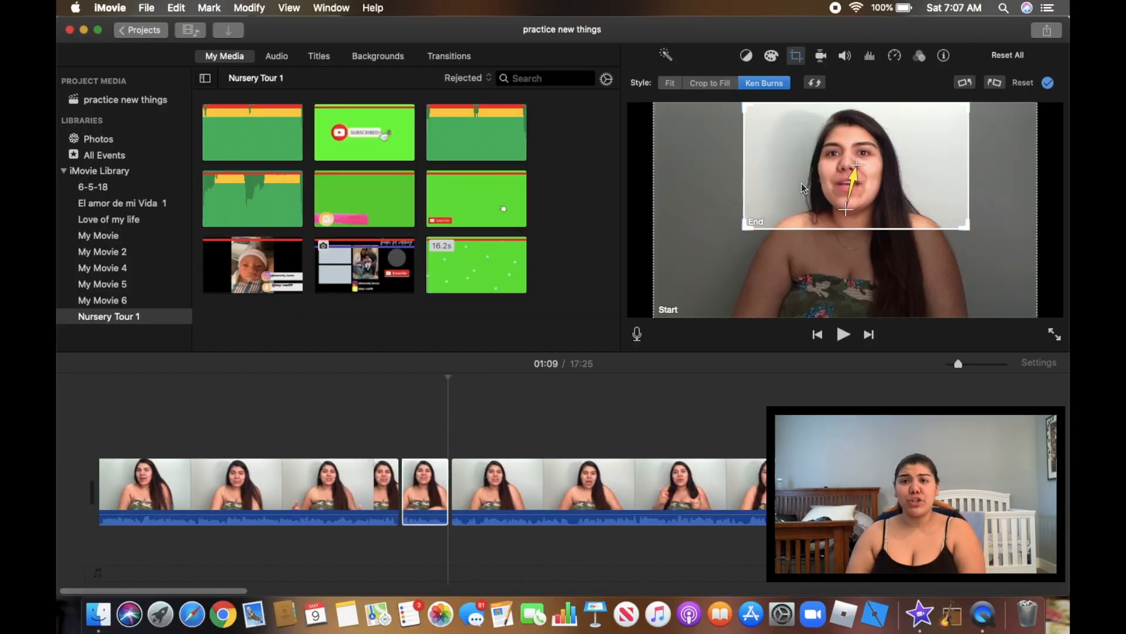
Play back from the first clip to preview the zoom
{"action": "left_click", "coordinate": [392, 483]}
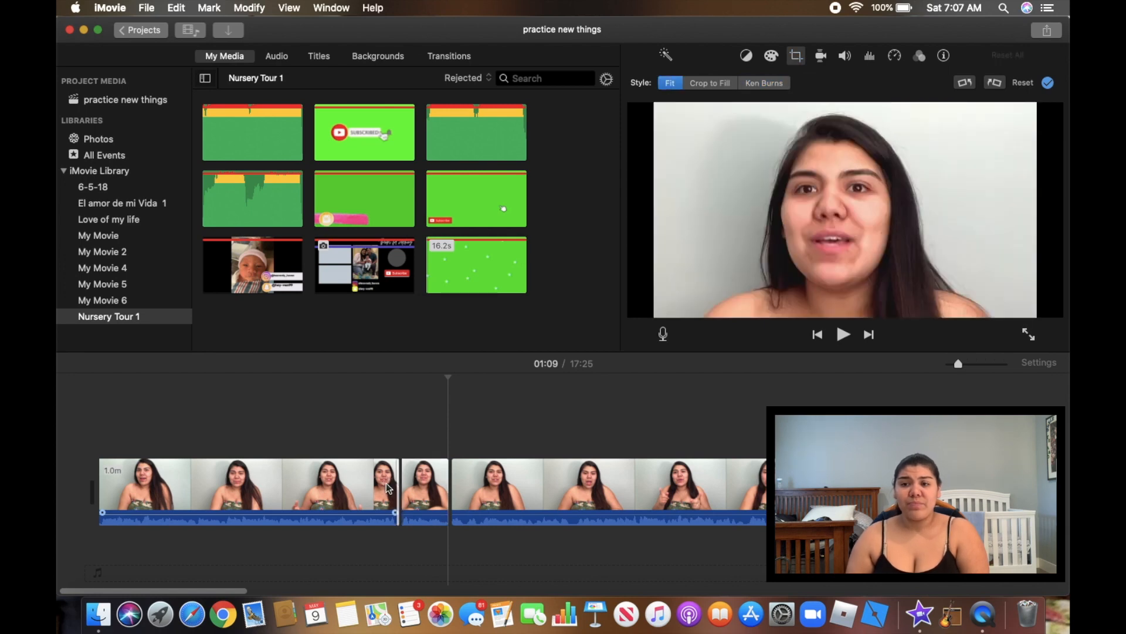
{"action": "left_click", "coordinate": [388, 488]}
{"action": "key", "text": "space"}
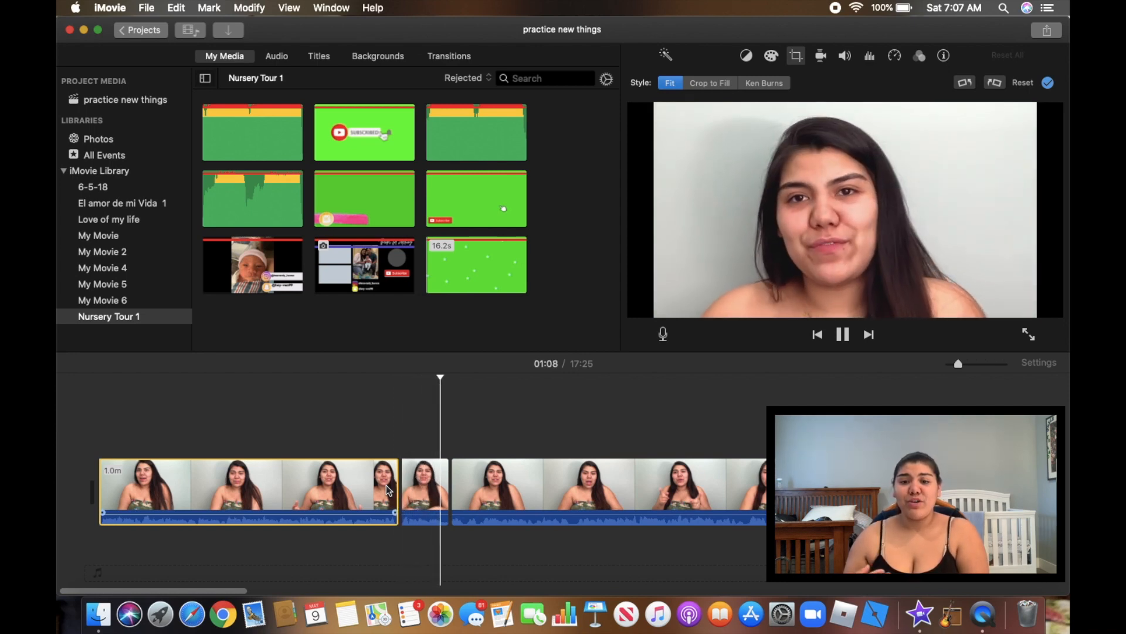
Enlarge the short clip's Ken Burns end frame to cover the whole shot
{"action": "left_click", "coordinate": [431, 487]}
{"action": "left_click", "coordinate": [763, 82]}
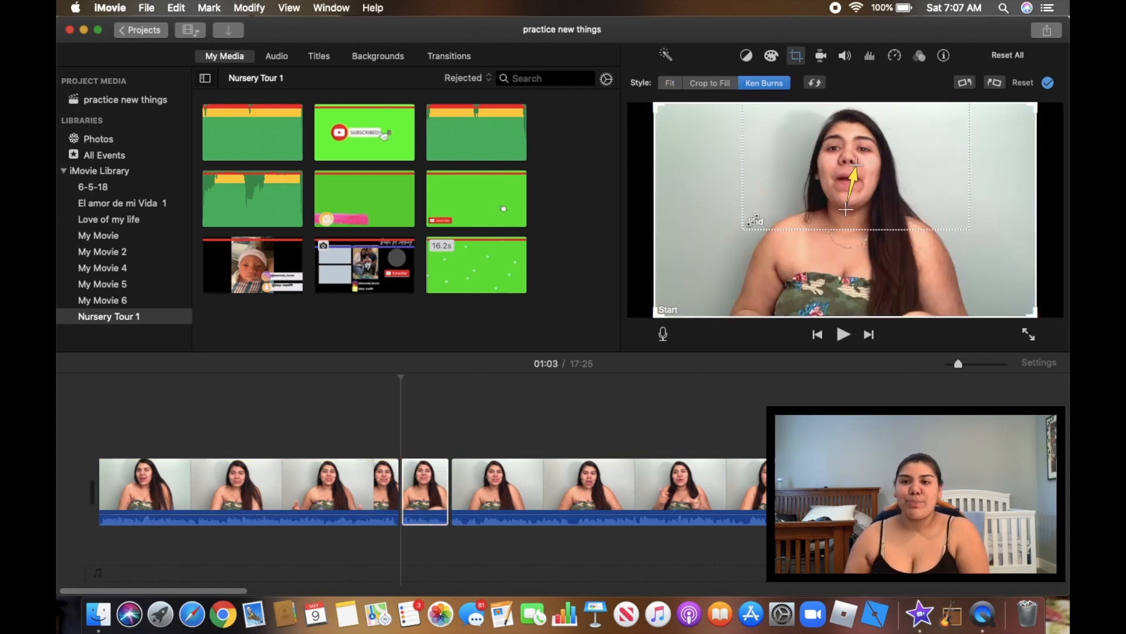
{"action": "left_click", "coordinate": [764, 201]}
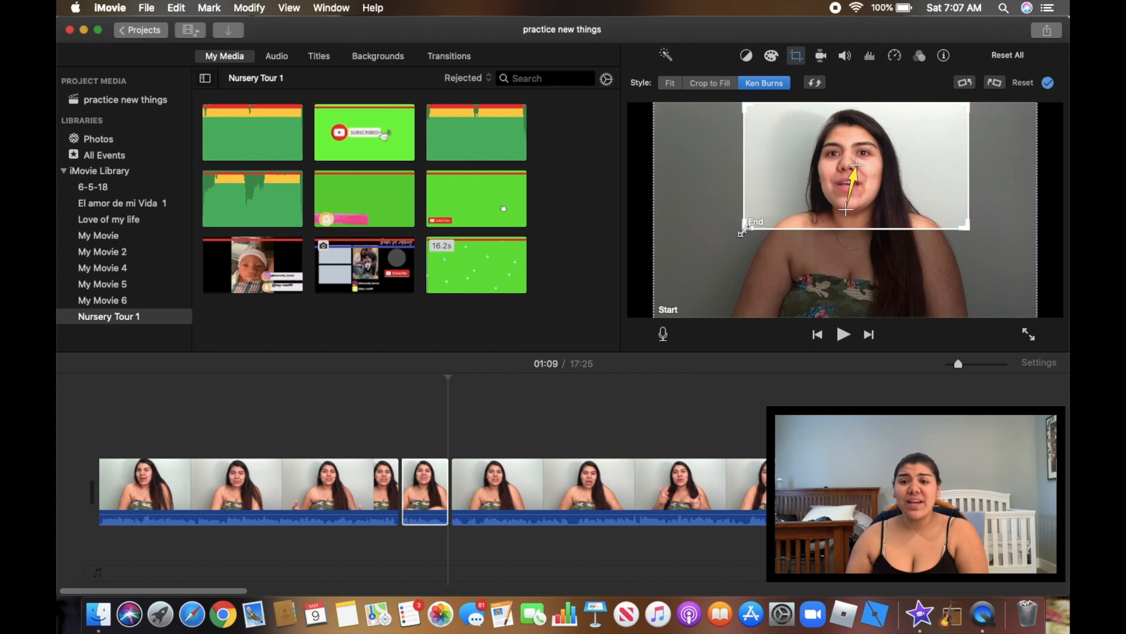
{"action": "left_click_drag", "start_coordinate": [742, 230], "coordinate": [691, 256]}
{"action": "left_click_drag", "start_coordinate": [690, 633], "coordinate": [632, 632]}
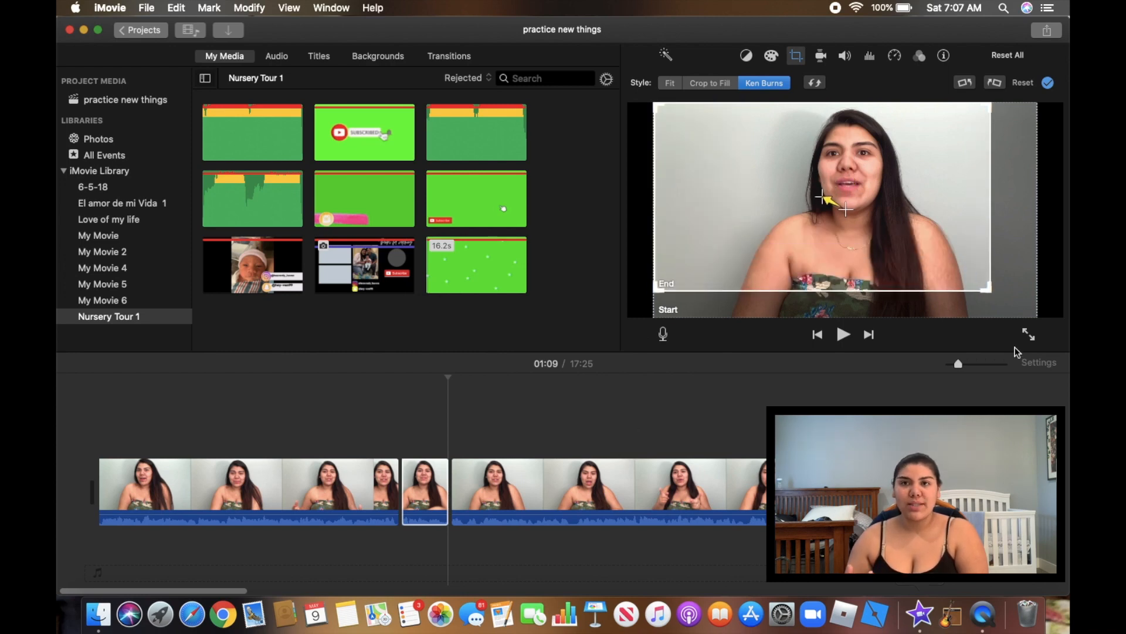
{"action": "left_click_drag", "start_coordinate": [989, 287], "coordinate": [1051, 319]}
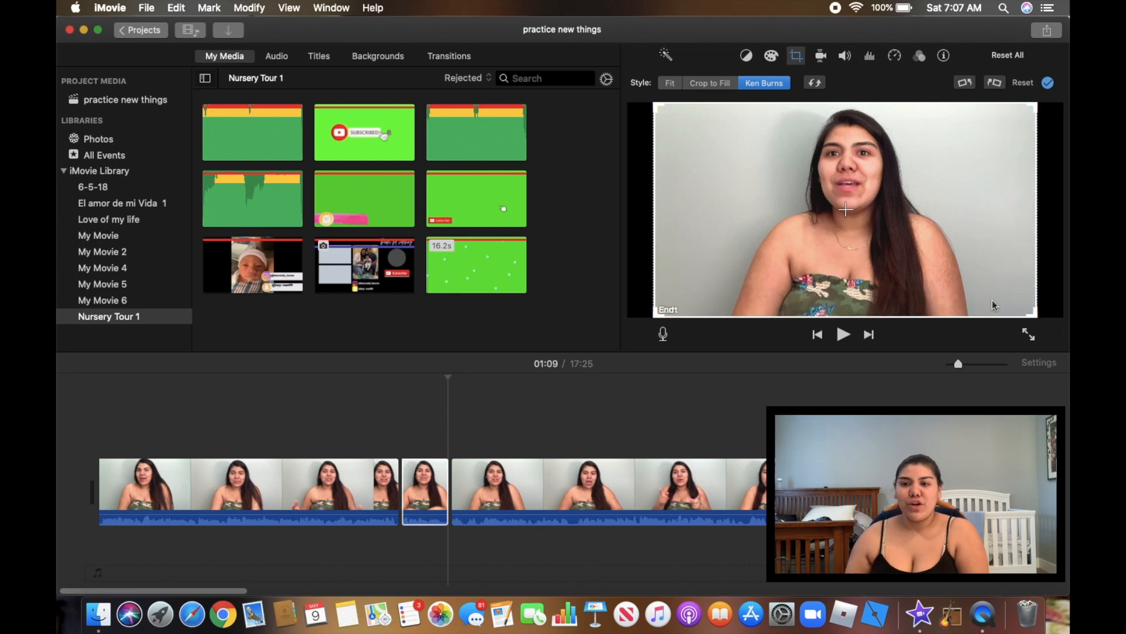
Shrink the Ken Burns start frame around the speaker's face
{"action": "left_click", "coordinate": [930, 262]}
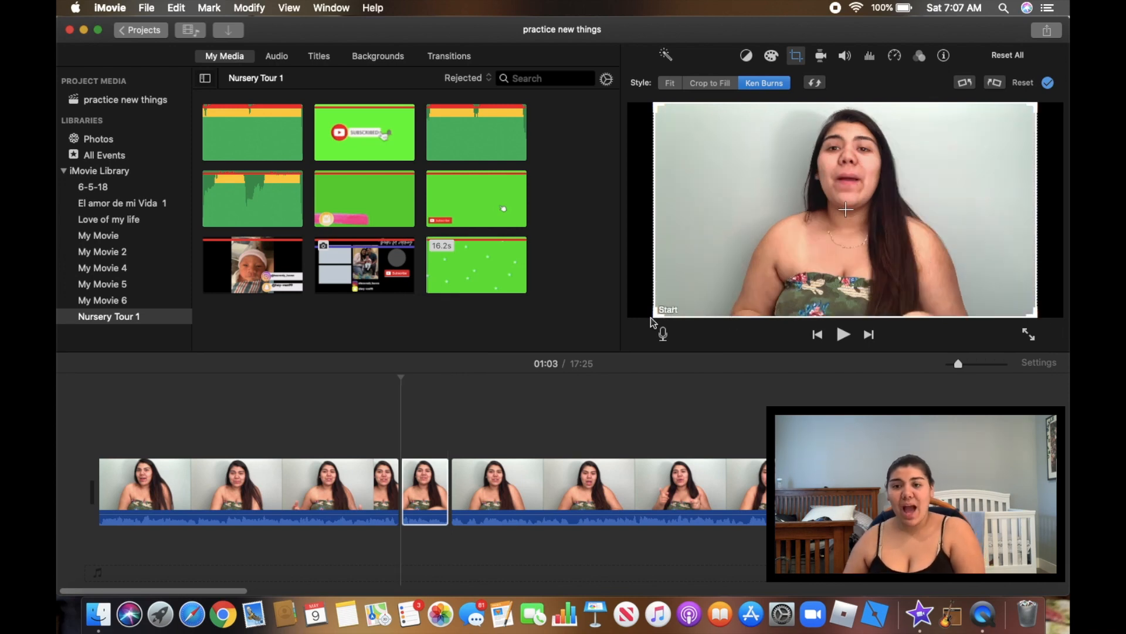
{"action": "left_click_drag", "start_coordinate": [656, 312], "coordinate": [745, 207]}
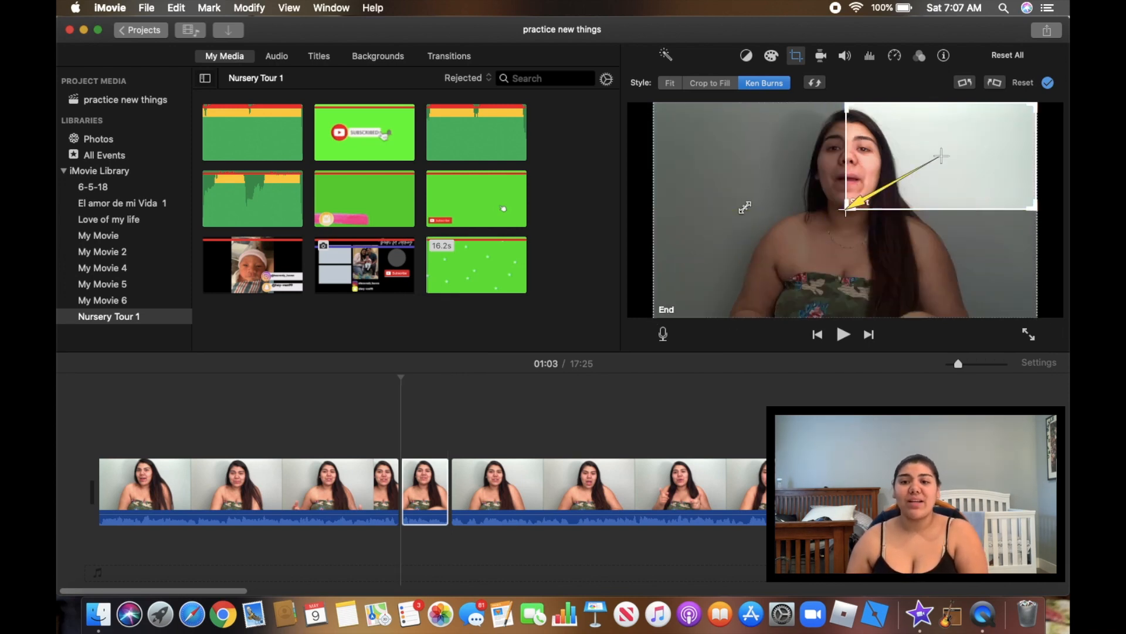
{"action": "left_click", "coordinate": [843, 189]}
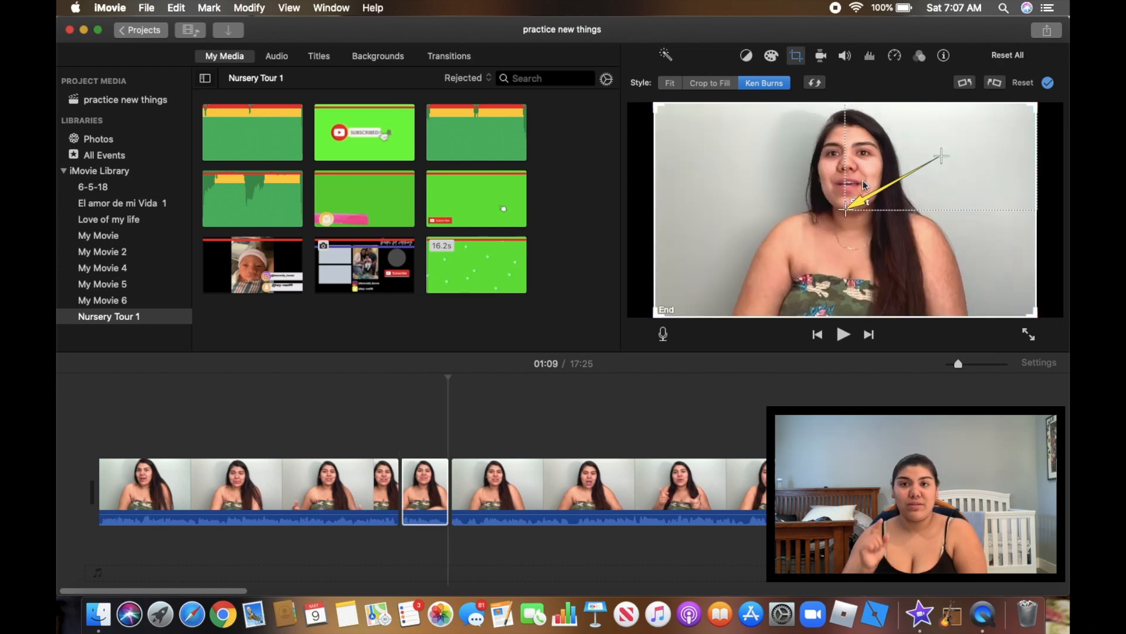
{"action": "left_click_drag", "start_coordinate": [886, 205], "coordinate": [794, 174]}
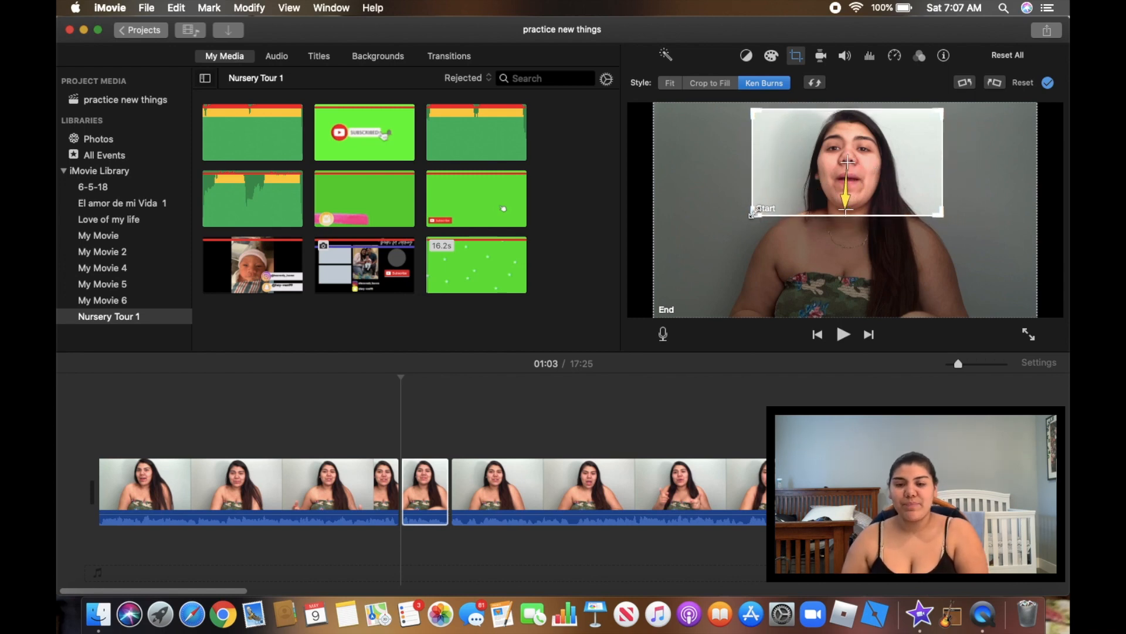
{"action": "left_click_drag", "start_coordinate": [753, 214], "coordinate": [723, 235]}
{"action": "left_click", "coordinate": [391, 494]}
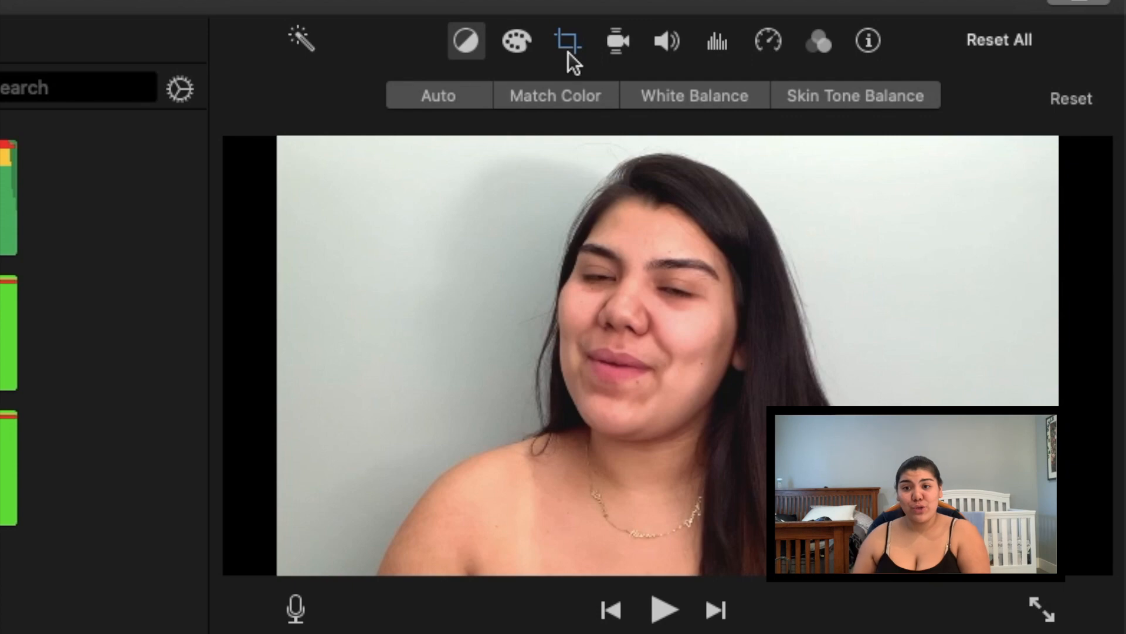
Crop the first clip with Crop to Fill, enlarging and shifting the frame around the face
{"action": "left_click", "coordinate": [568, 52]}
{"action": "left_click", "coordinate": [367, 99]}
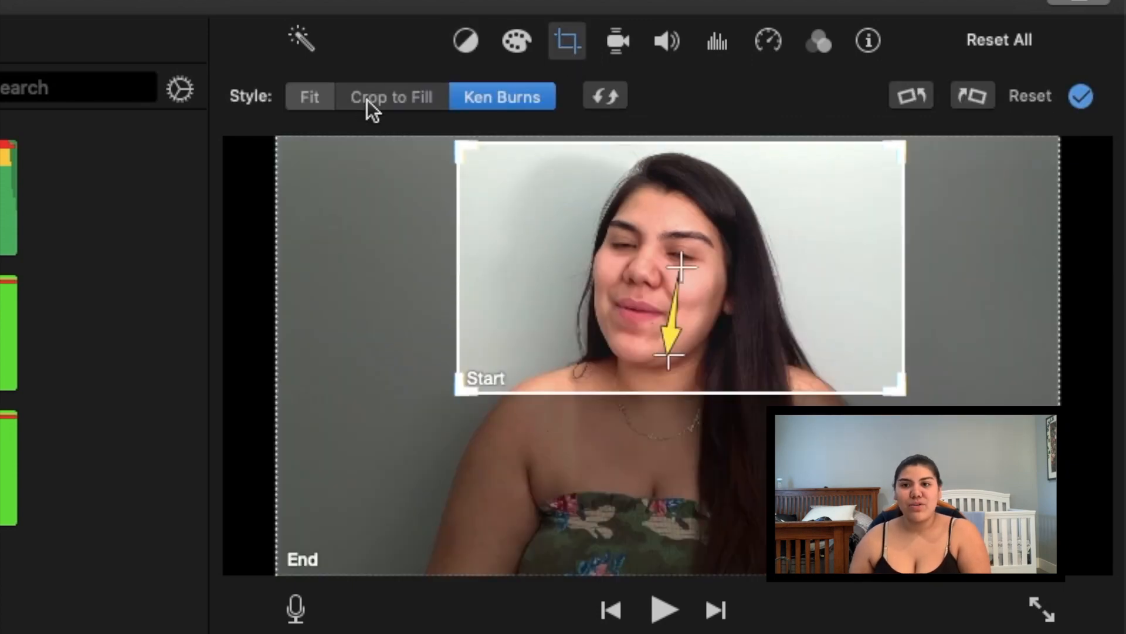
{"action": "left_click_drag", "start_coordinate": [458, 392], "coordinate": [430, 419]}
{"action": "left_click_drag", "start_coordinate": [628, 316], "coordinate": [664, 315]}
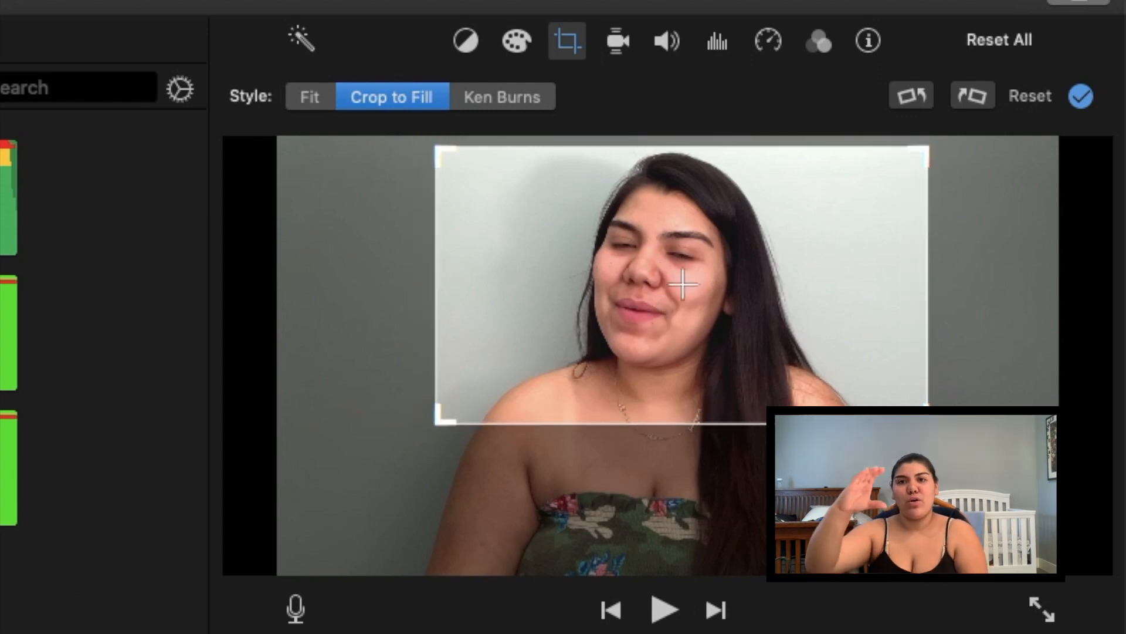
{"action": "key", "text": "space"}
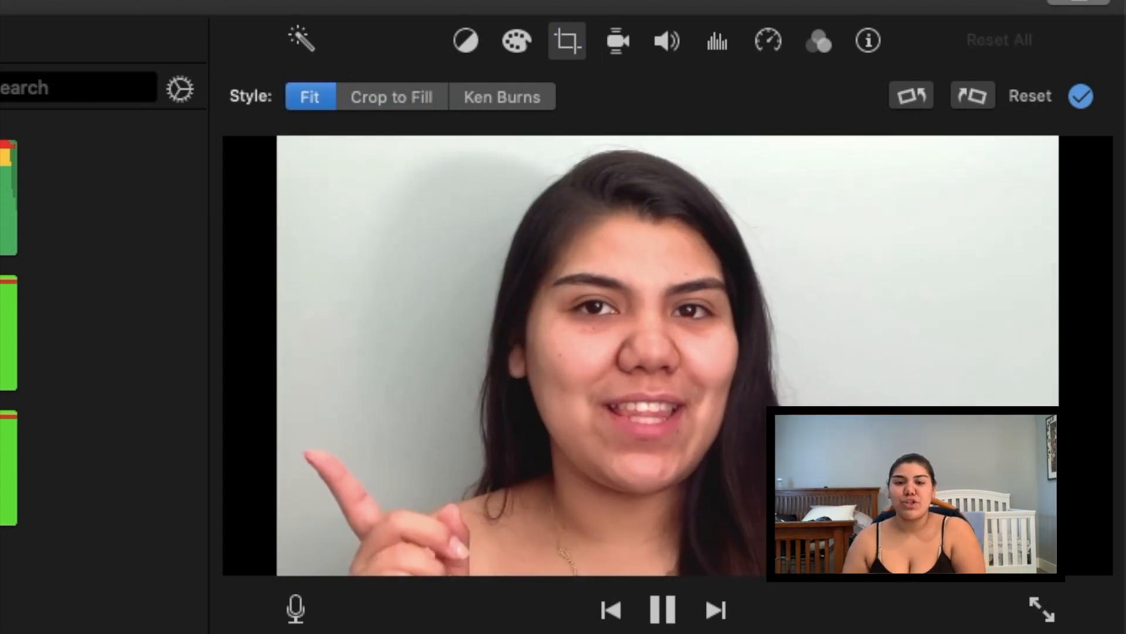
{"action": "key", "text": "space"}
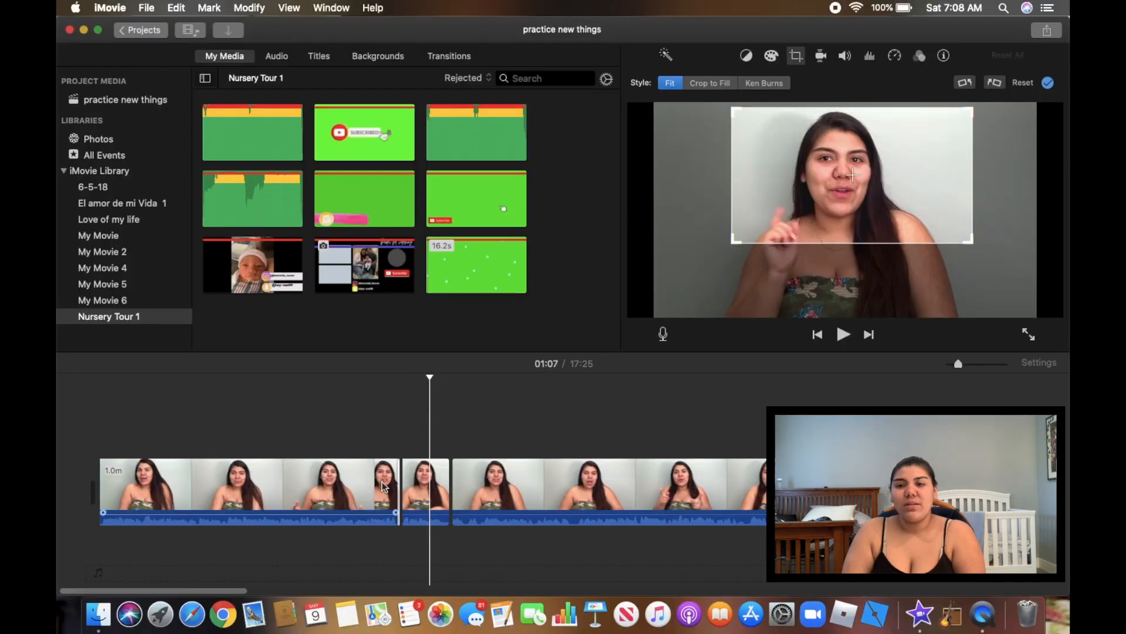
Play the first clip to preview the crop
{"action": "left_click", "coordinate": [392, 490]}
{"action": "key", "text": "space"}
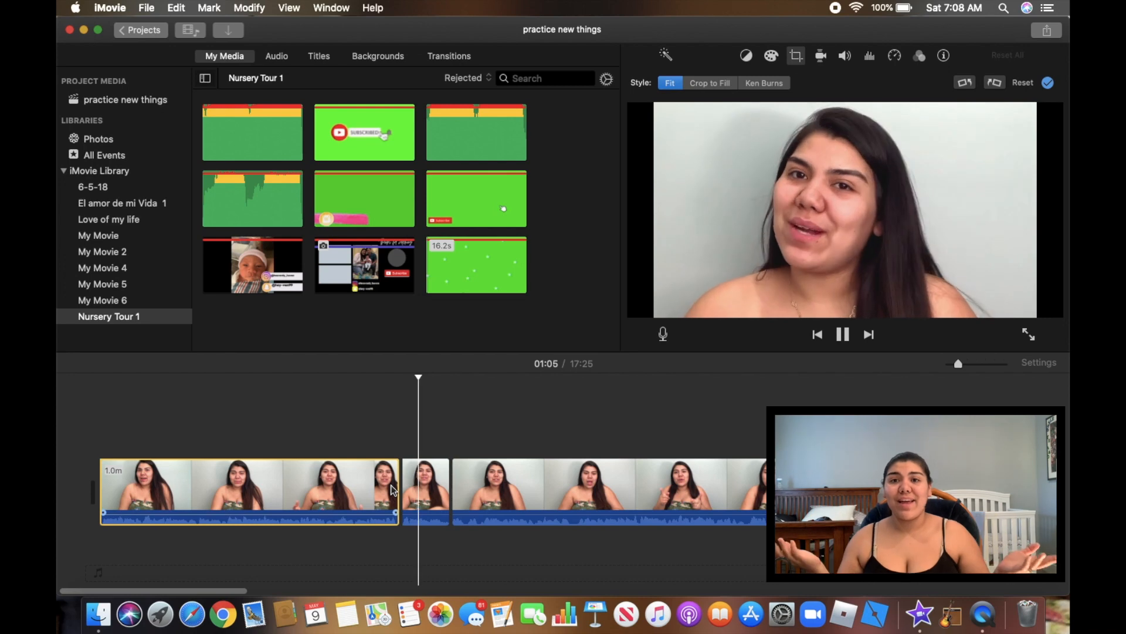
{"action": "key", "text": "space"}
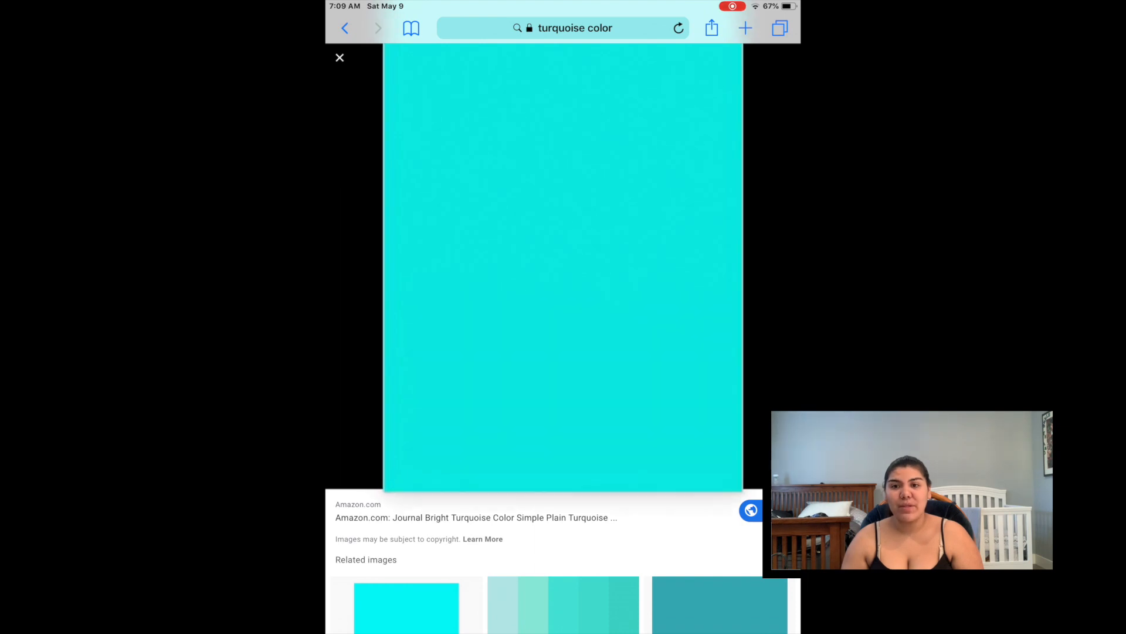
Save the turquoise image to the iPad and open the home screen's Photo & Video folder
{"action": "right_click", "coordinate": [591, 245]}
{"action": "left_click", "coordinate": [488, 226]}
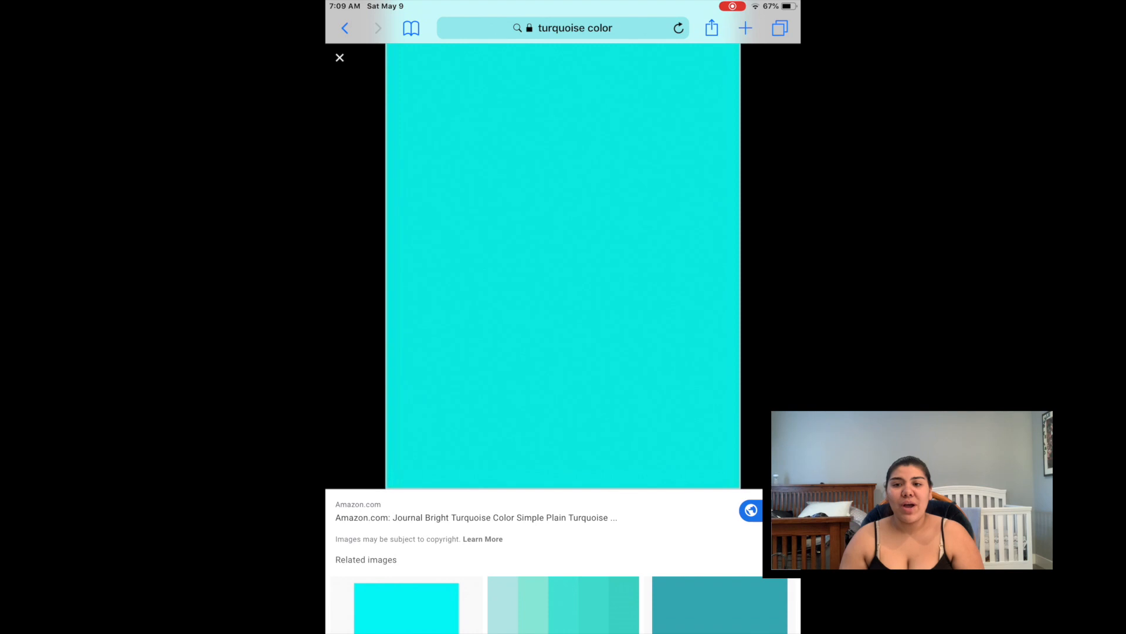
{"action": "key", "text": "Home"}
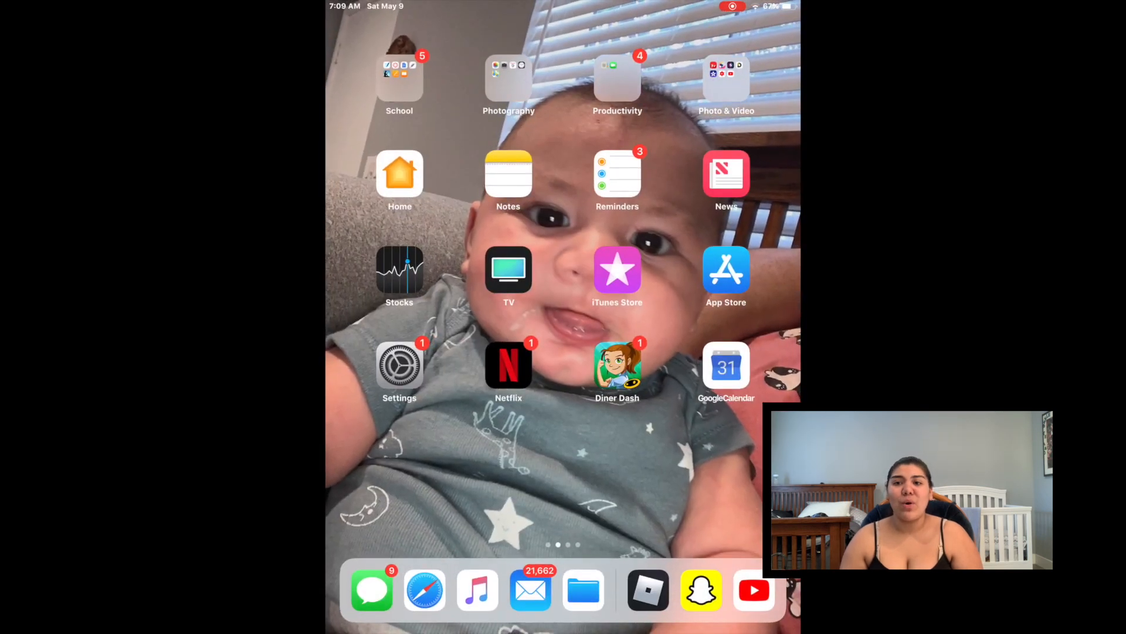
{"action": "left_click", "coordinate": [726, 80]}
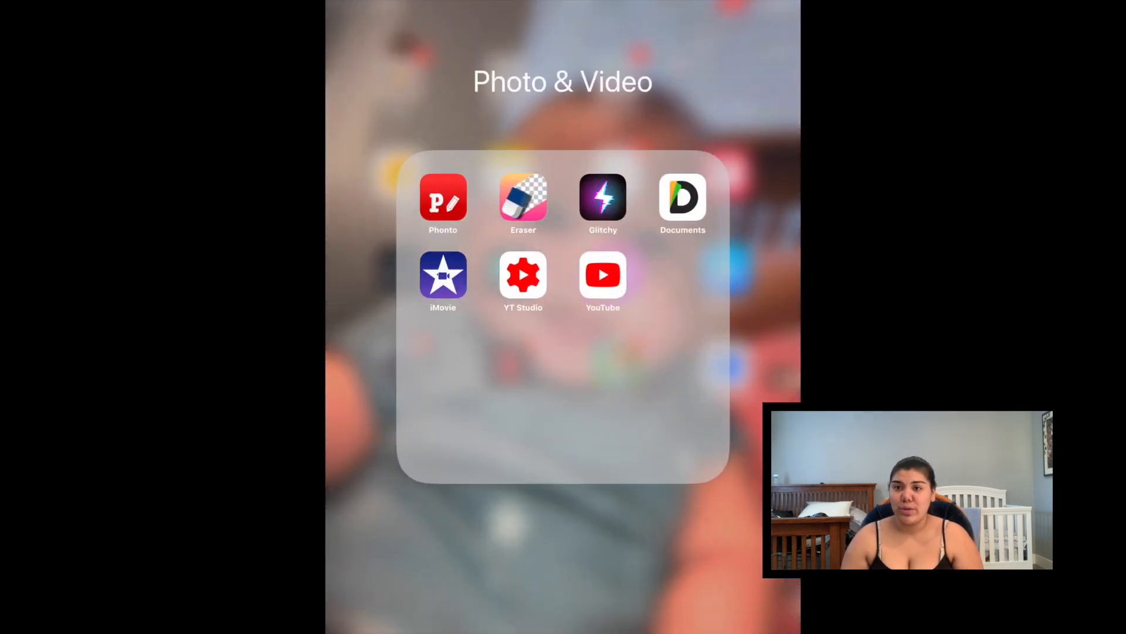
Search YouTube for green screen stars and open the Glitchy Stars Green Screen! video
{"action": "left_click", "coordinate": [603, 275]}
{"action": "left_click", "coordinate": [754, 28]}
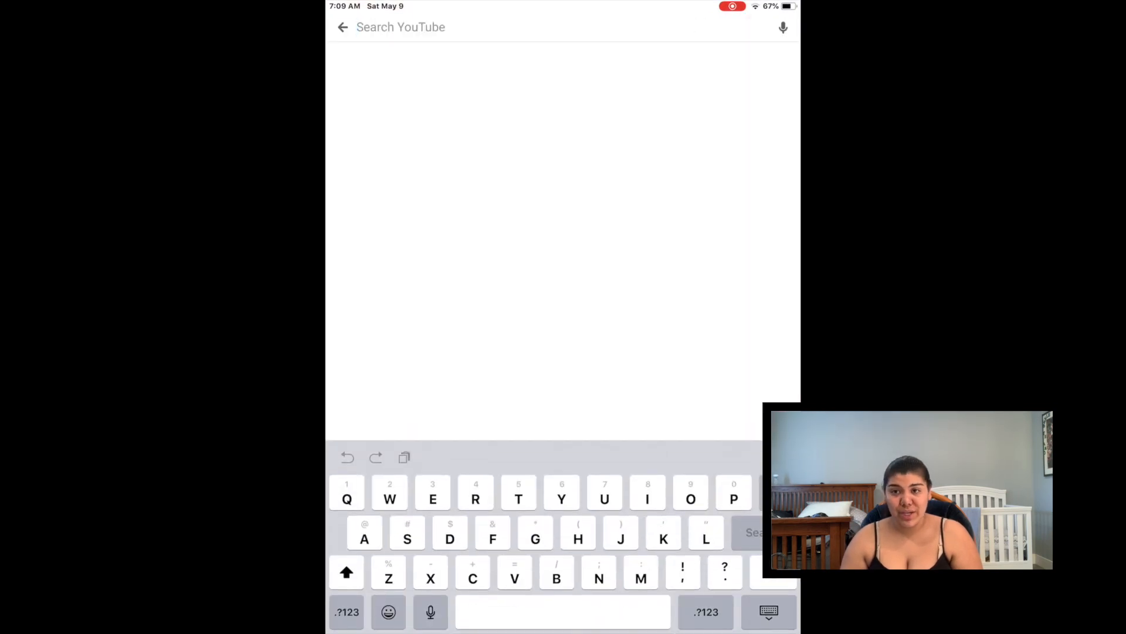
{"action": "type", "text": "Green"}
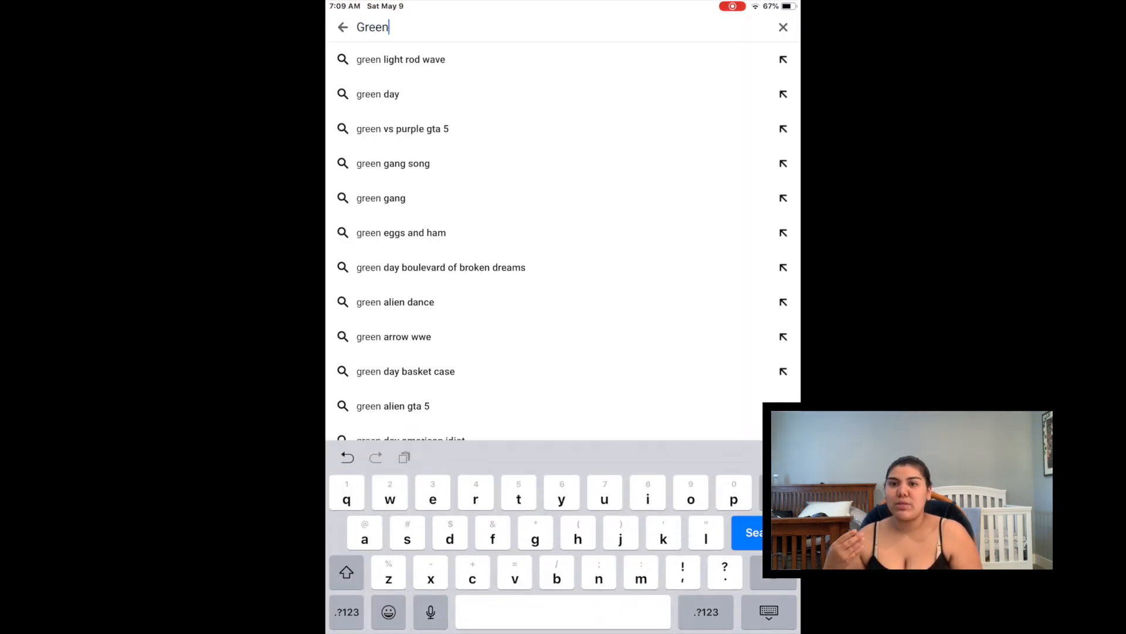
{"action": "type", "text": " screen"}
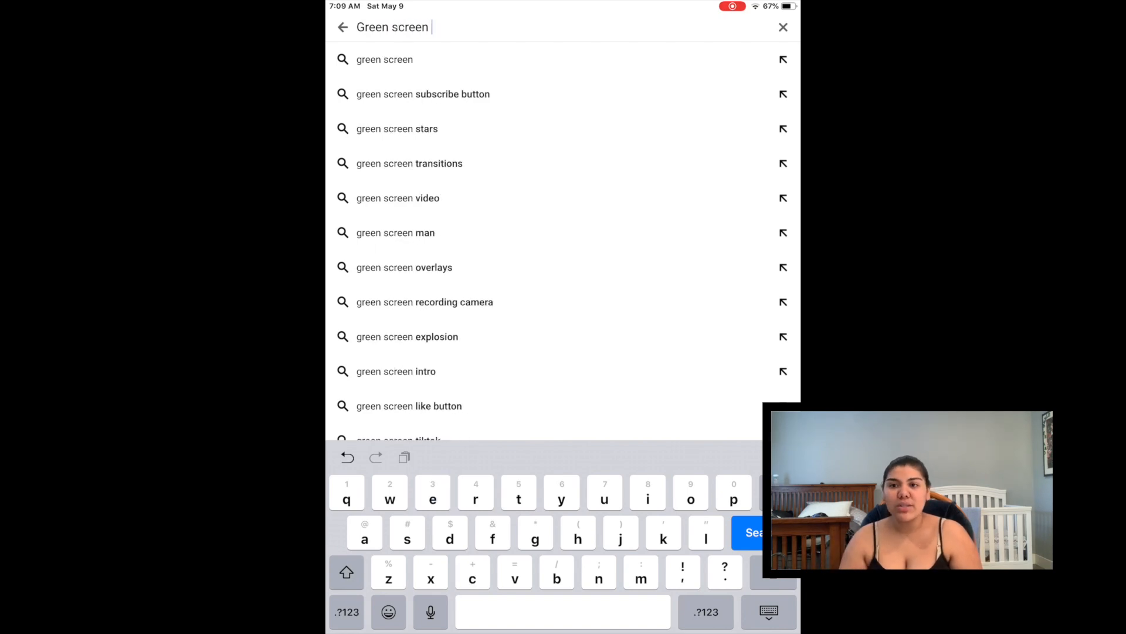
{"action": "left_click", "coordinate": [397, 129]}
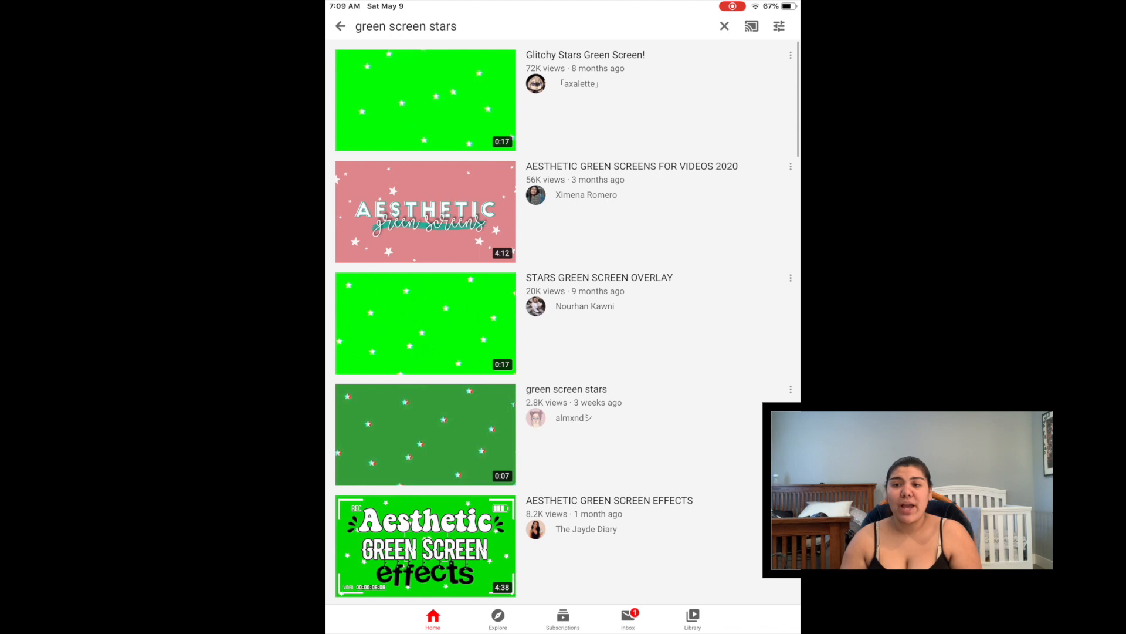
{"action": "left_click", "coordinate": [425, 100]}
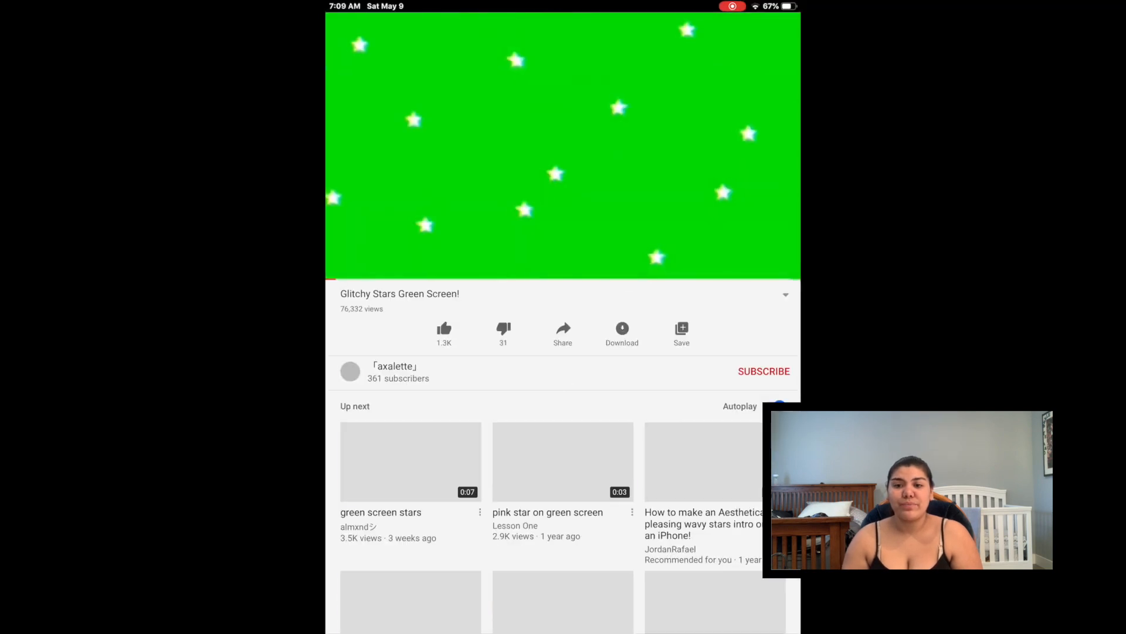
Pause the video, copy its share link, and open the Documents app
{"action": "key", "text": "XF86AudioLowerVolume"}
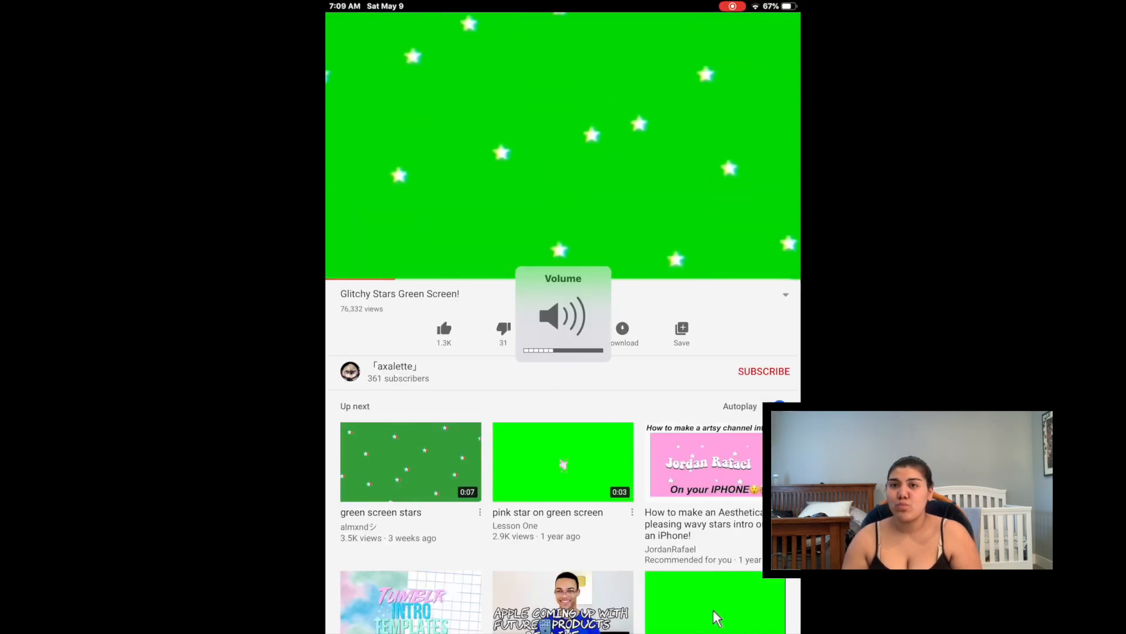
{"action": "left_click", "coordinate": [563, 147]}
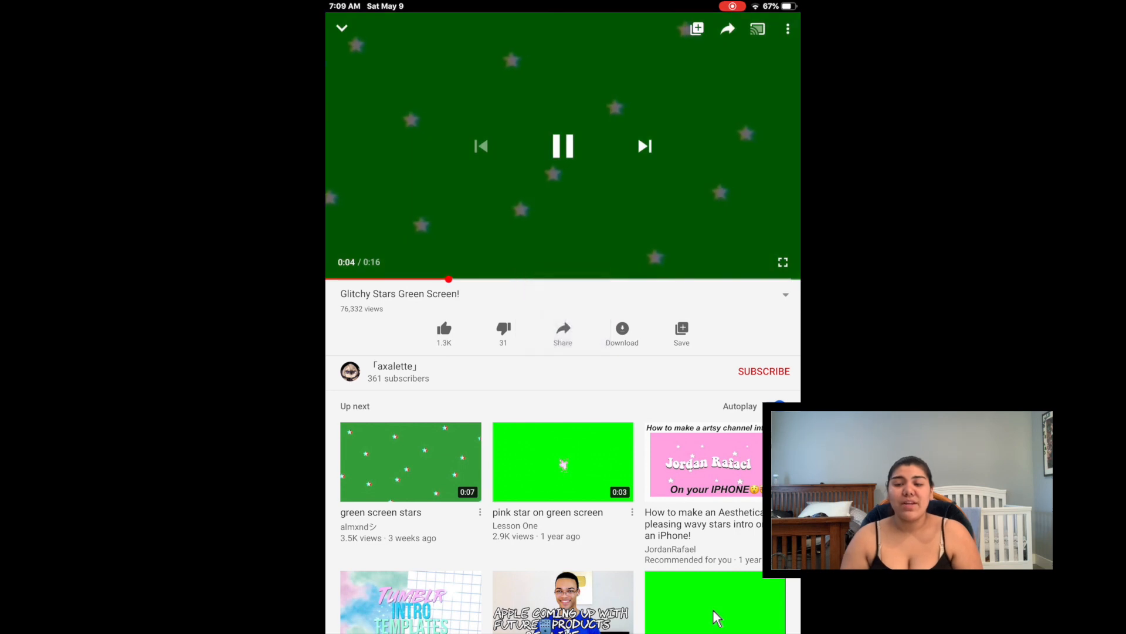
{"action": "left_click", "coordinate": [564, 146]}
{"action": "left_click", "coordinate": [563, 333]}
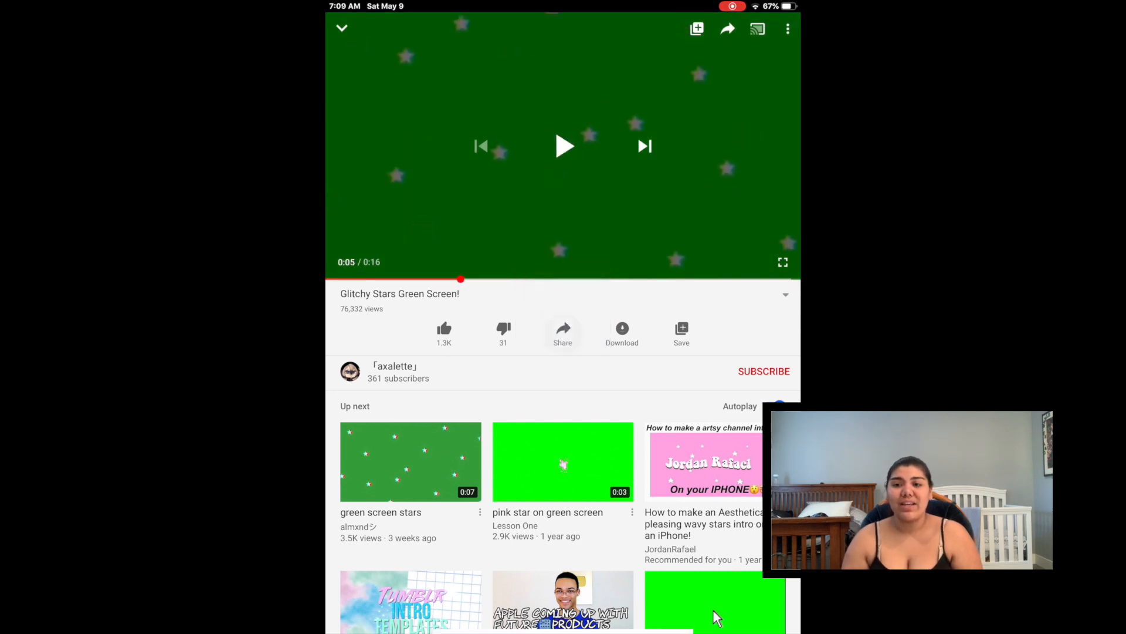
{"action": "left_click", "coordinate": [716, 618]}
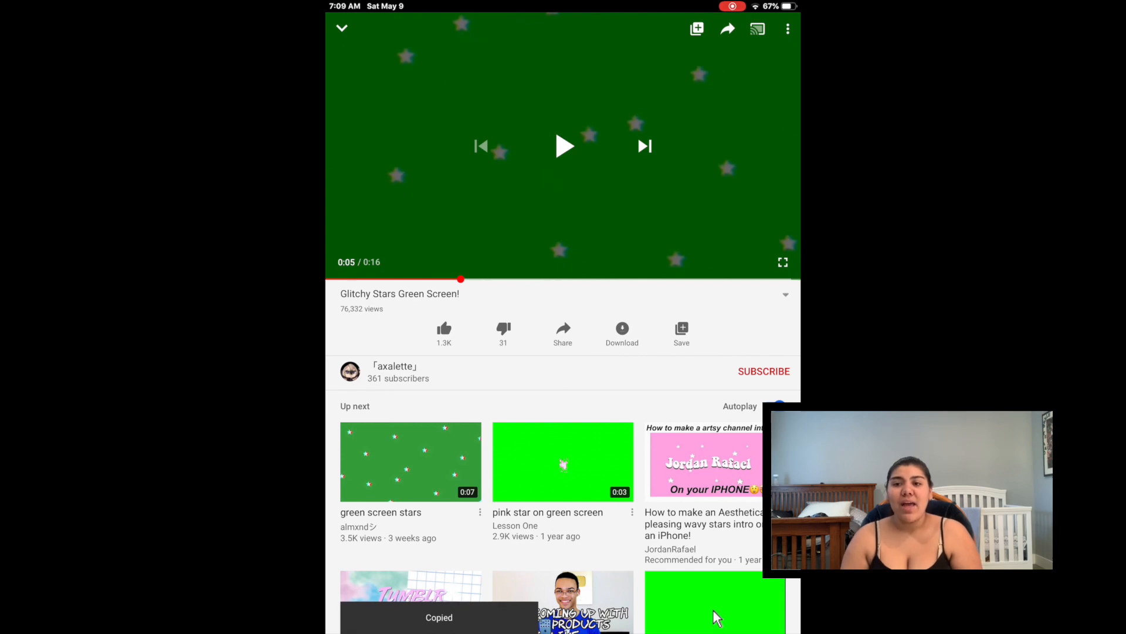
{"action": "key", "text": "Home"}
{"action": "left_click", "coordinate": [683, 197]}
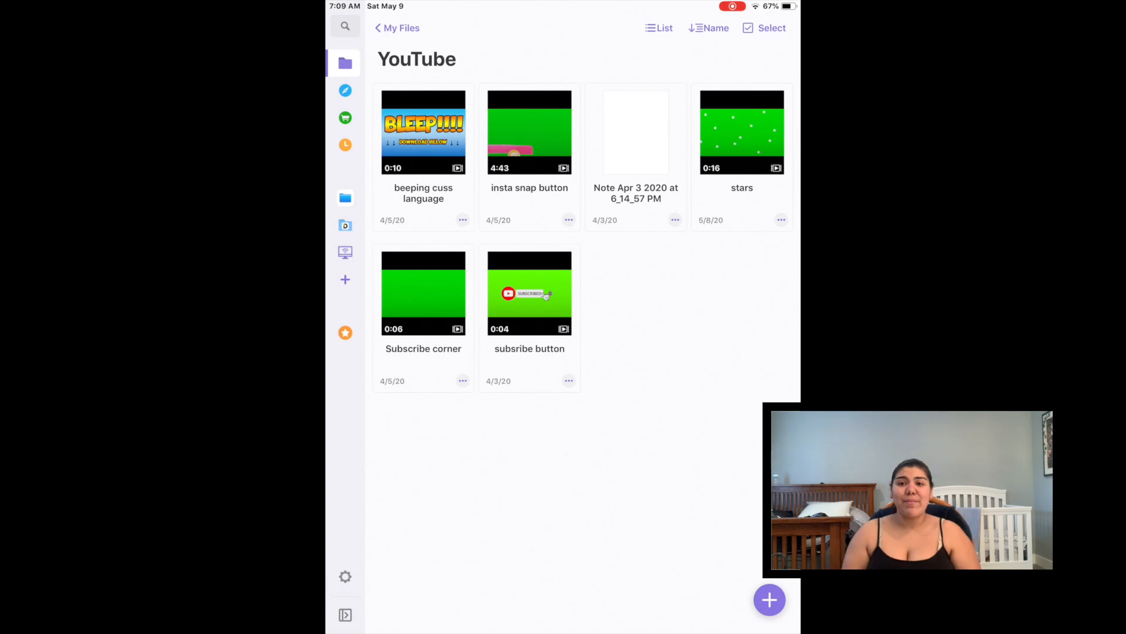
Paste the YouTube link into the Documents browser's downloader and download the 360p MP4
{"action": "left_click", "coordinate": [345, 91]}
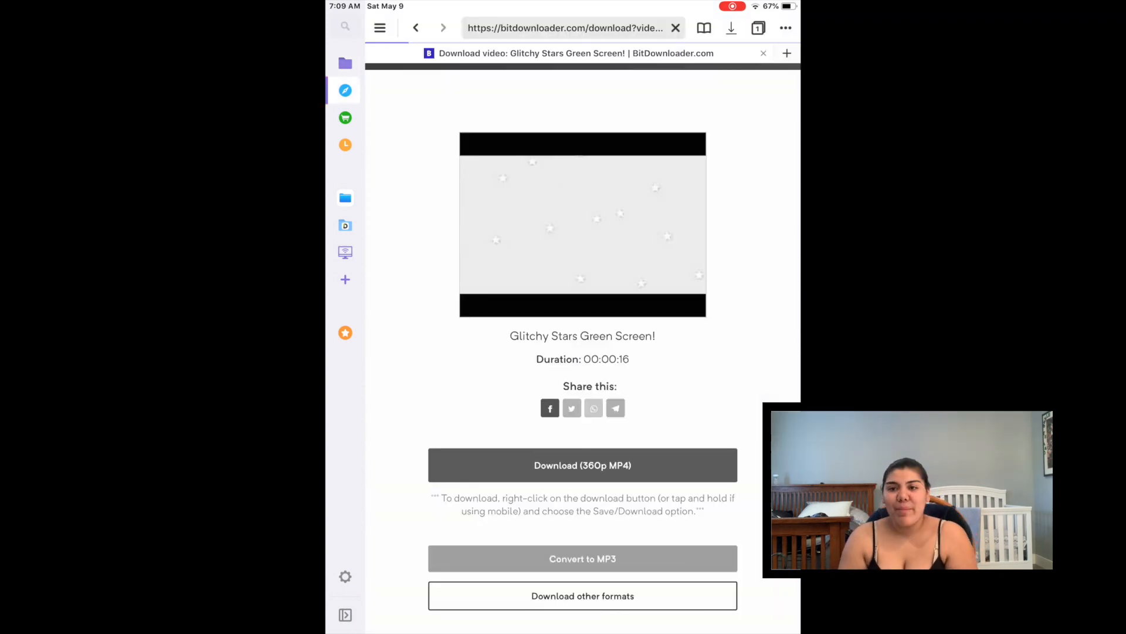
{"action": "left_click", "coordinate": [583, 166]}
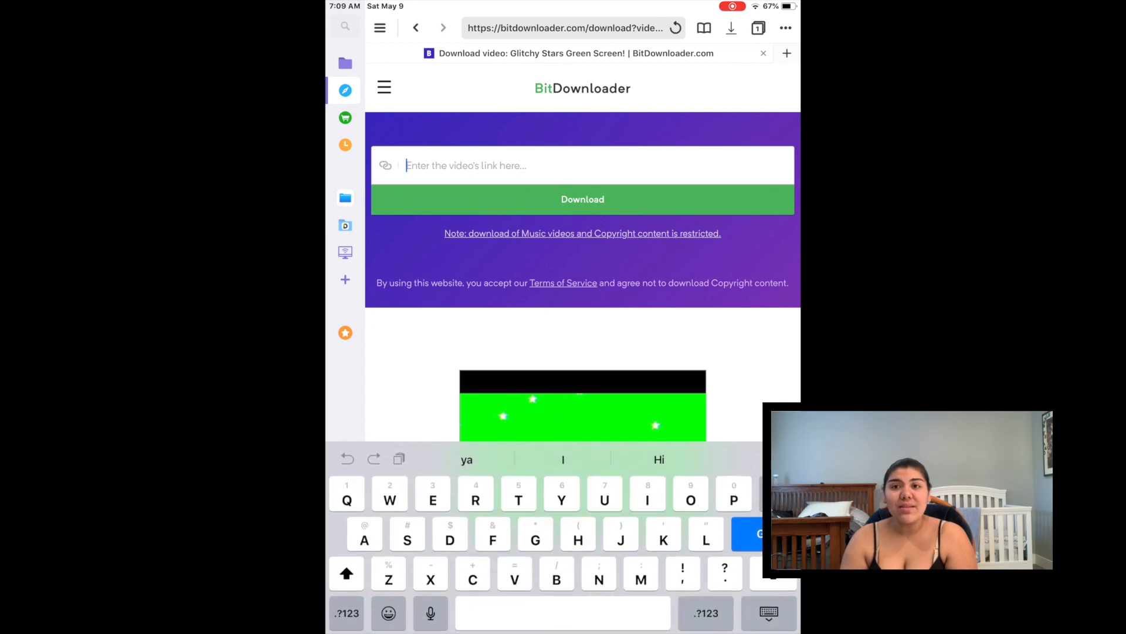
{"action": "left_click", "coordinate": [406, 165]}
{"action": "left_click", "coordinate": [437, 137]}
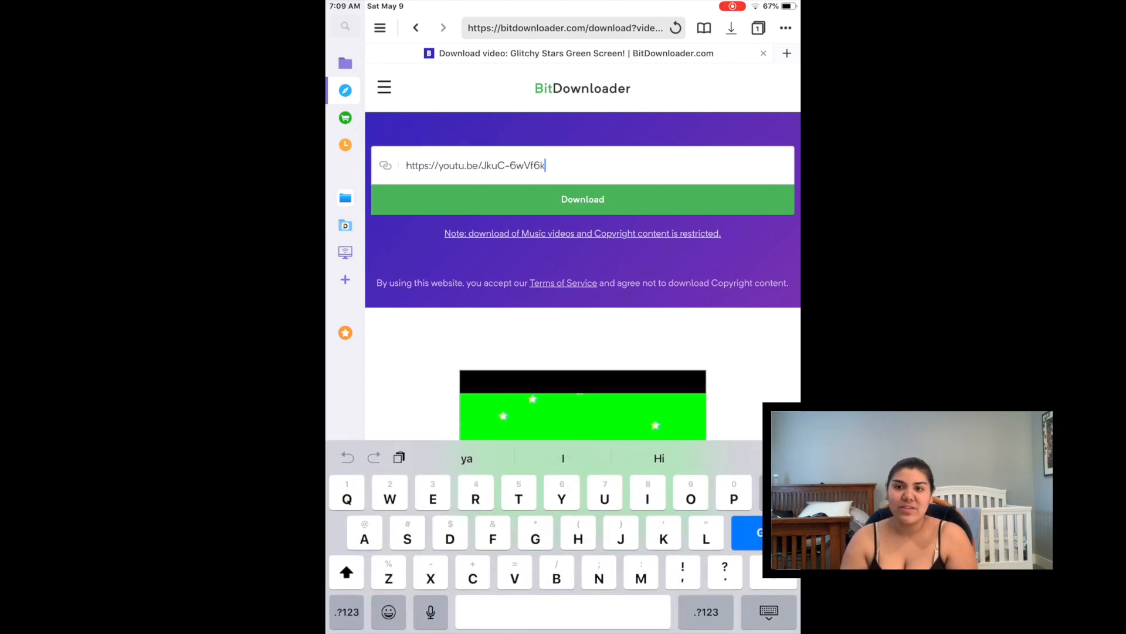
{"action": "left_click", "coordinate": [583, 199]}
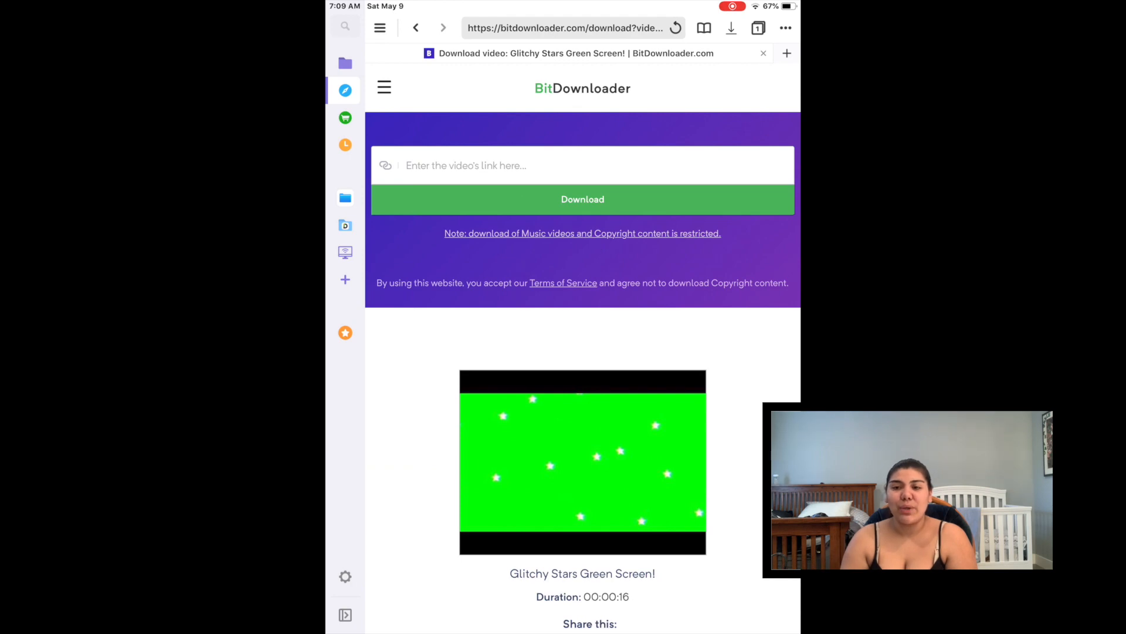
{"action": "scroll", "coordinate": [583, 352], "scroll_direction": "down", "scroll_amount": 5}
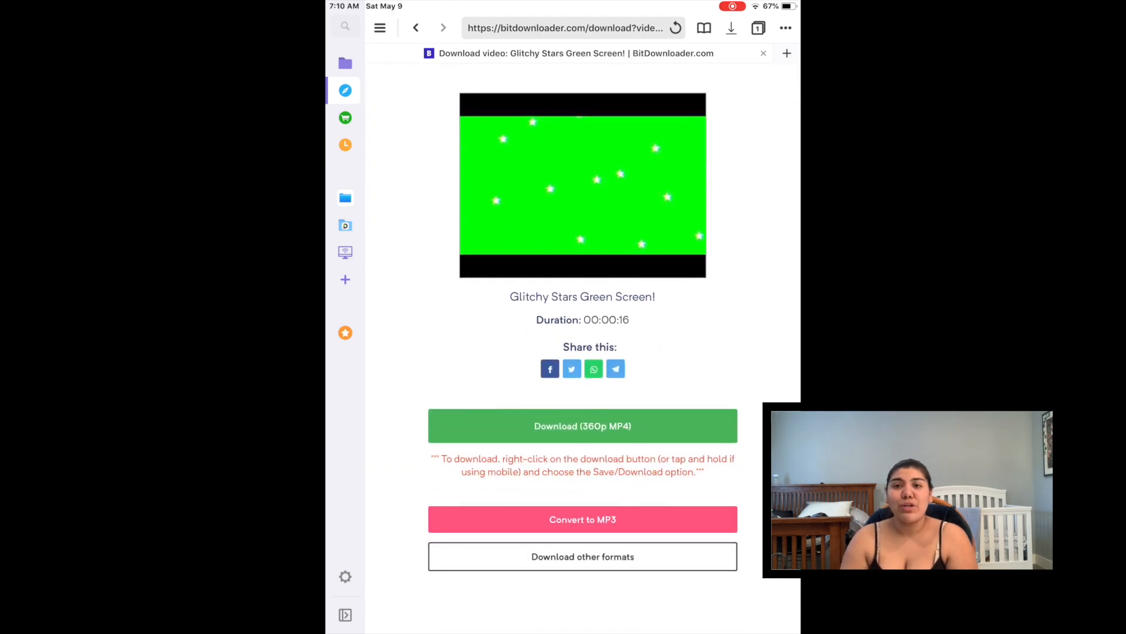
{"action": "scroll", "coordinate": [582, 352], "scroll_direction": "up", "scroll_amount": 5}
{"action": "scroll", "coordinate": [583, 352], "scroll_direction": "down", "scroll_amount": 7}
{"action": "left_click", "coordinate": [583, 304]}
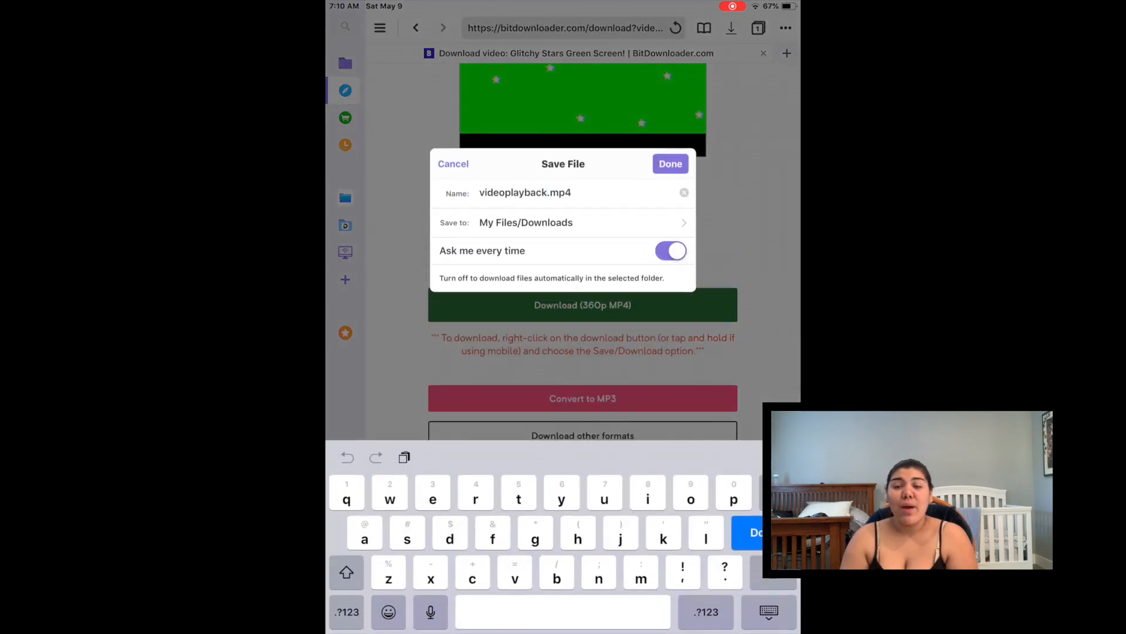
Name the download star1 and save it into My Files/YouTube
{"action": "left_click", "coordinate": [684, 193]}
{"action": "type", "text": "star1"}
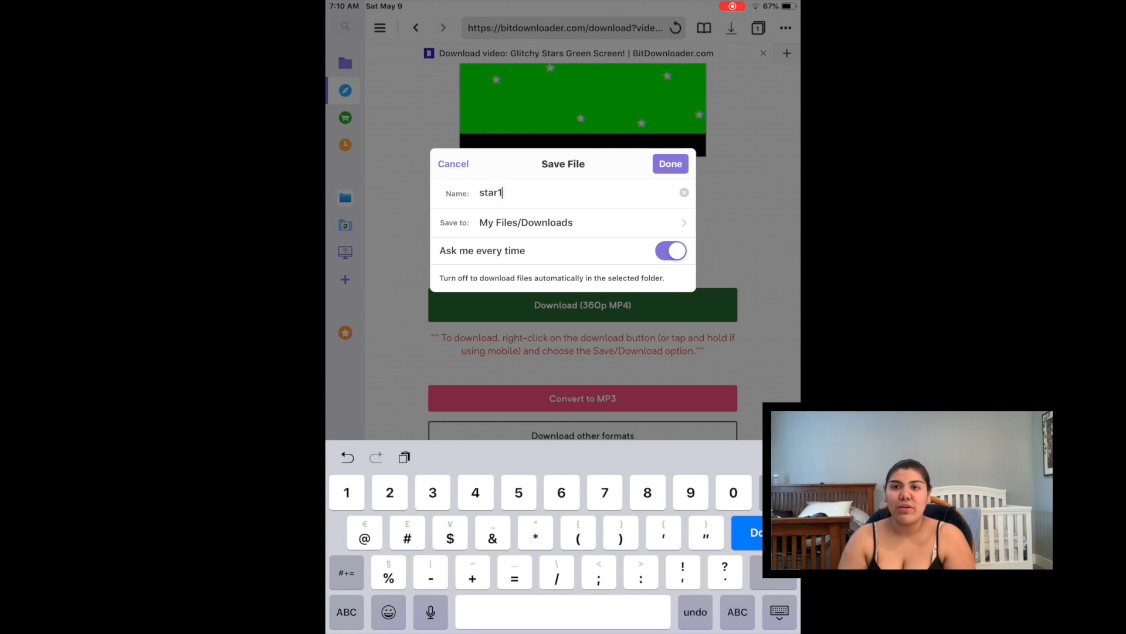
{"action": "left_click", "coordinate": [562, 222]}
{"action": "left_click", "coordinate": [535, 391]}
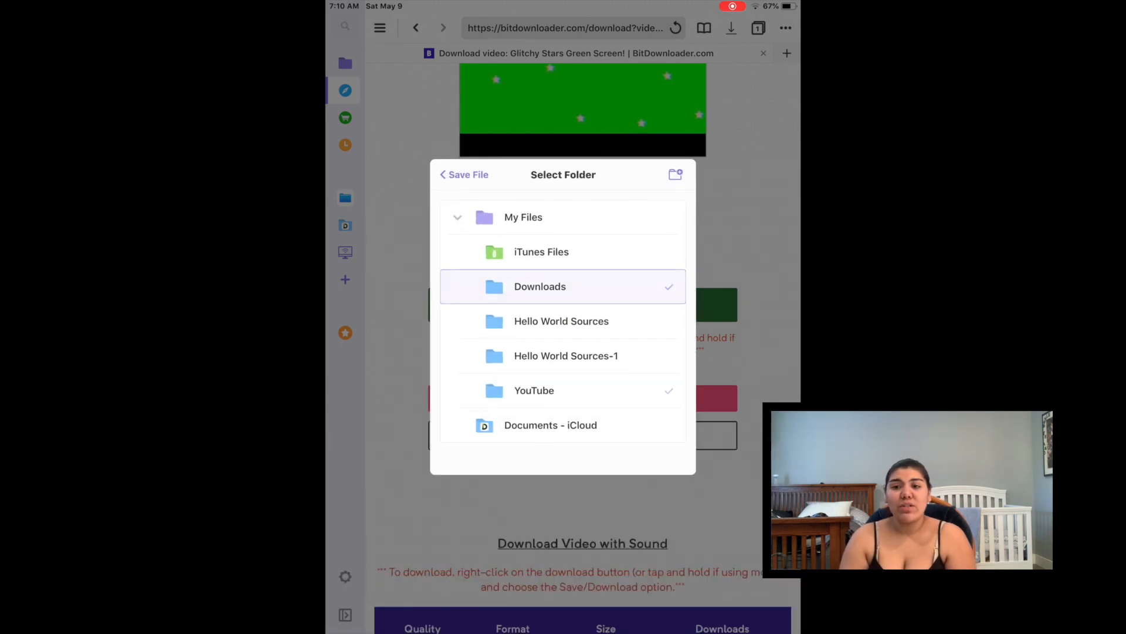
{"action": "left_click", "coordinate": [464, 175]}
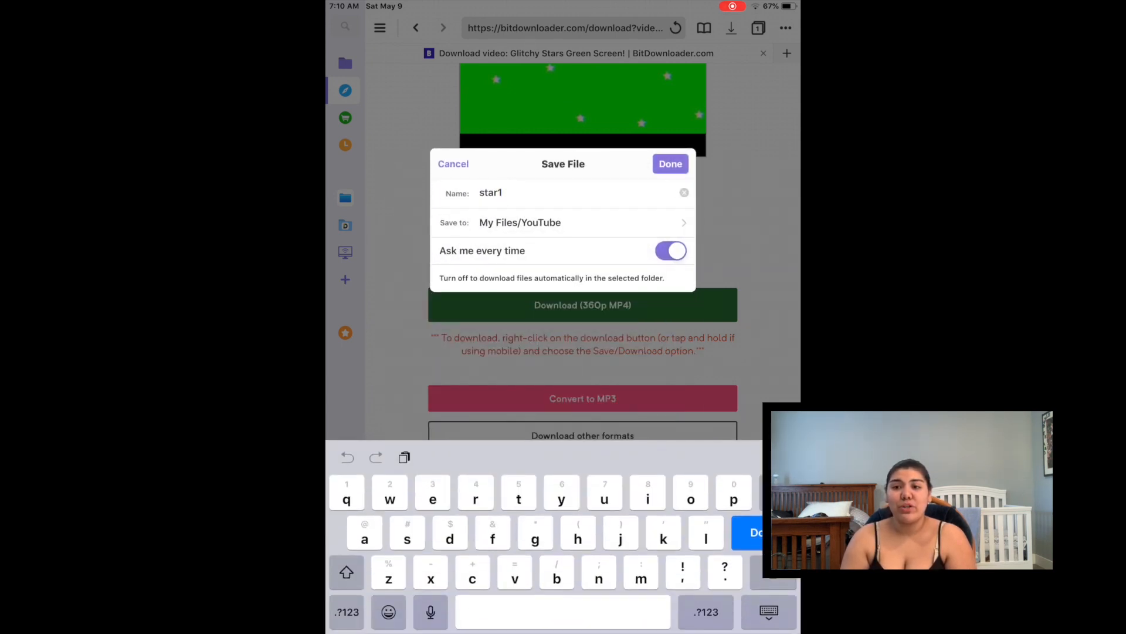
{"action": "left_click", "coordinate": [669, 160]}
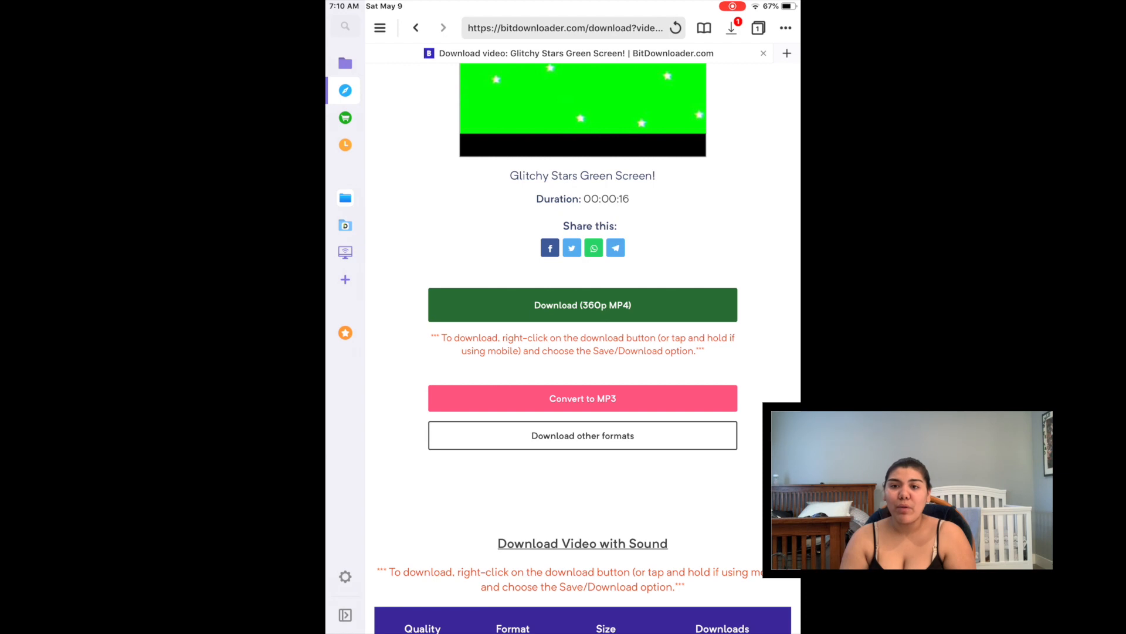
Open the YouTube folder and view star1's file options
{"action": "left_click", "coordinate": [345, 64]}
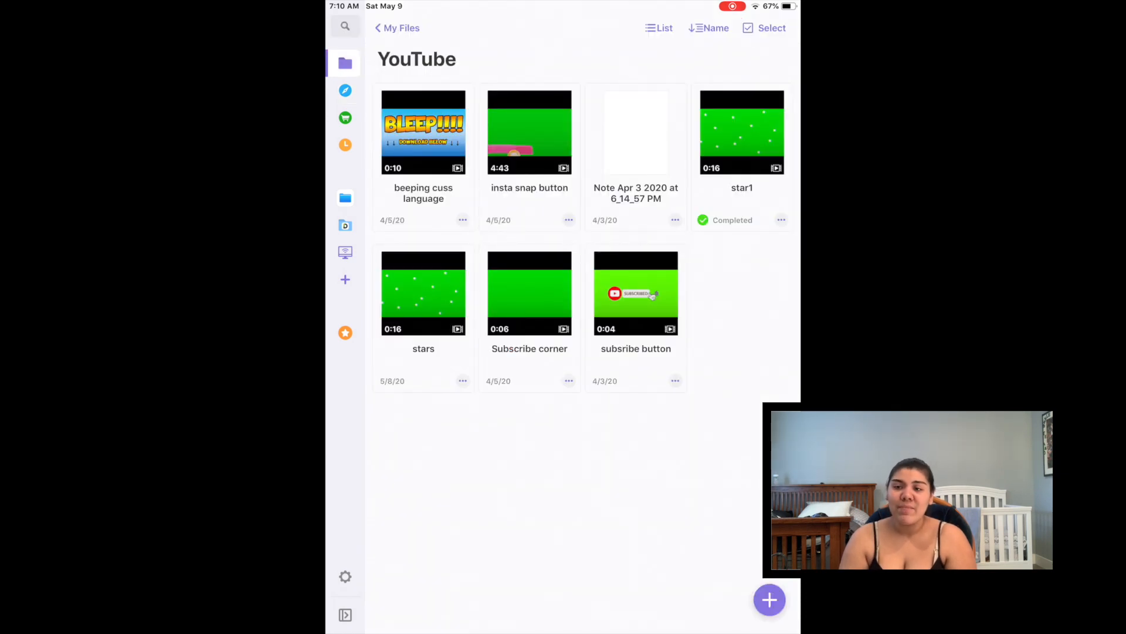
{"action": "left_click", "coordinate": [781, 219]}
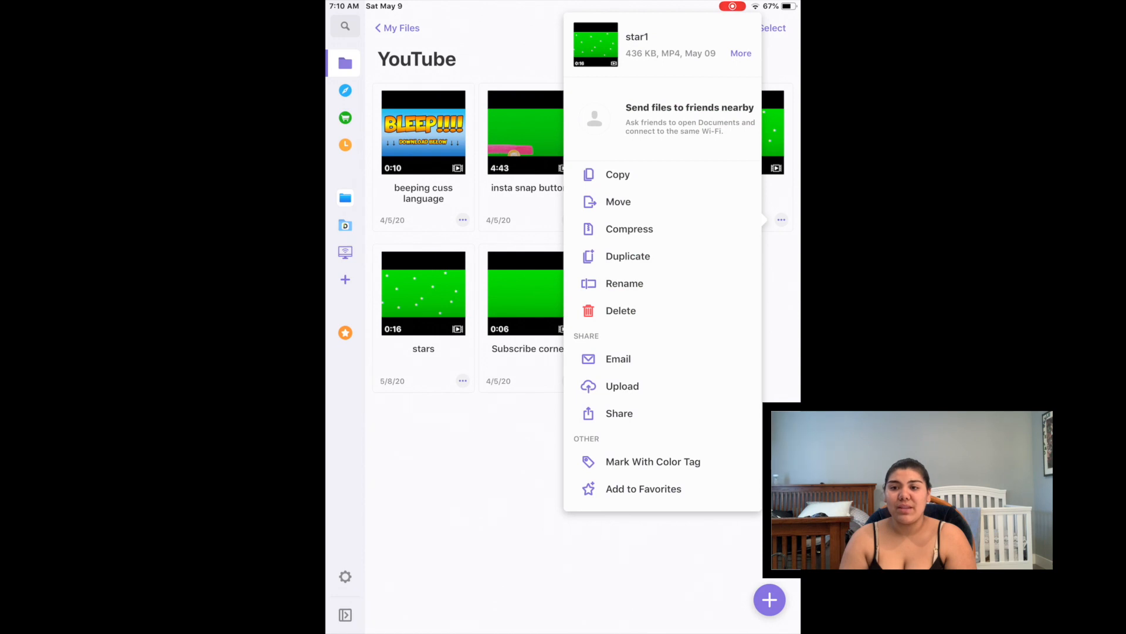
{"action": "left_click", "coordinate": [469, 498]}
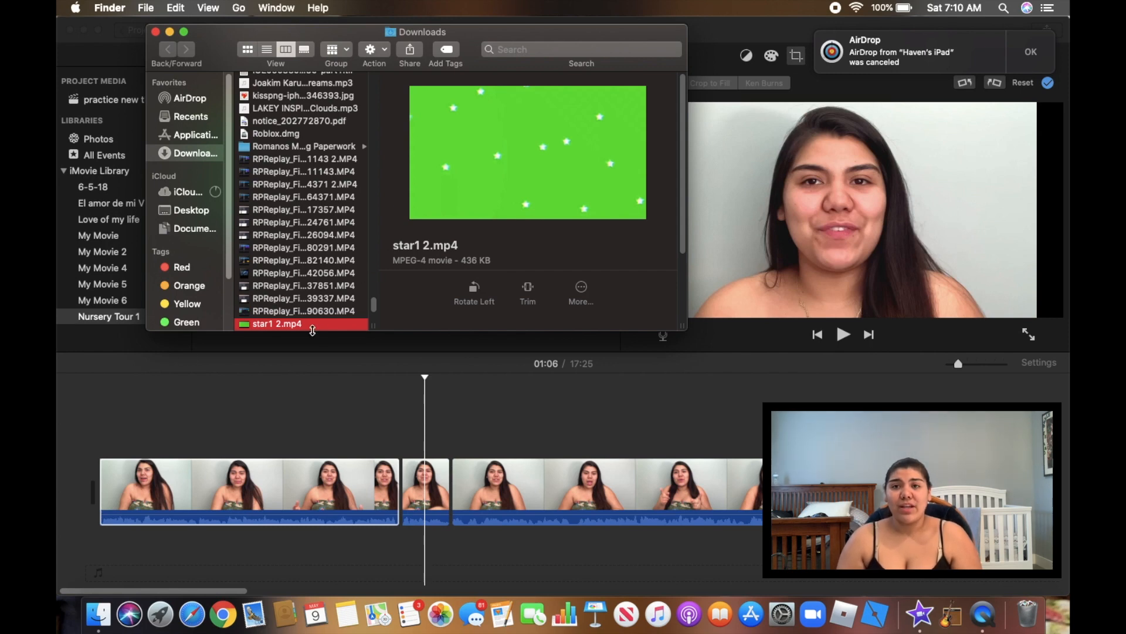
Import star1 2.mp4 from Finder's Downloads into iMovie's My Media browser
{"action": "left_click_drag", "start_coordinate": [327, 31], "coordinate": [697, 179]}
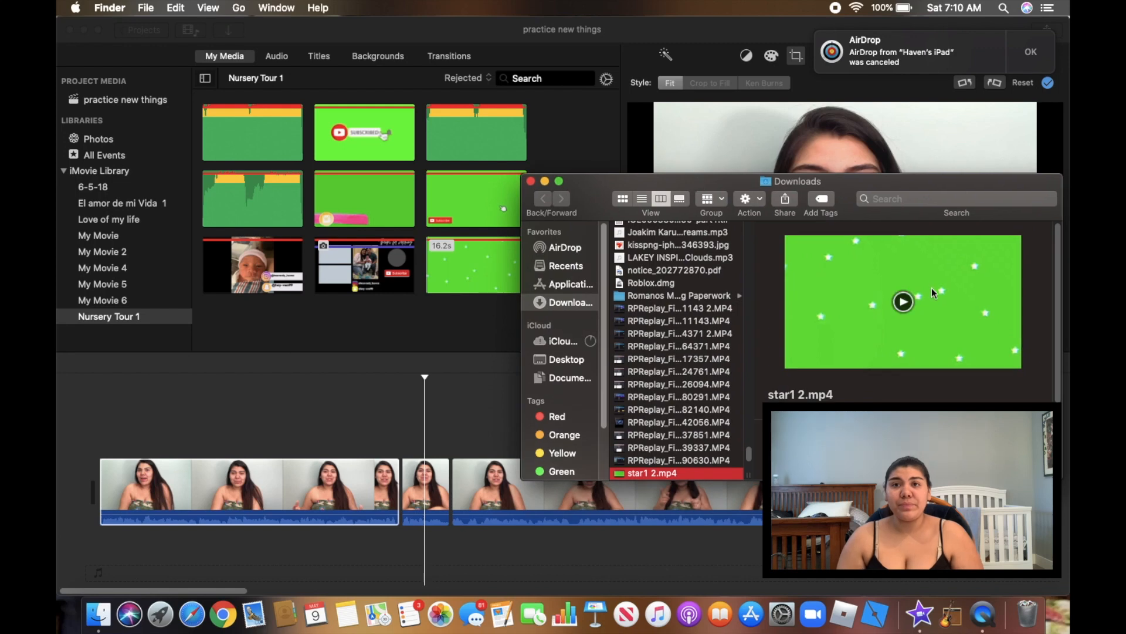
{"action": "left_click_drag", "start_coordinate": [643, 476], "coordinate": [415, 307]}
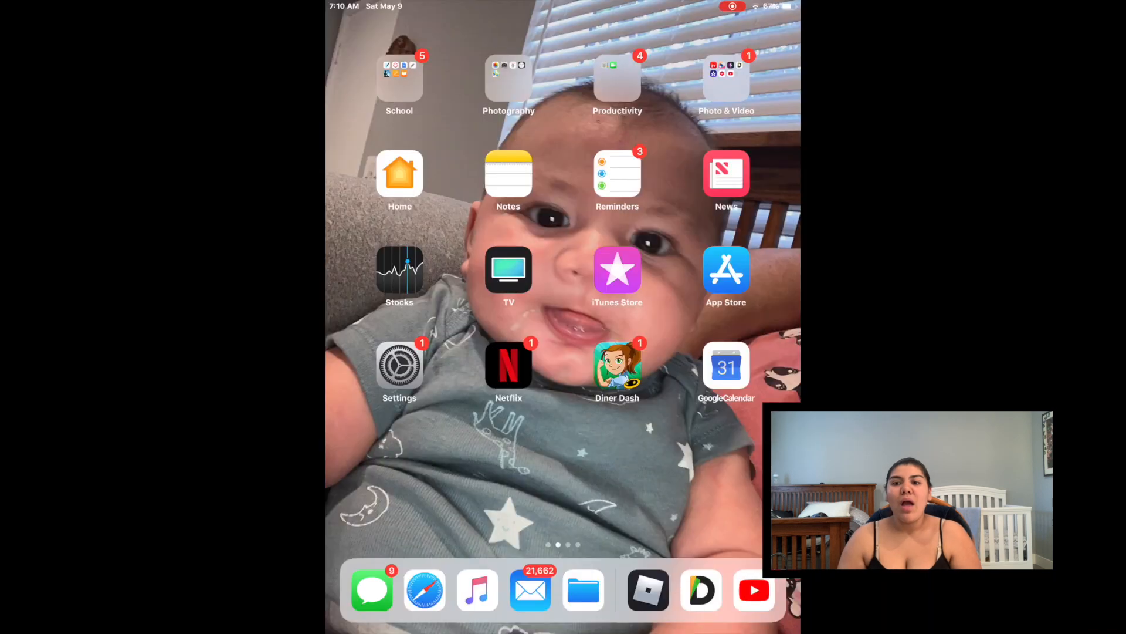
{"action": "left_click", "coordinate": [508, 173]}
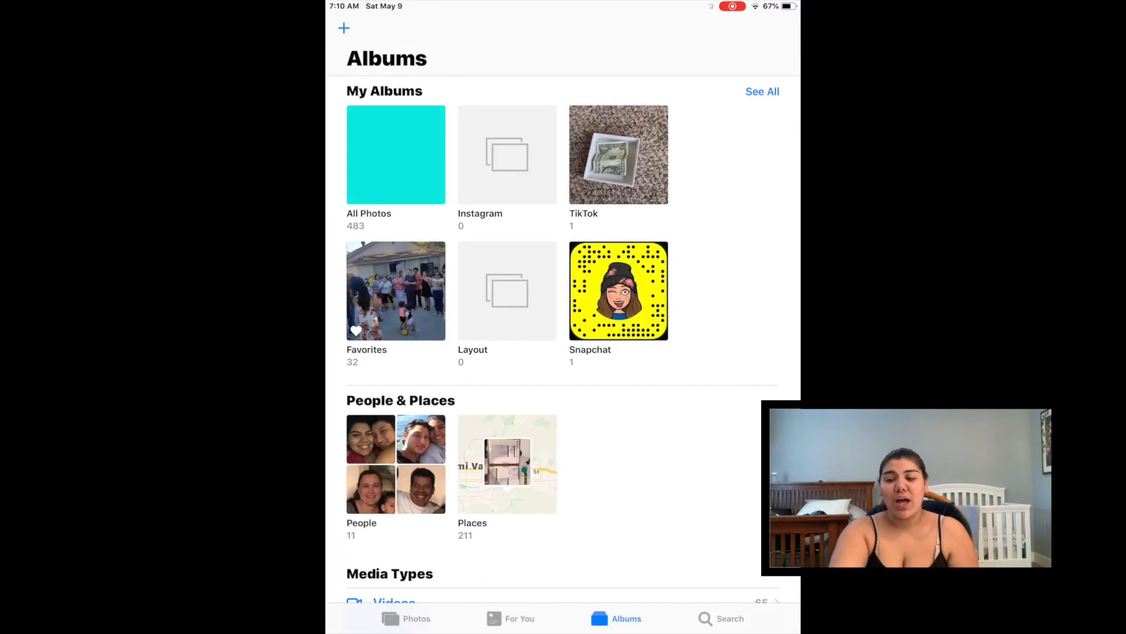
AirDrop the plain cyan photo from the iPad's All Photos to the Mac
{"action": "left_click", "coordinate": [395, 151]}
{"action": "left_click", "coordinate": [564, 548]}
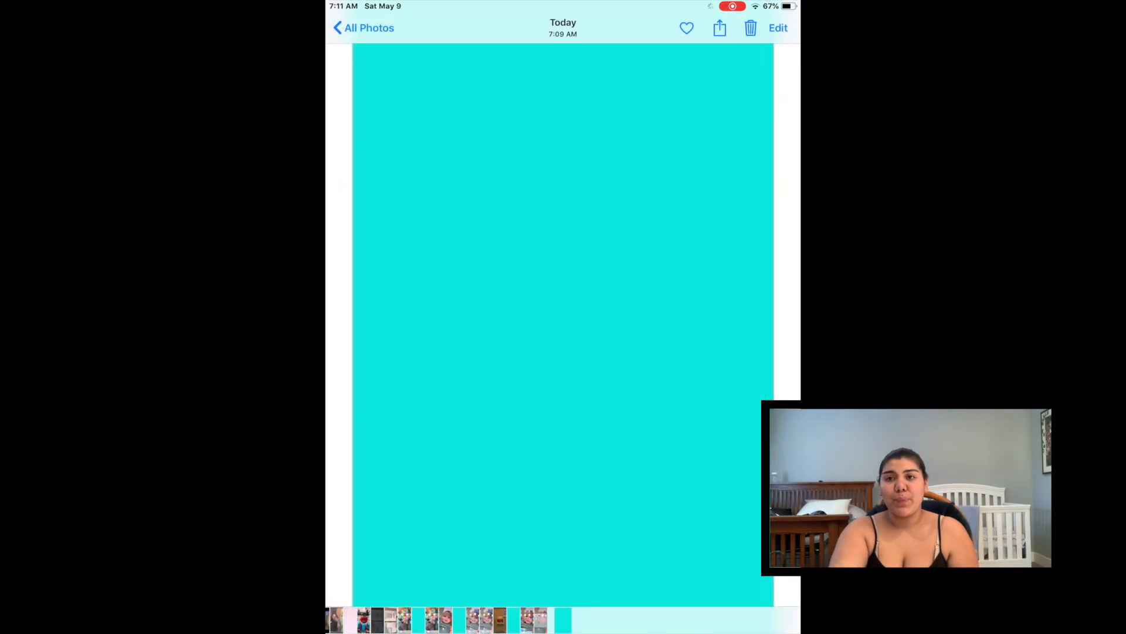
{"action": "left_click", "coordinate": [563, 317]}
{"action": "left_click", "coordinate": [563, 317]}
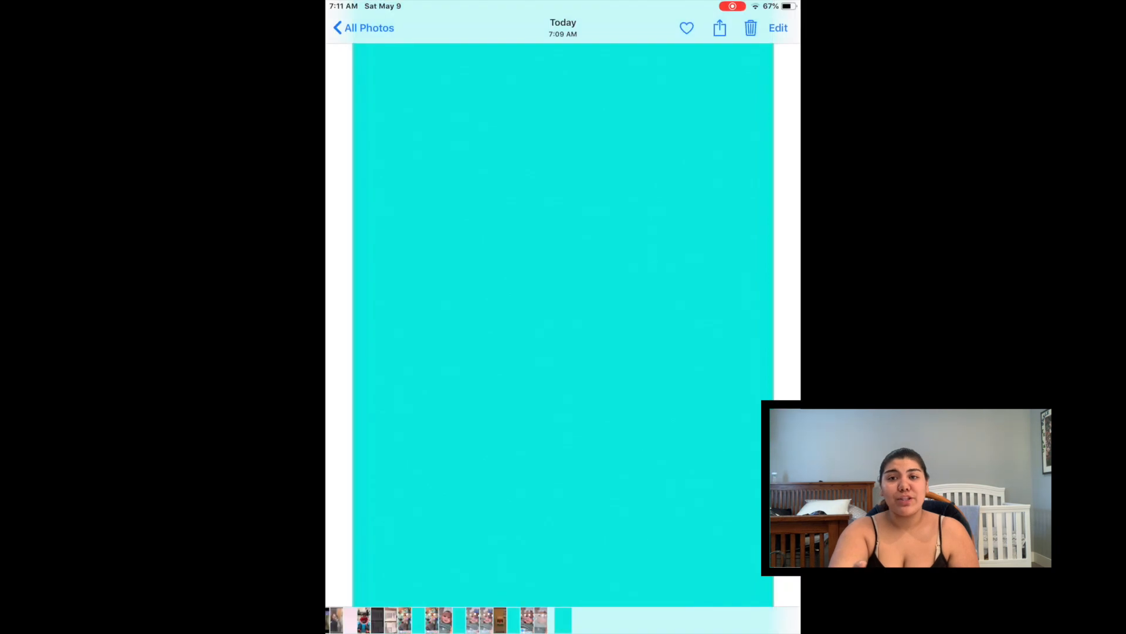
{"action": "left_click", "coordinate": [720, 29]}
{"action": "left_click", "coordinate": [358, 400]}
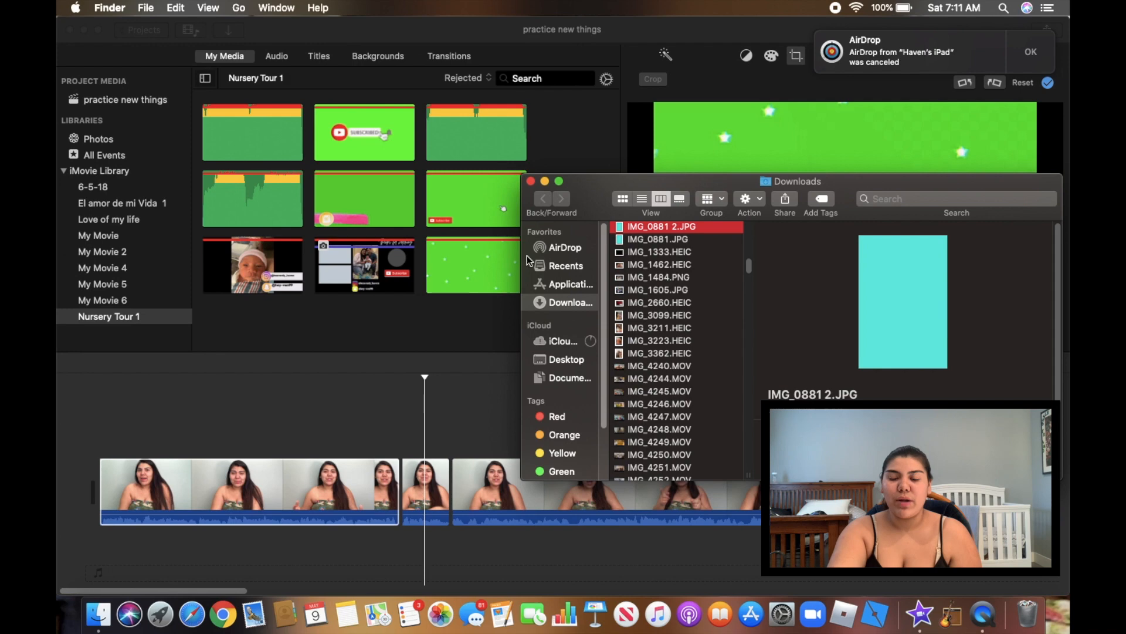
Import IMG_0881 2.JPG into My Media and filter the browser to All Clips
{"action": "left_click_drag", "start_coordinate": [679, 227], "coordinate": [390, 328]}
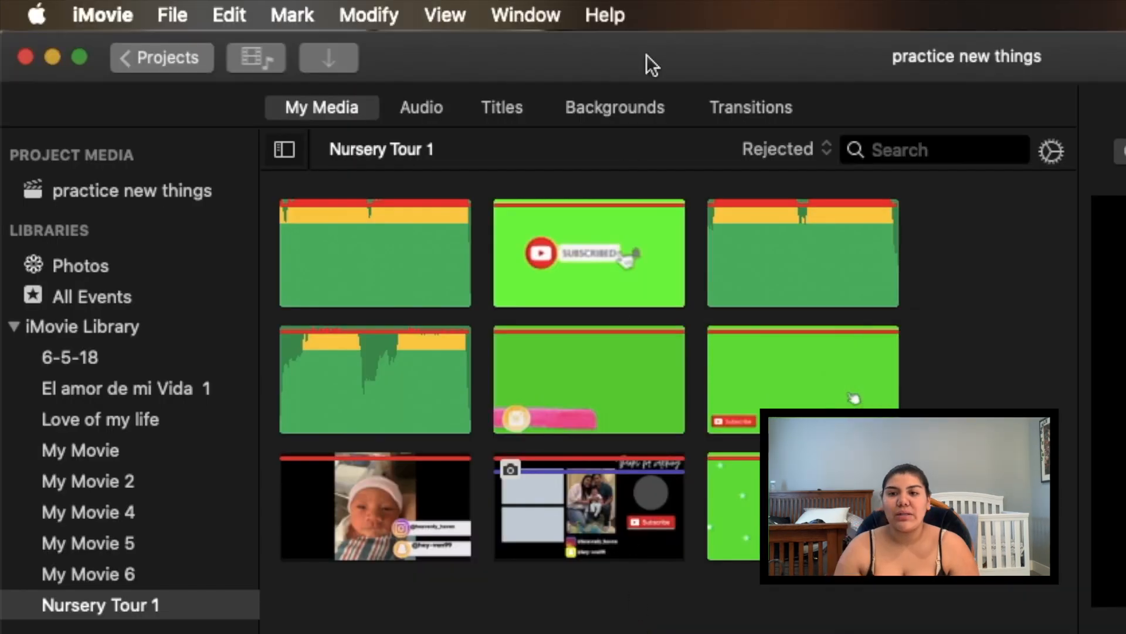
{"action": "left_click", "coordinate": [785, 148]}
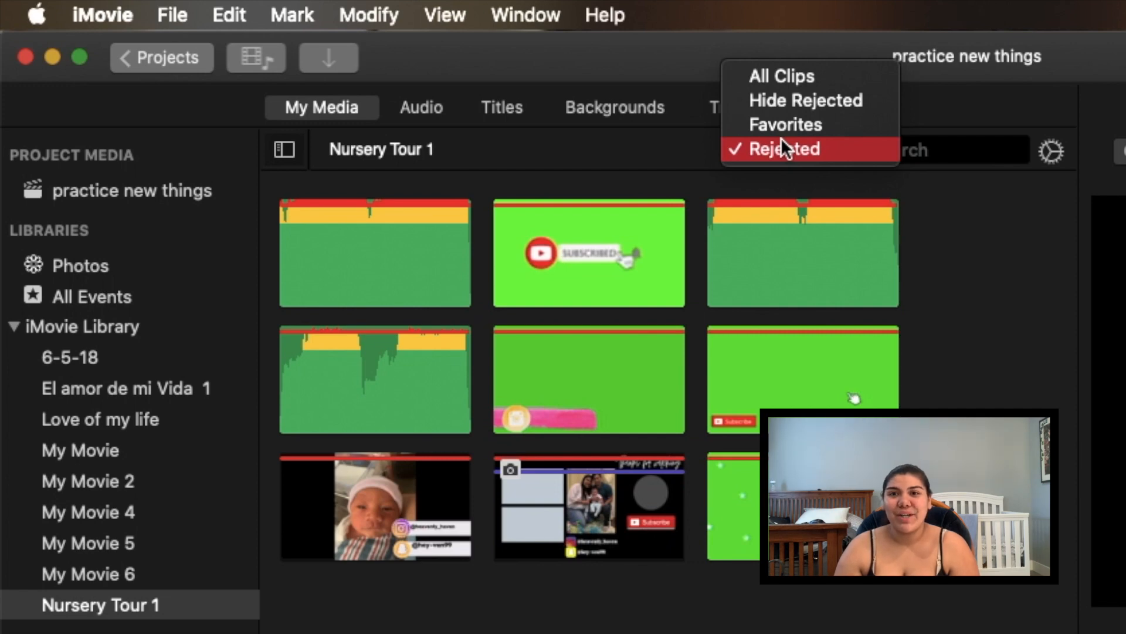
{"action": "left_click", "coordinate": [795, 79]}
Mark the second cyan photo clip as Rejected and filter the browser to Rejected clips
{"action": "left_click", "coordinate": [740, 488]}
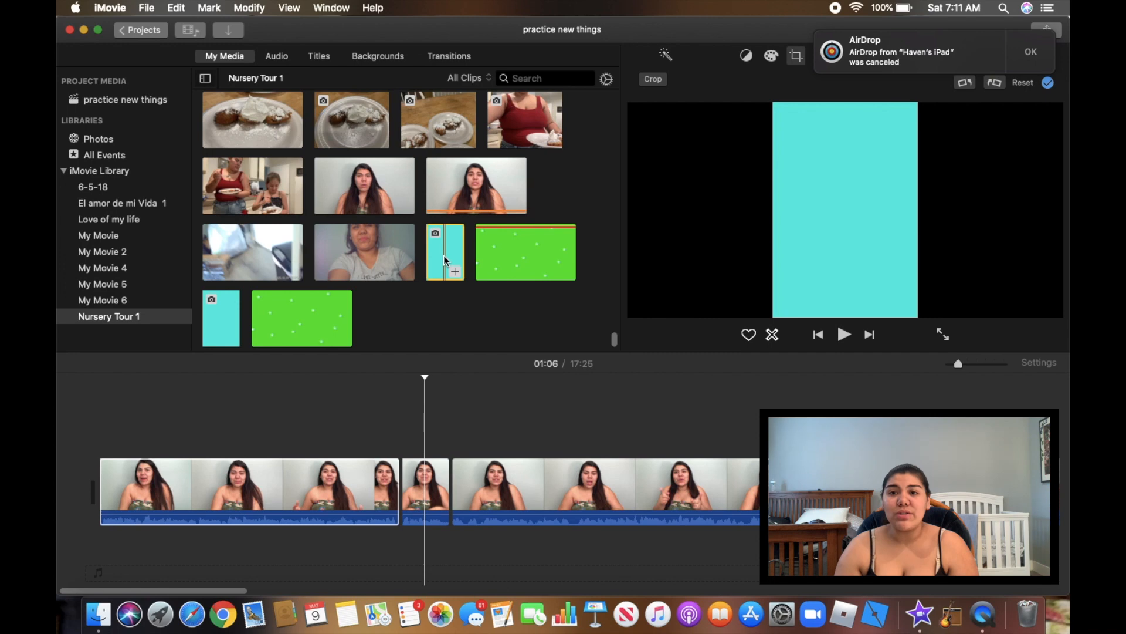
{"action": "right_click", "coordinate": [444, 258]}
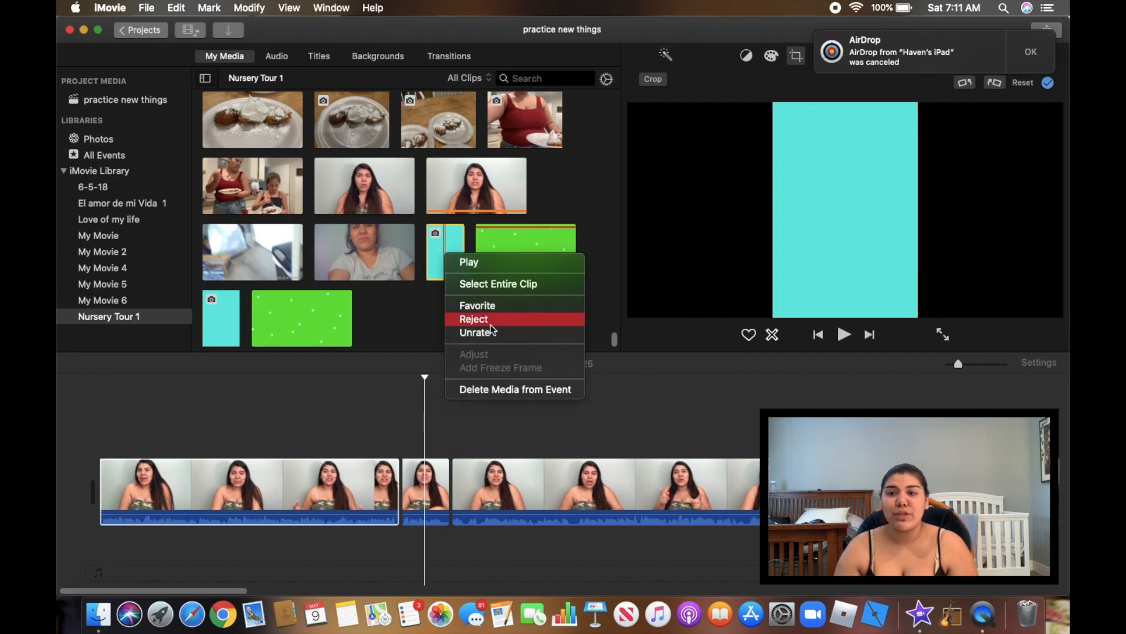
{"action": "left_click", "coordinate": [474, 318]}
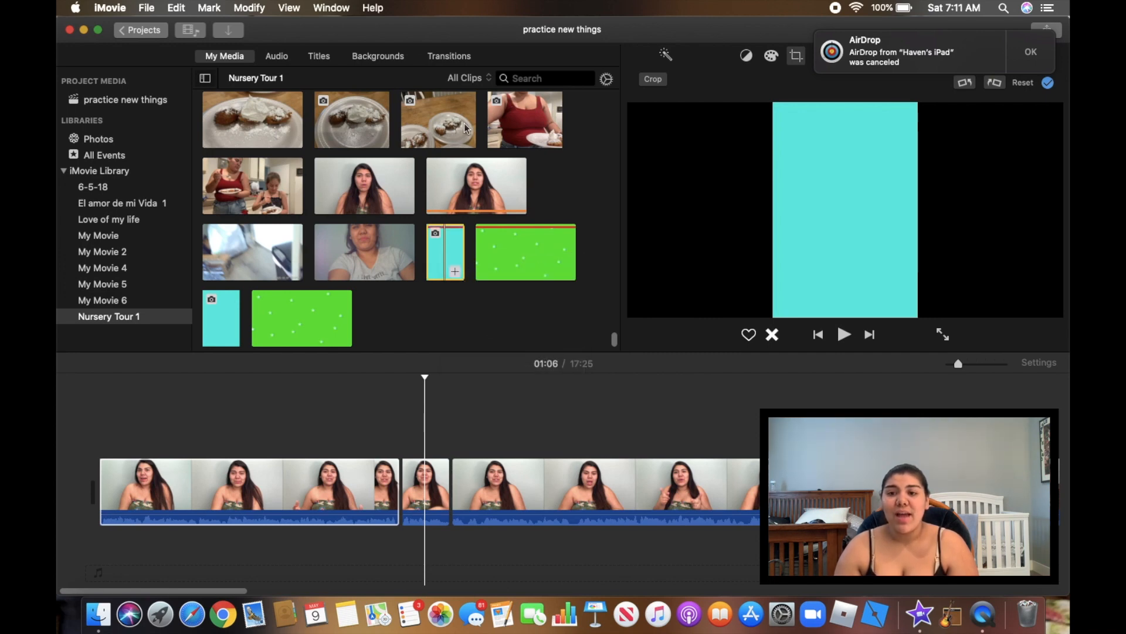
{"action": "left_click", "coordinate": [484, 79]}
{"action": "left_click", "coordinate": [495, 117]}
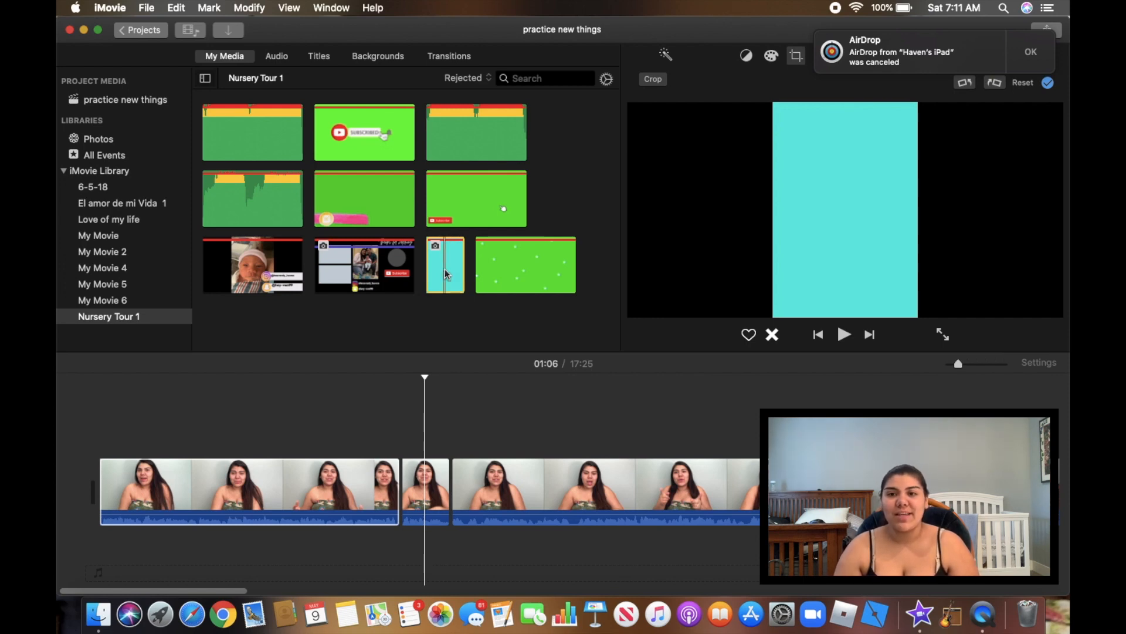
Insert the cyan photo at the 01:06 playhead as a 4-second clip and dismiss the AirDrop notice
{"action": "left_click_drag", "start_coordinate": [446, 274], "coordinate": [395, 464]}
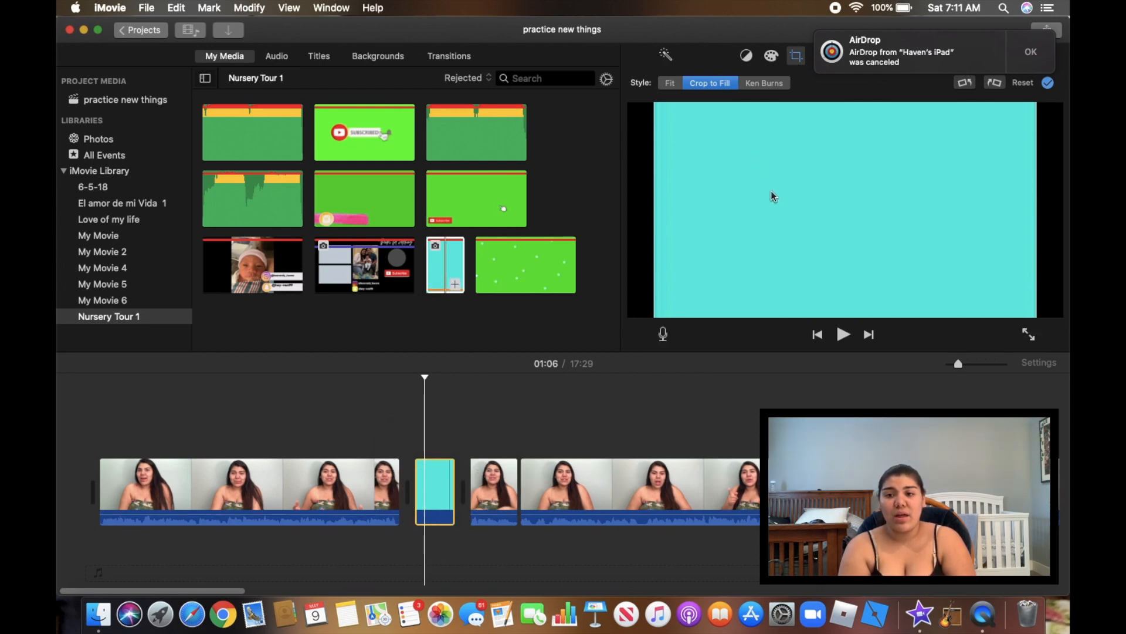
{"action": "left_click", "coordinate": [1036, 51]}
Place the green star clip above the cyan clip in the timeline and play it back
{"action": "left_click", "coordinate": [546, 272]}
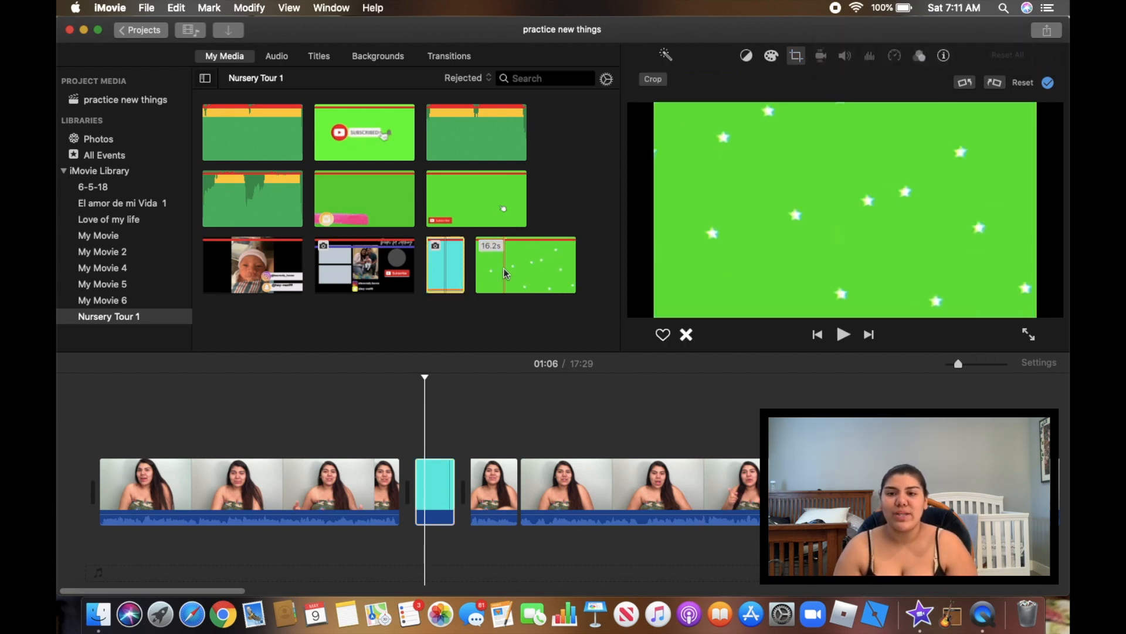
{"action": "left_click_drag", "start_coordinate": [504, 269], "coordinate": [411, 431]}
{"action": "left_click_drag", "start_coordinate": [553, 423], "coordinate": [455, 431]}
{"action": "left_click", "coordinate": [389, 502]}
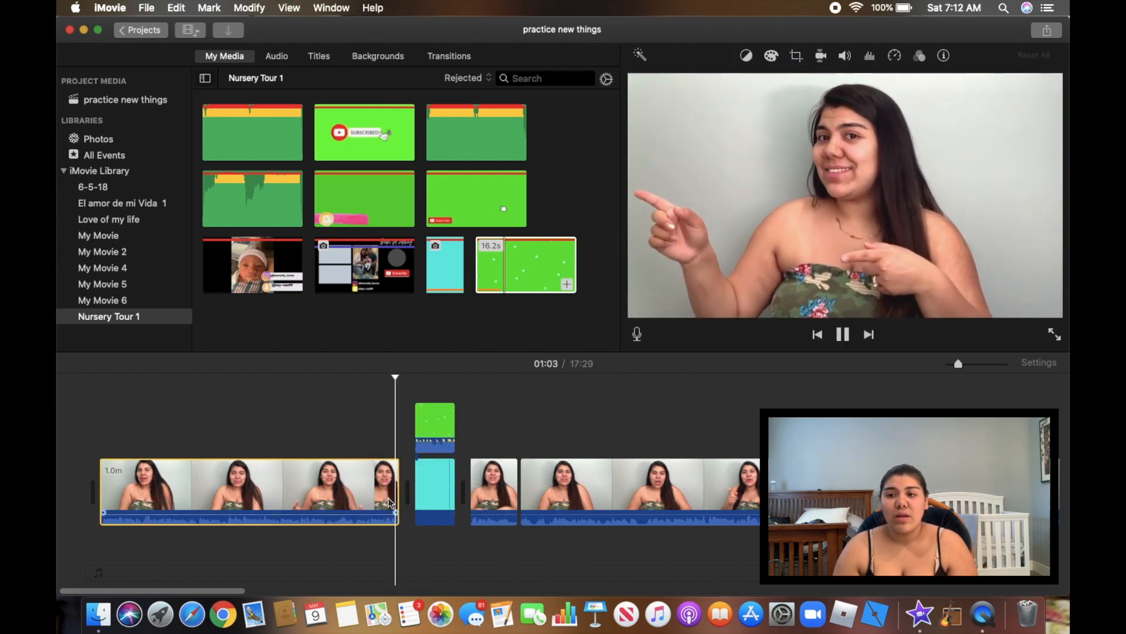
{"action": "key", "text": "space"}
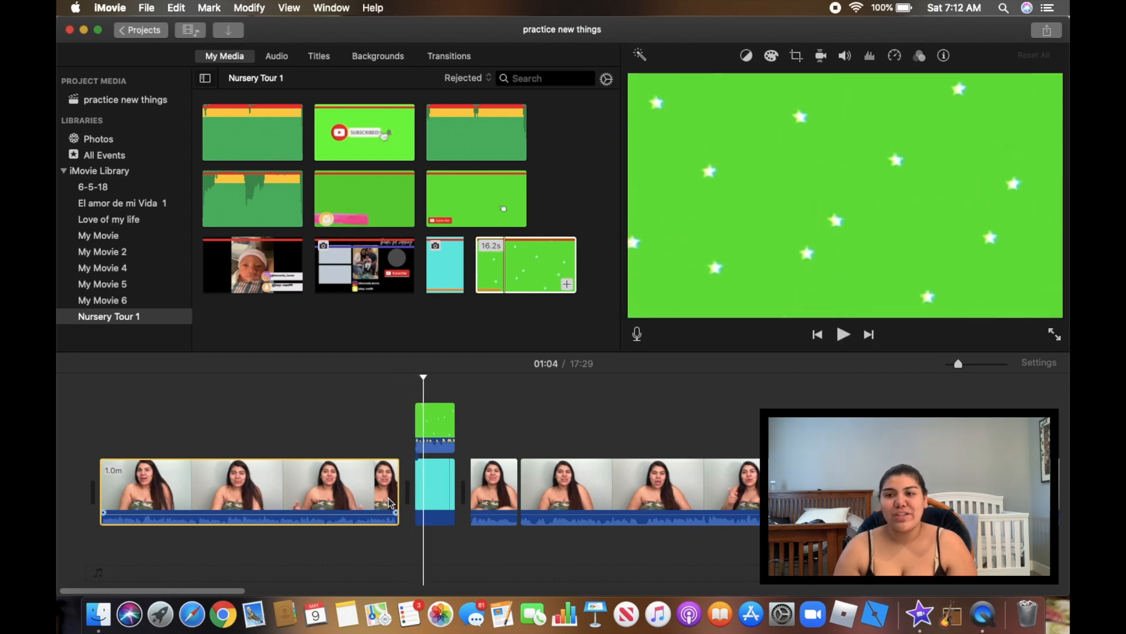
Set the star overlay to Green/Blue Screen and preview the keyed white stars
{"action": "left_click", "coordinate": [431, 429]}
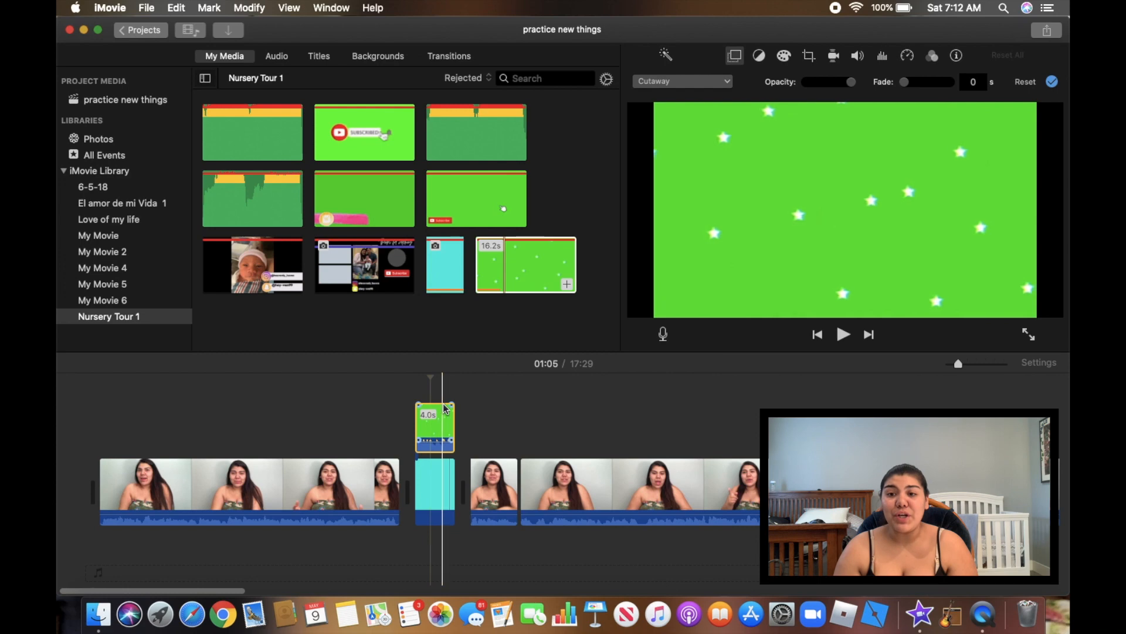
{"action": "left_click", "coordinate": [695, 82]}
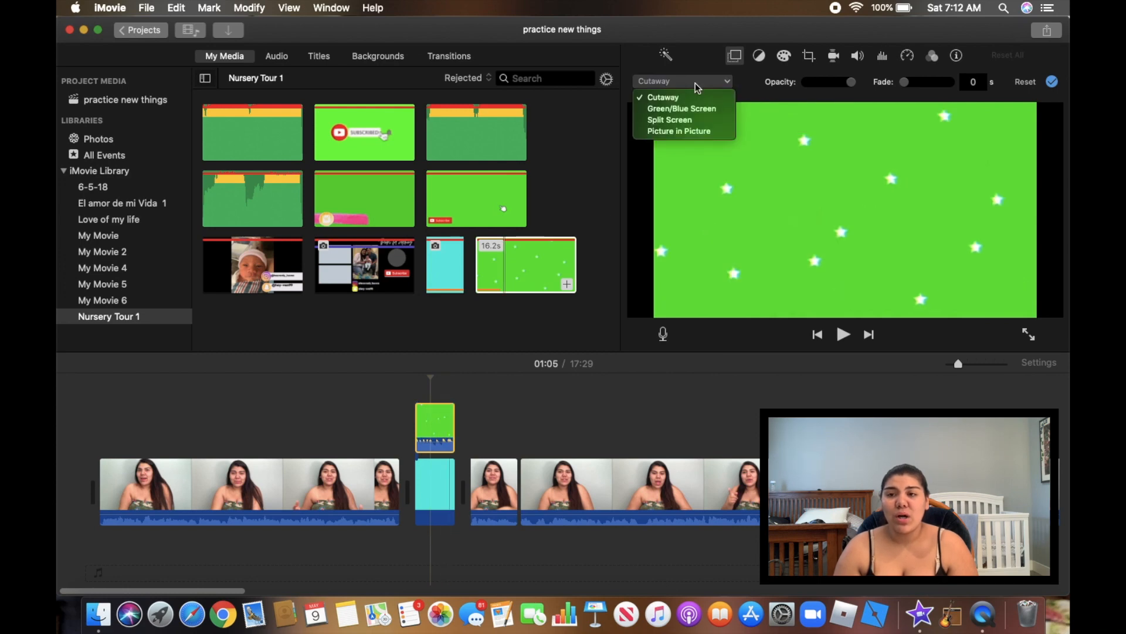
{"action": "left_click", "coordinate": [698, 113]}
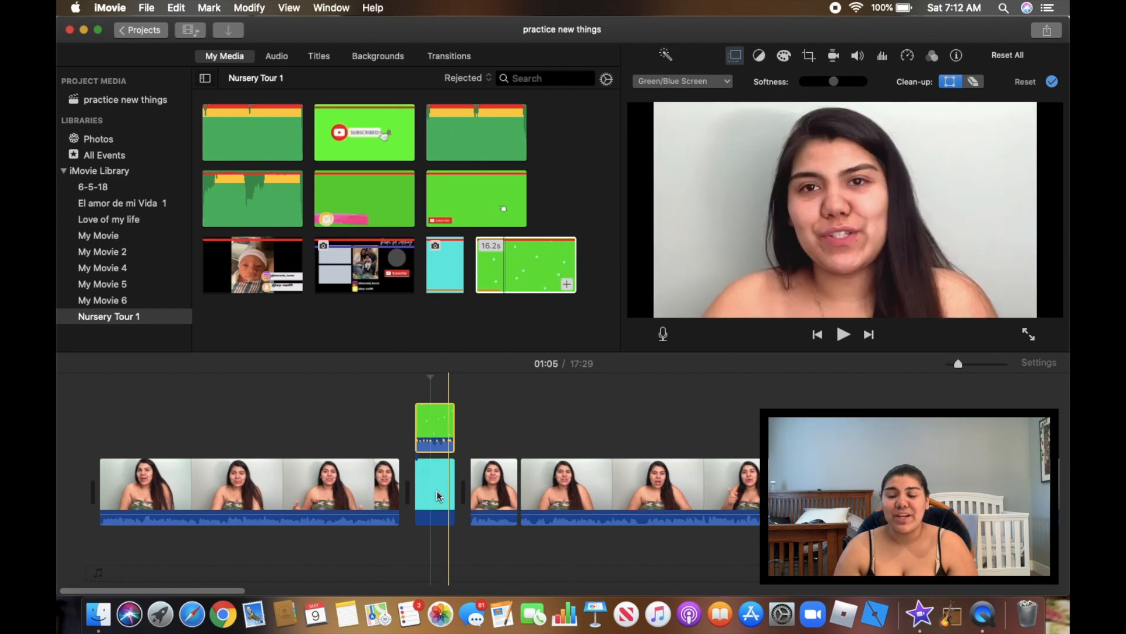
{"action": "key", "text": "space"}
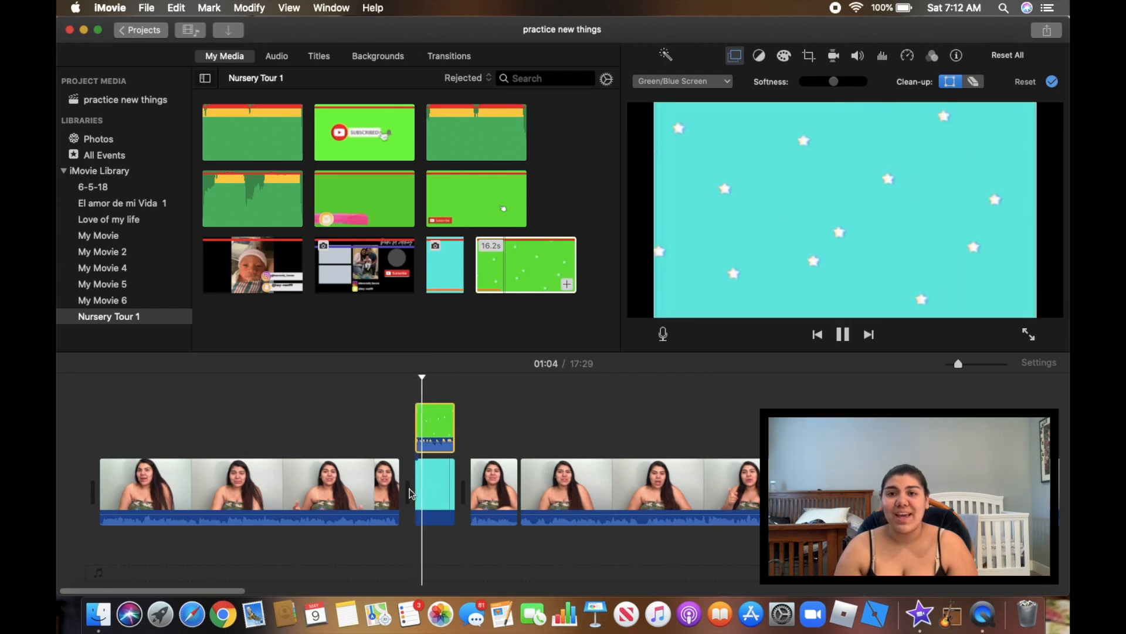
{"action": "key", "text": "space"}
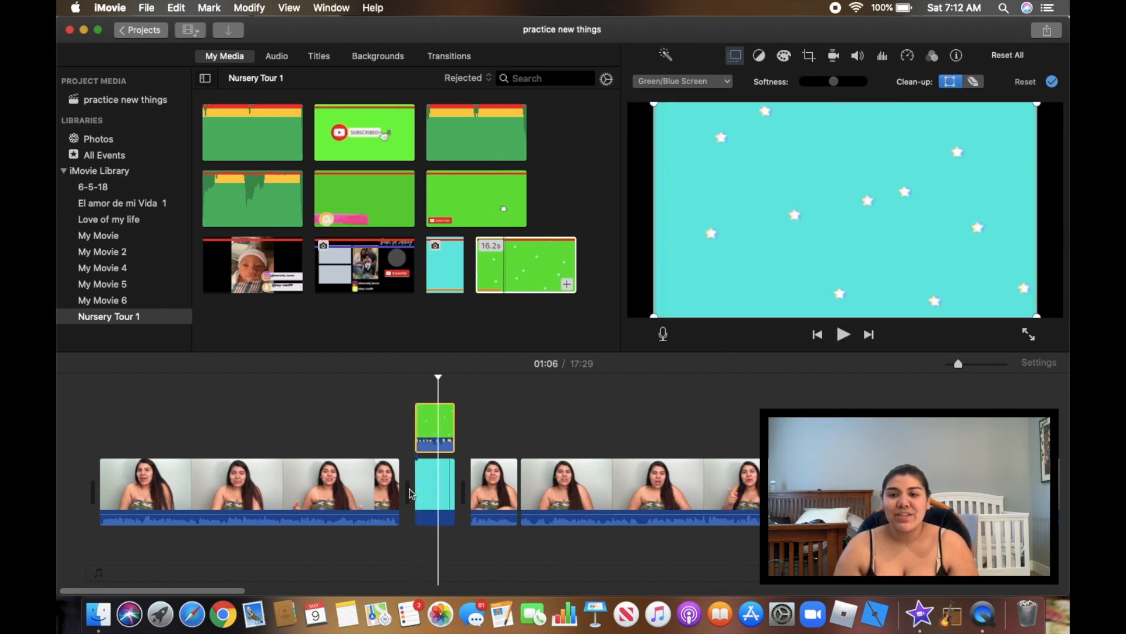
Try the star overlay over the first main clip, then return it above the cyan clip
{"action": "left_click_drag", "start_coordinate": [437, 428], "coordinate": [398, 425]}
{"action": "left_click", "coordinate": [367, 460]}
{"action": "key", "text": "space"}
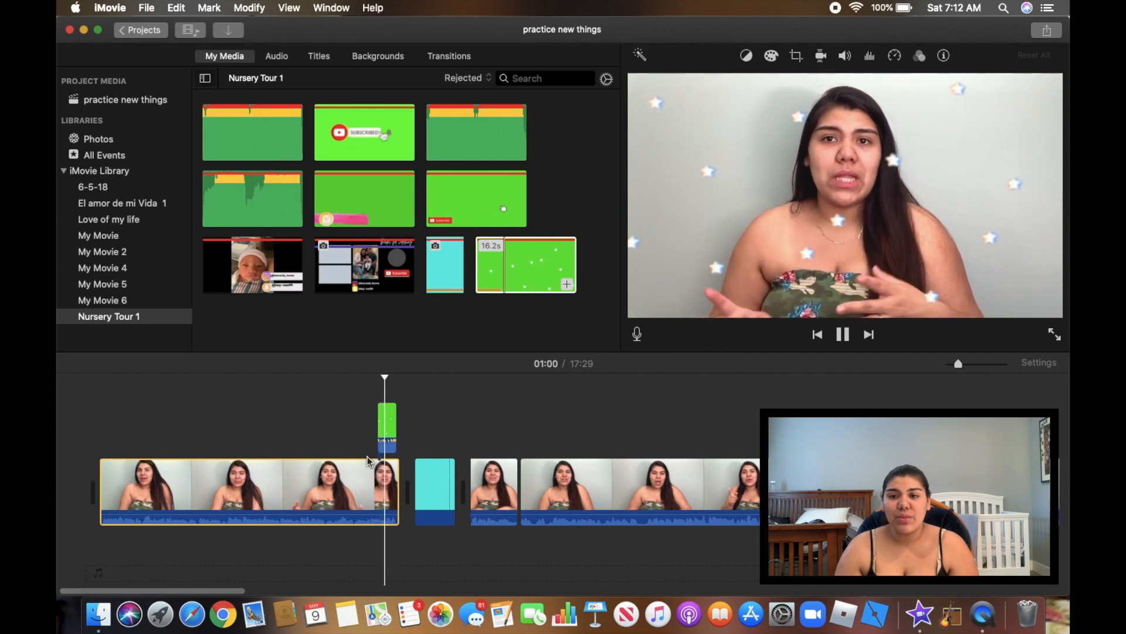
{"action": "key", "text": "space"}
{"action": "left_click", "coordinate": [393, 424]}
{"action": "left_click_drag", "start_coordinate": [393, 424], "coordinate": [434, 437]}
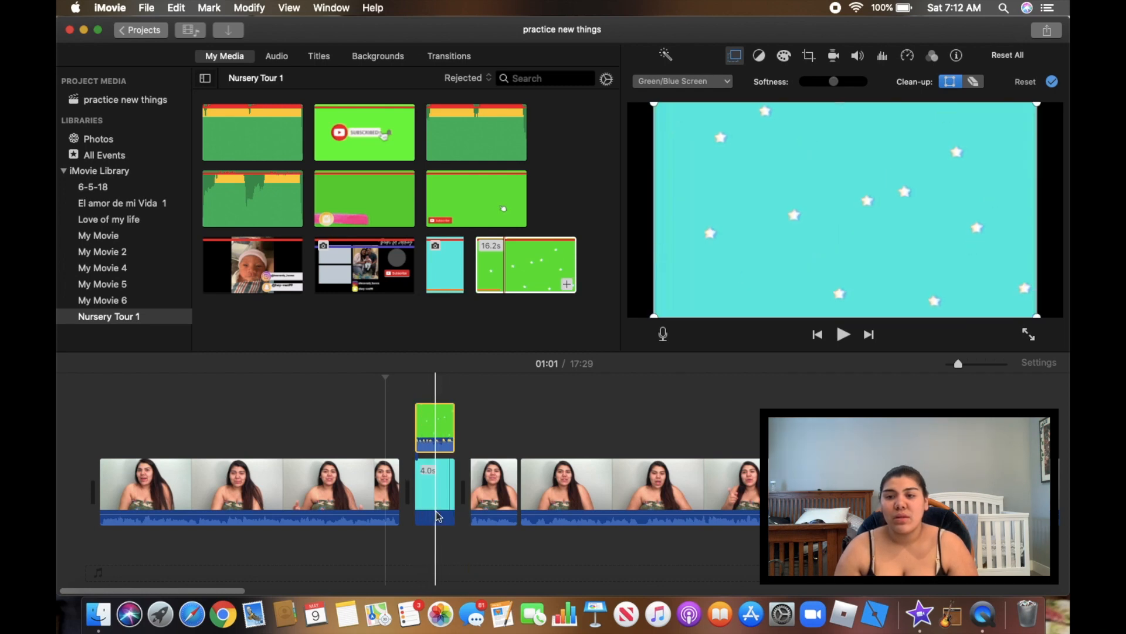
Add a Focus title reading 'Ken Burn' above the cyan clip and preview it
{"action": "left_click", "coordinate": [319, 56]}
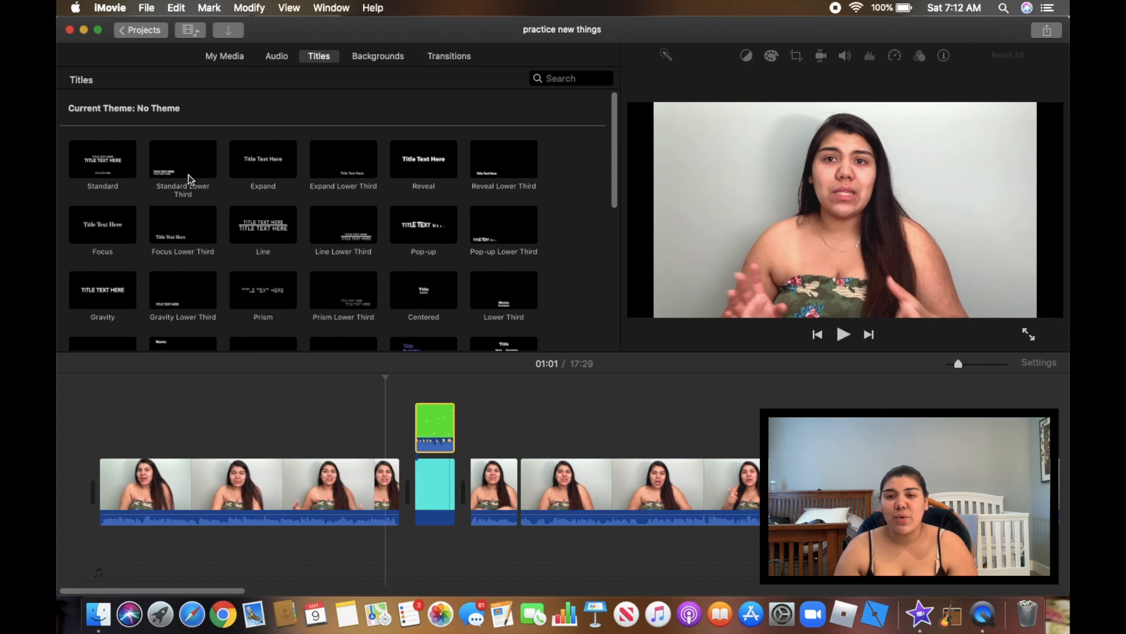
{"action": "double_click", "coordinate": [97, 224]}
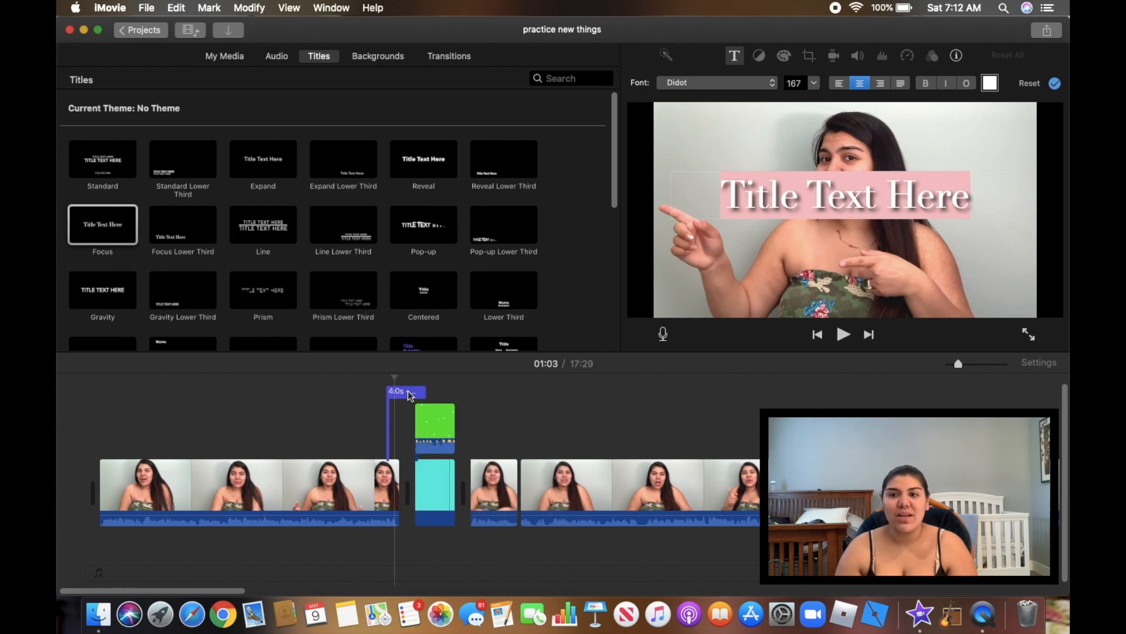
{"action": "type", "text": "Ken BUrn"}
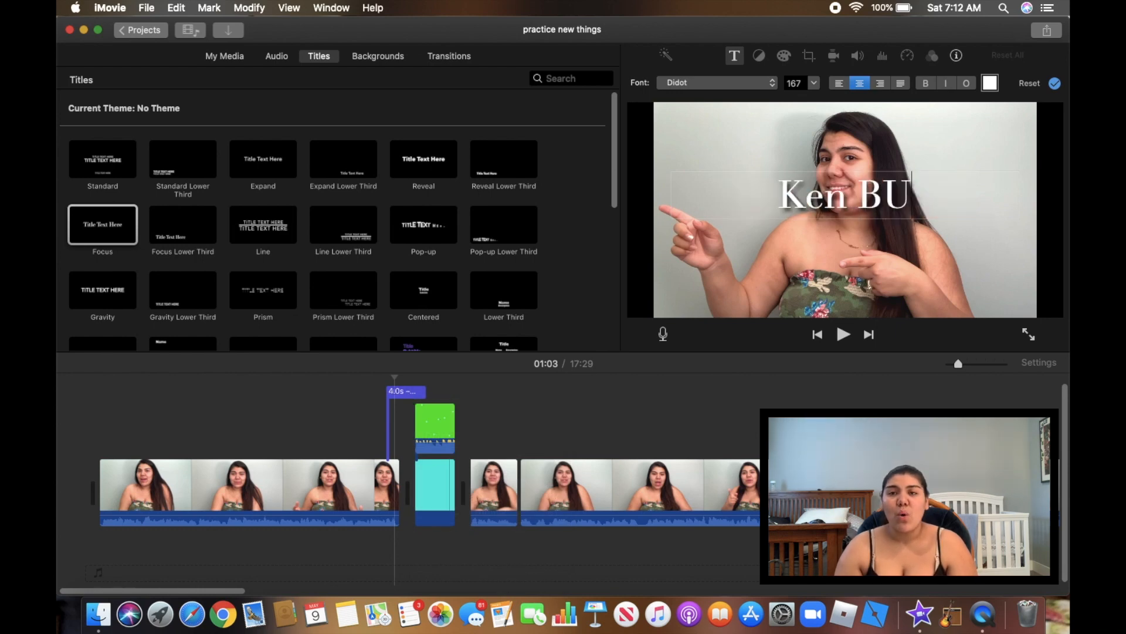
{"action": "key", "text": "BackSpace"}
{"action": "key", "text": "BackSpace"}
{"action": "key", "text": "BackSpace"}
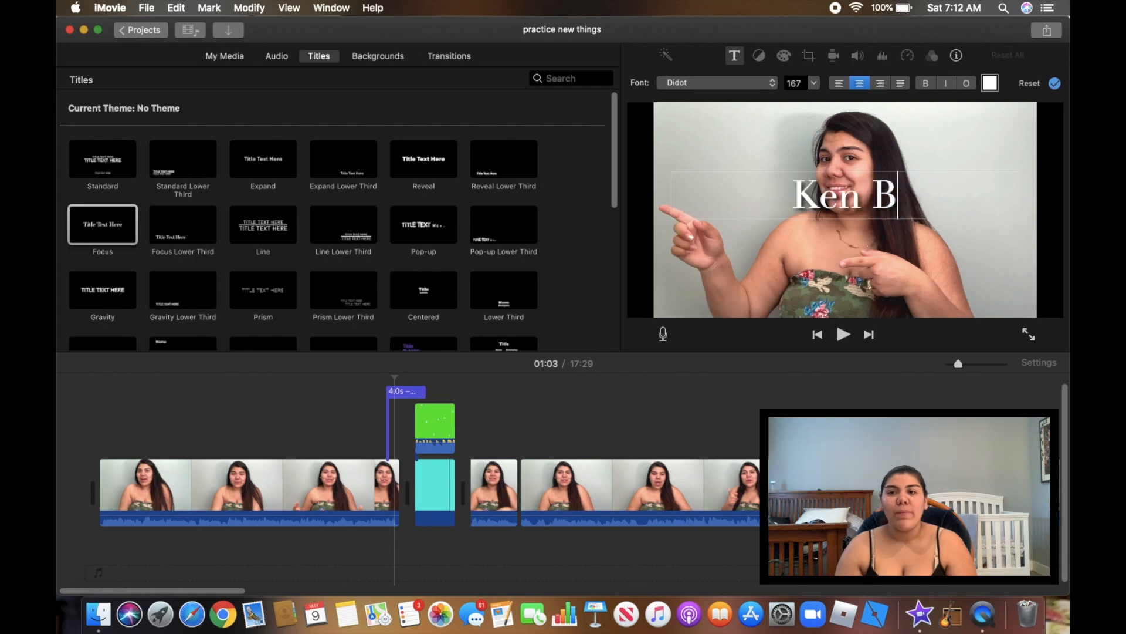
{"action": "type", "text": "urn"}
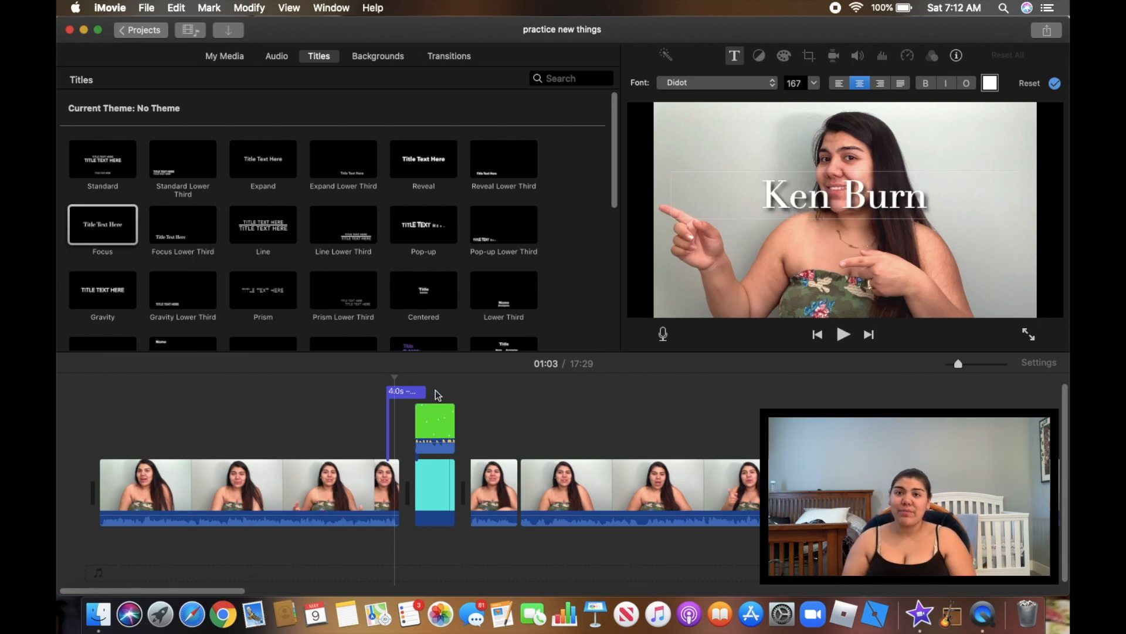
{"action": "left_click", "coordinate": [460, 396]}
{"action": "left_click_drag", "start_coordinate": [405, 392], "coordinate": [434, 392]}
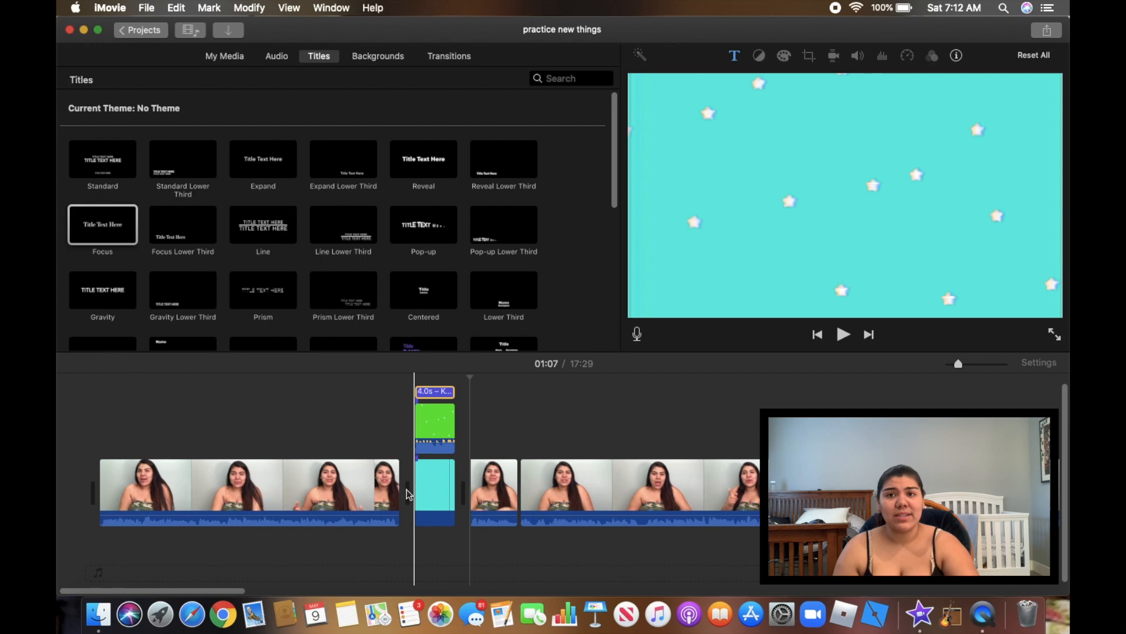
{"action": "key", "text": "space"}
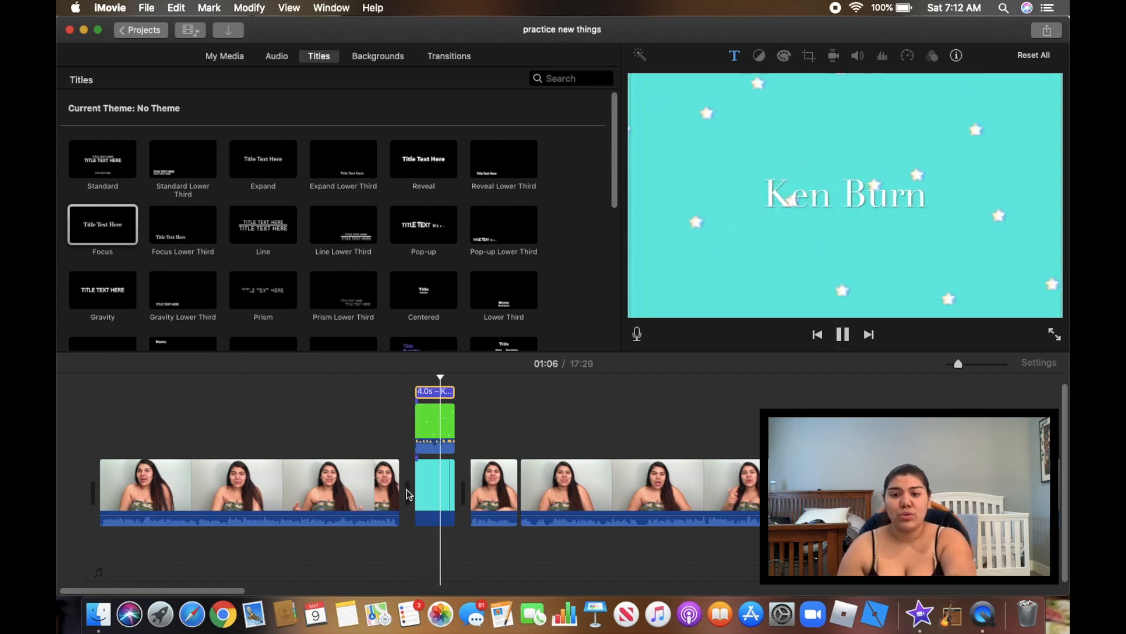
{"action": "key", "text": "space"}
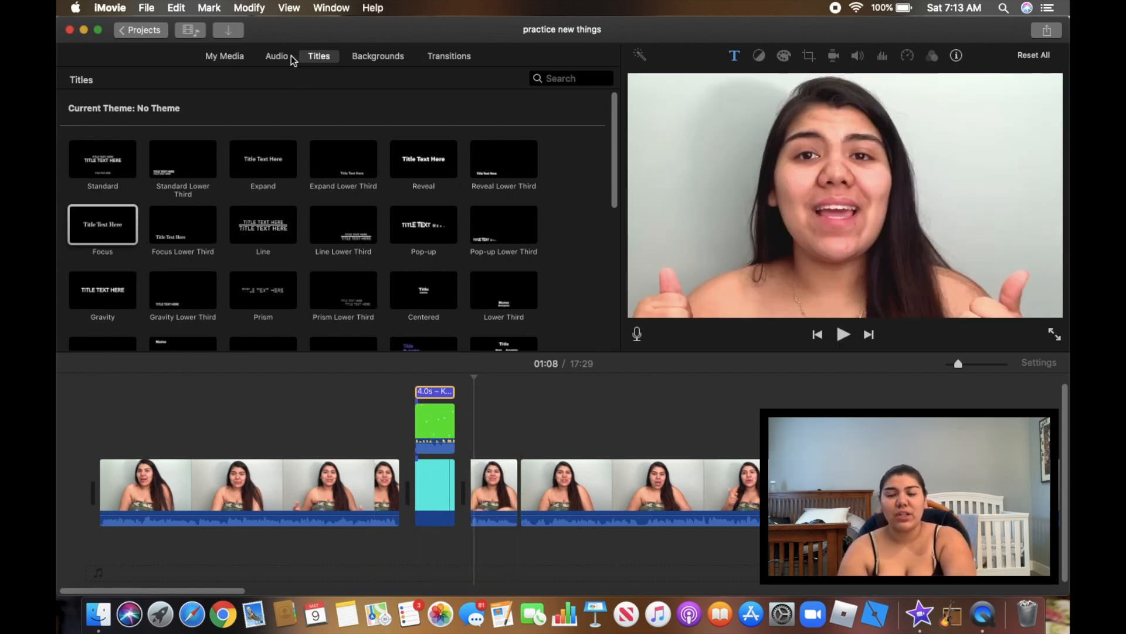
Drag the Subscribe animation from My Media above the short clip and play it
{"action": "left_click", "coordinate": [243, 55]}
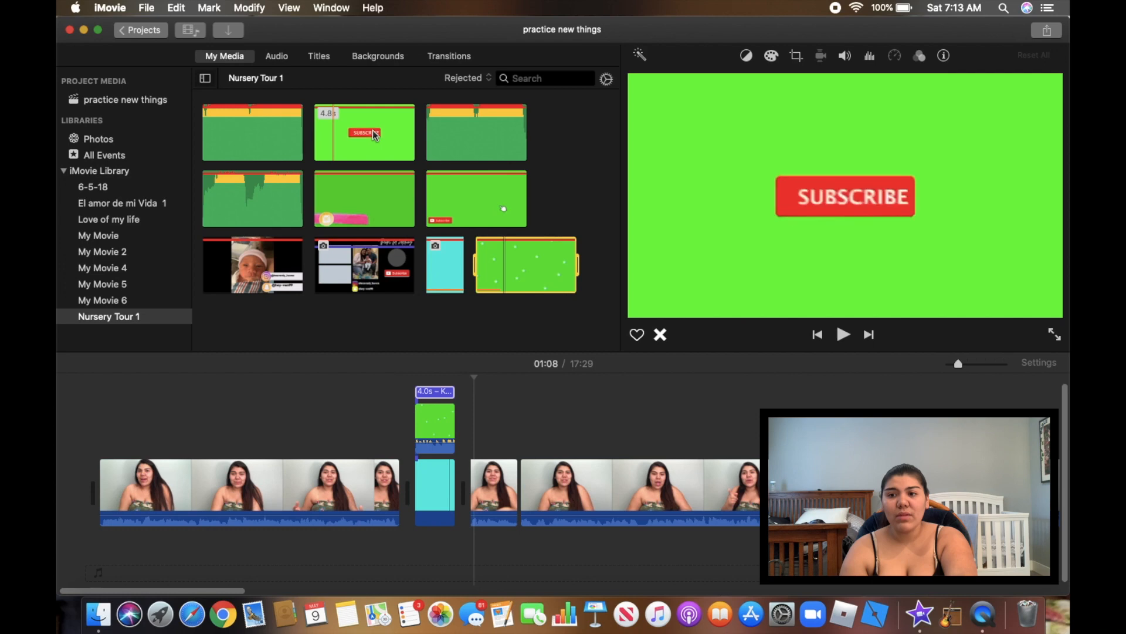
{"action": "left_click_drag", "start_coordinate": [380, 142], "coordinate": [485, 438]}
{"action": "left_click", "coordinate": [477, 470]}
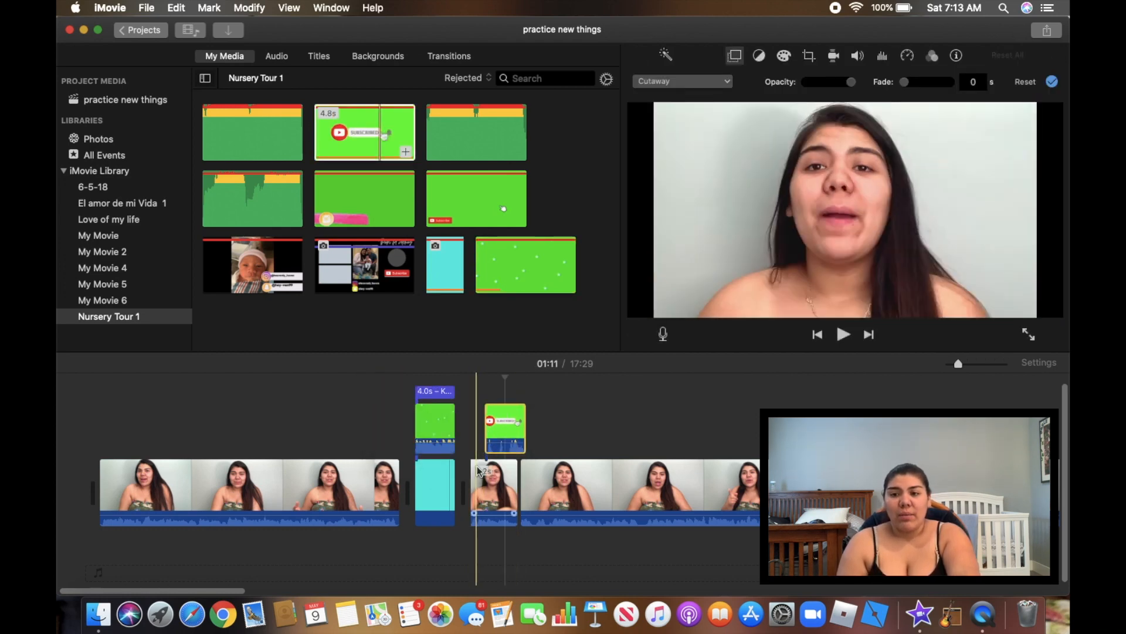
{"action": "key", "text": "space"}
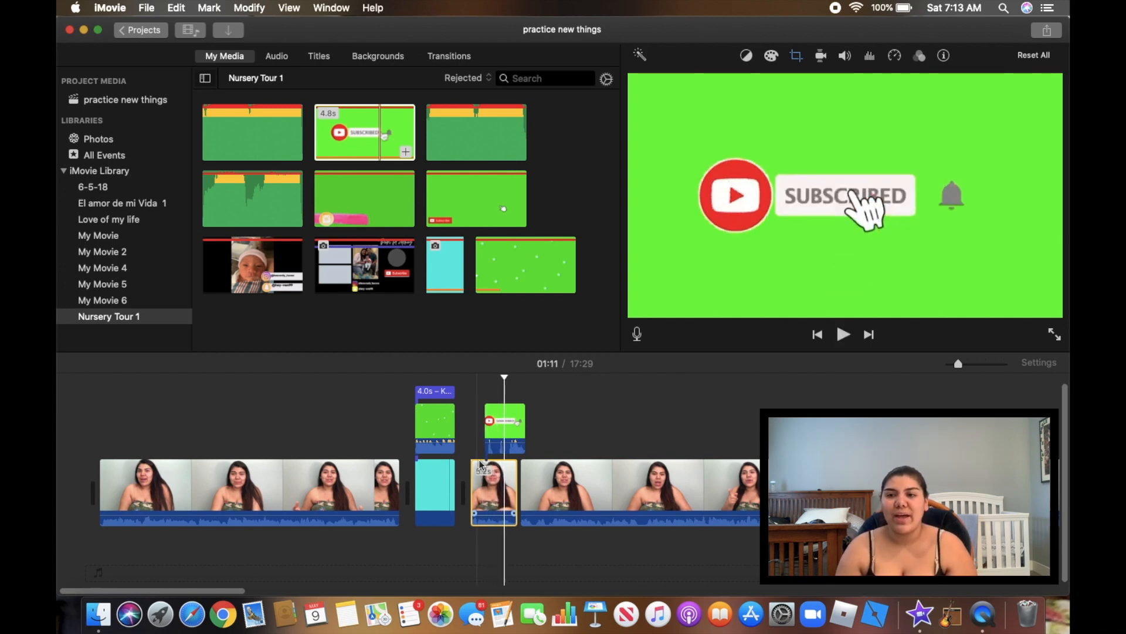
Set the Subscribe overlay to Green/Blue Screen and preview the keyed button
{"action": "left_click", "coordinate": [503, 431]}
{"action": "left_click", "coordinate": [682, 77]}
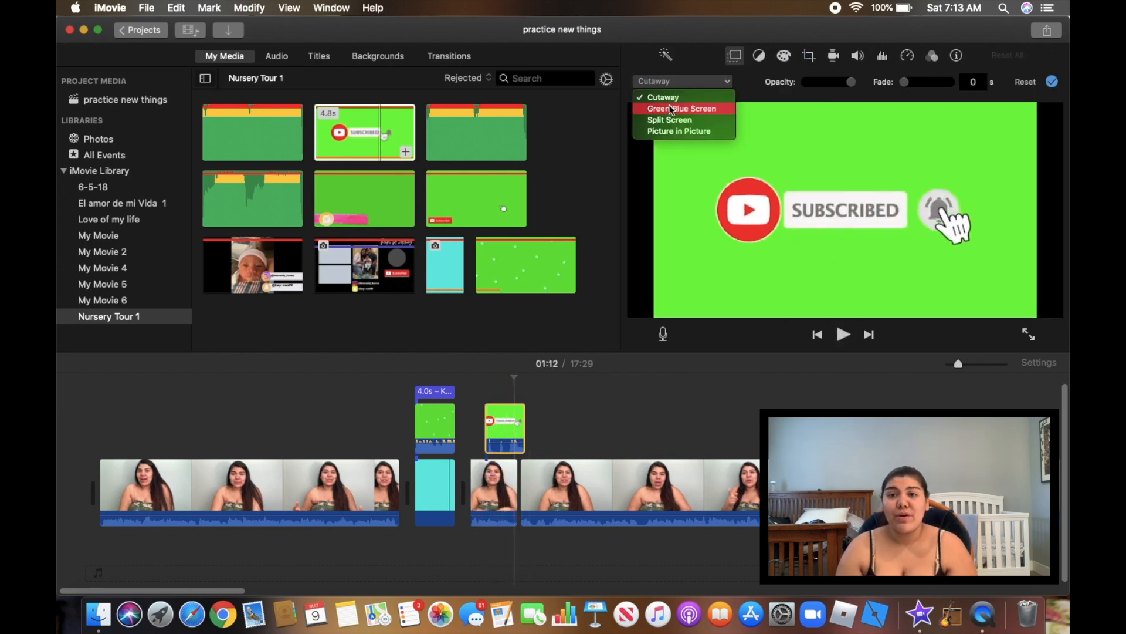
{"action": "left_click", "coordinate": [668, 108]}
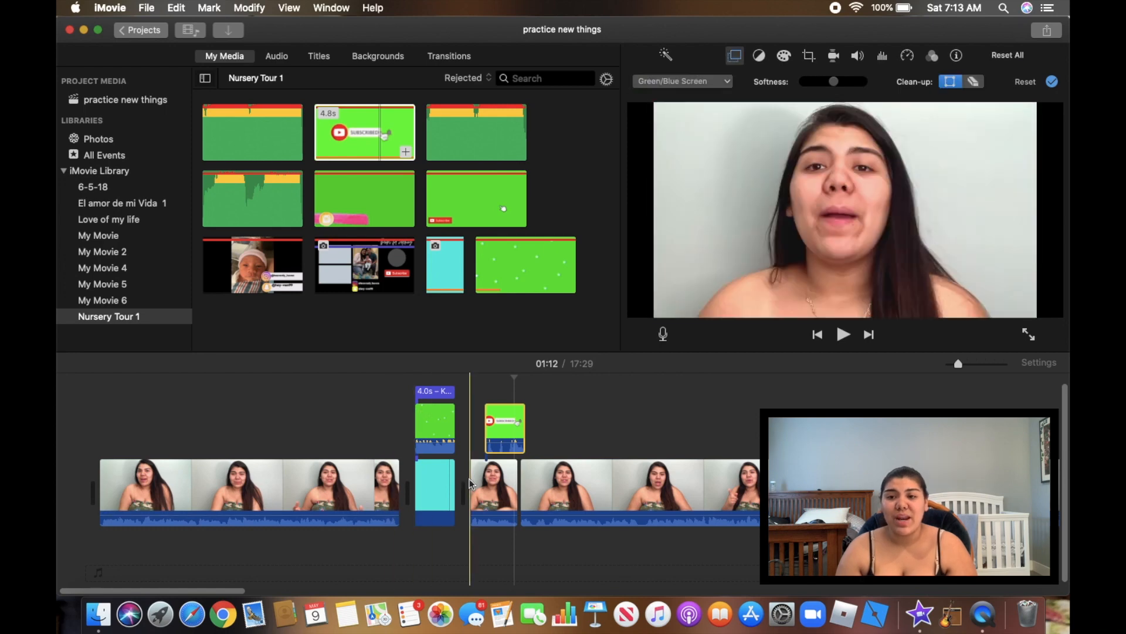
{"action": "left_click", "coordinate": [474, 481]}
{"action": "key", "text": "space"}
{"action": "key", "text": "space"}
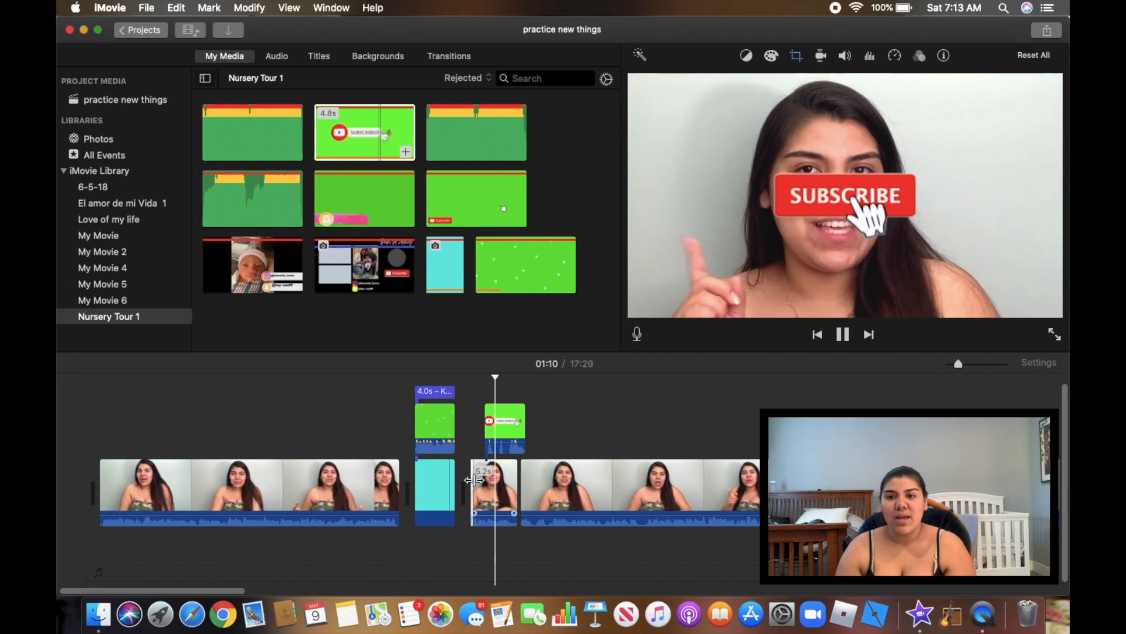
{"action": "key", "text": "space"}
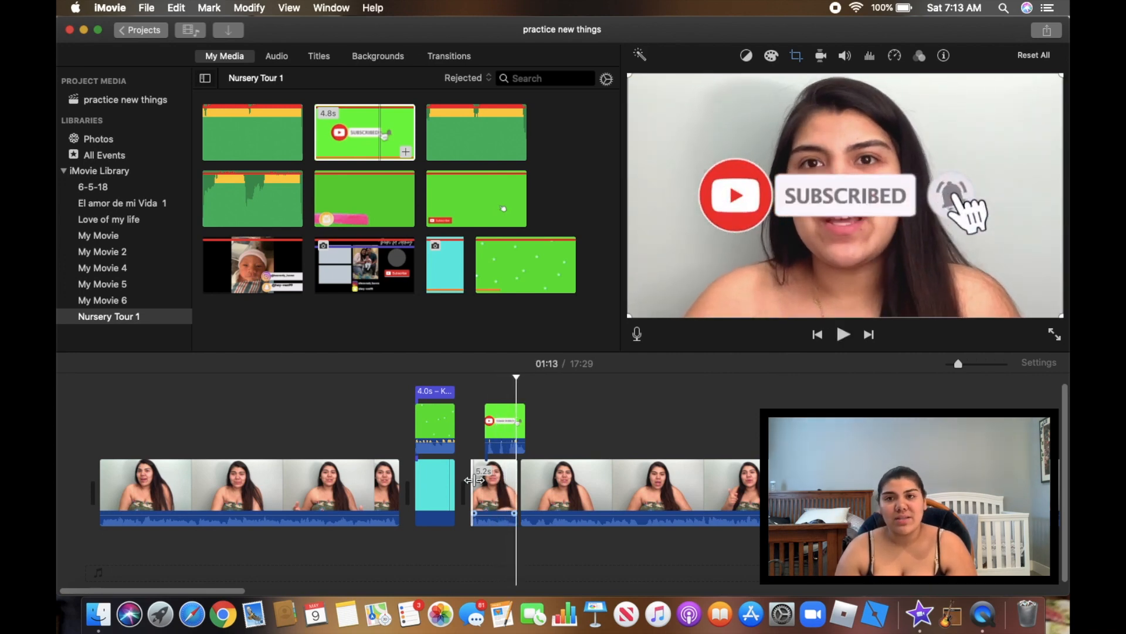
Detach the Subscribe overlay's audio into its own clip and delete it
{"action": "left_click", "coordinate": [503, 431]}
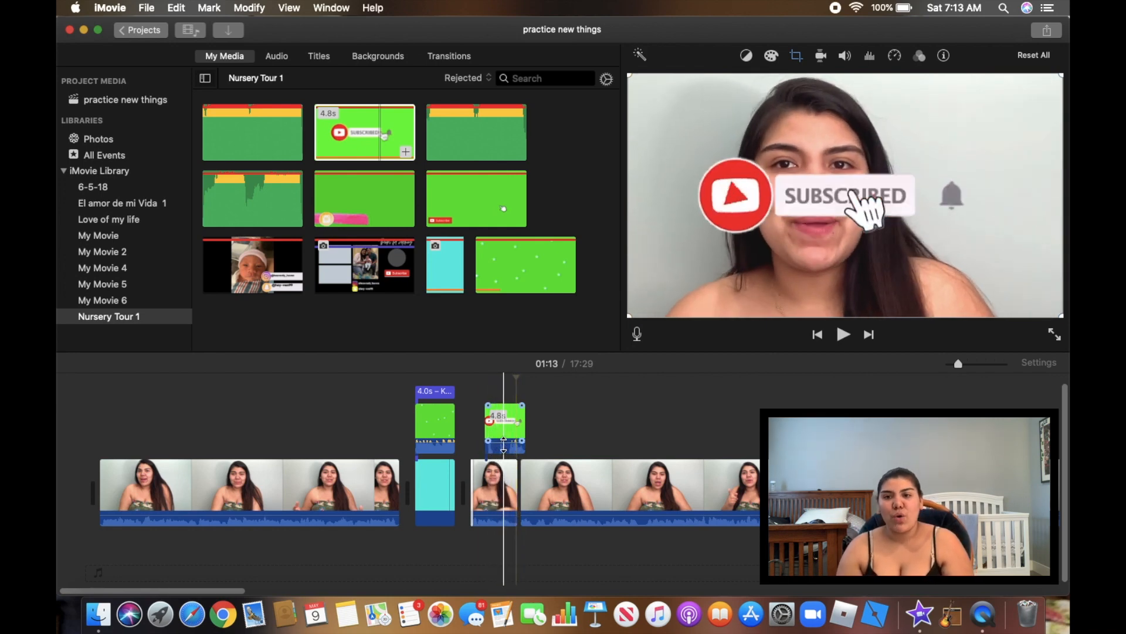
{"action": "scroll", "coordinate": [503, 445], "scroll_direction": "right", "scroll_amount": 1}
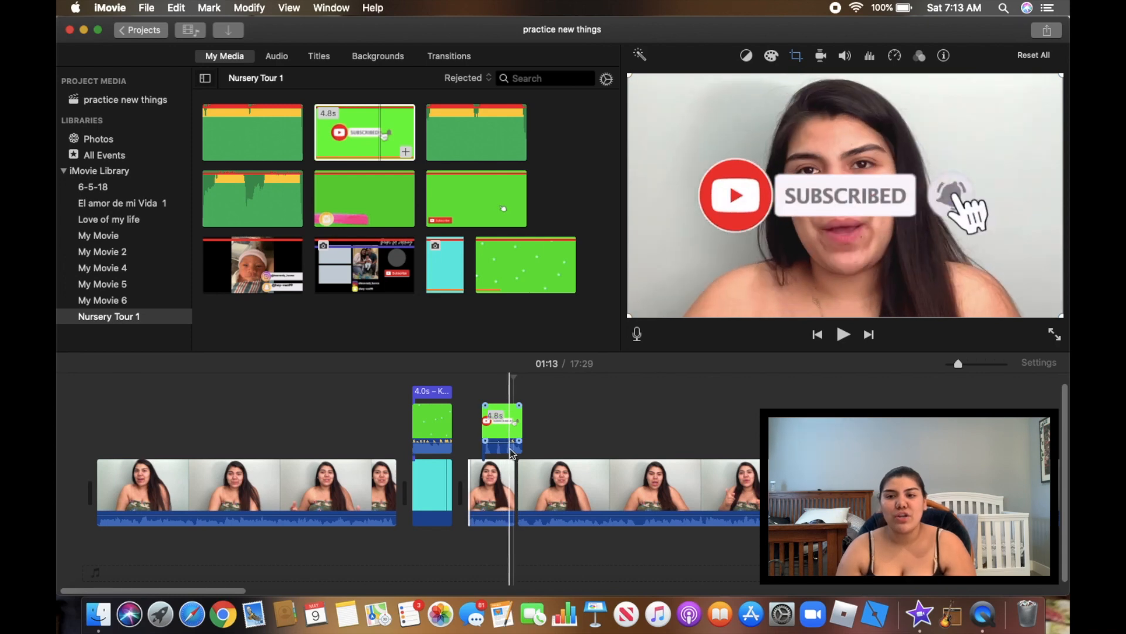
{"action": "right_click", "coordinate": [508, 451]}
{"action": "left_click", "coordinate": [548, 485]}
{"action": "left_click_drag", "start_coordinate": [500, 543], "coordinate": [562, 543]}
{"action": "key", "text": "Delete"}
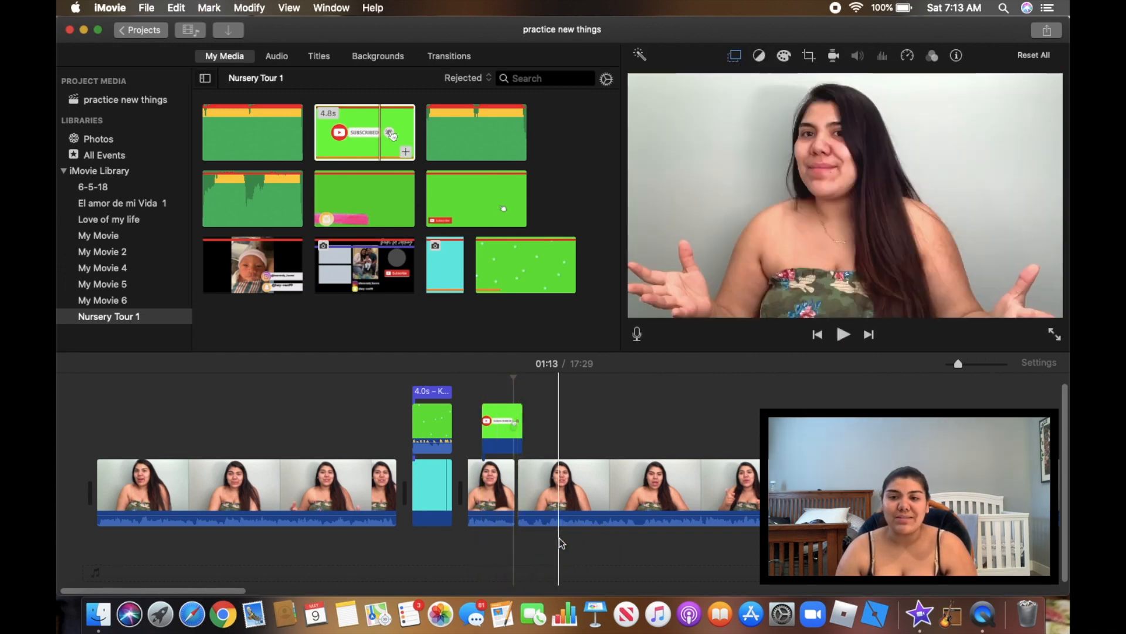
{"action": "left_click", "coordinate": [474, 489]}
Add the hospital photo over the first clip as an enlarged picture-in-picture inset at the top edge
{"action": "key", "text": "space"}
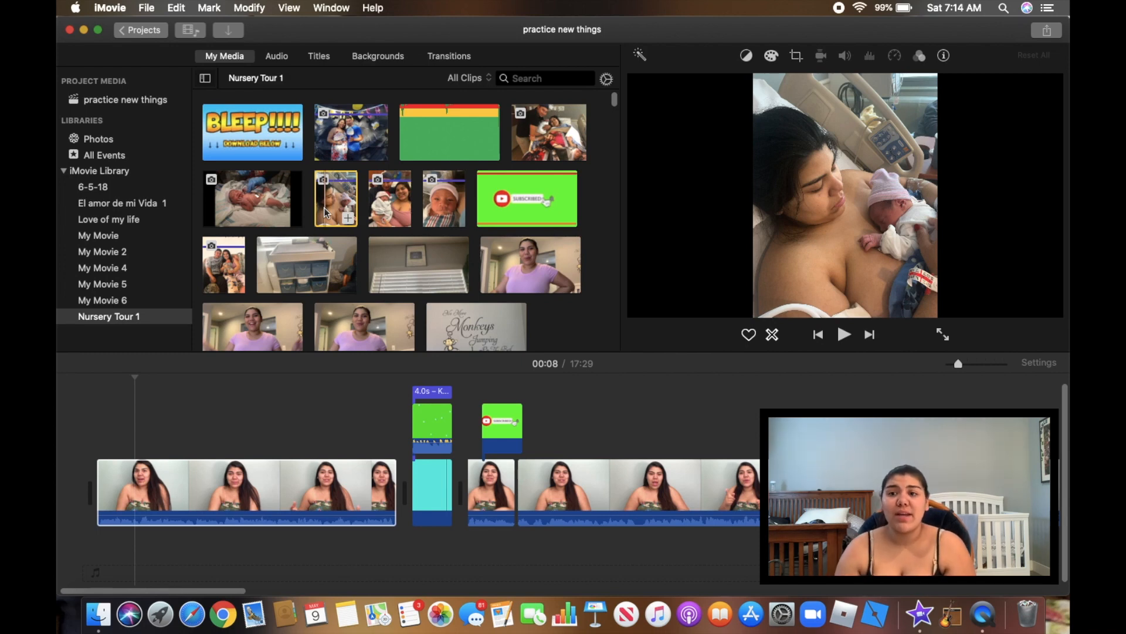
{"action": "left_click_drag", "start_coordinate": [306, 224], "coordinate": [149, 430]}
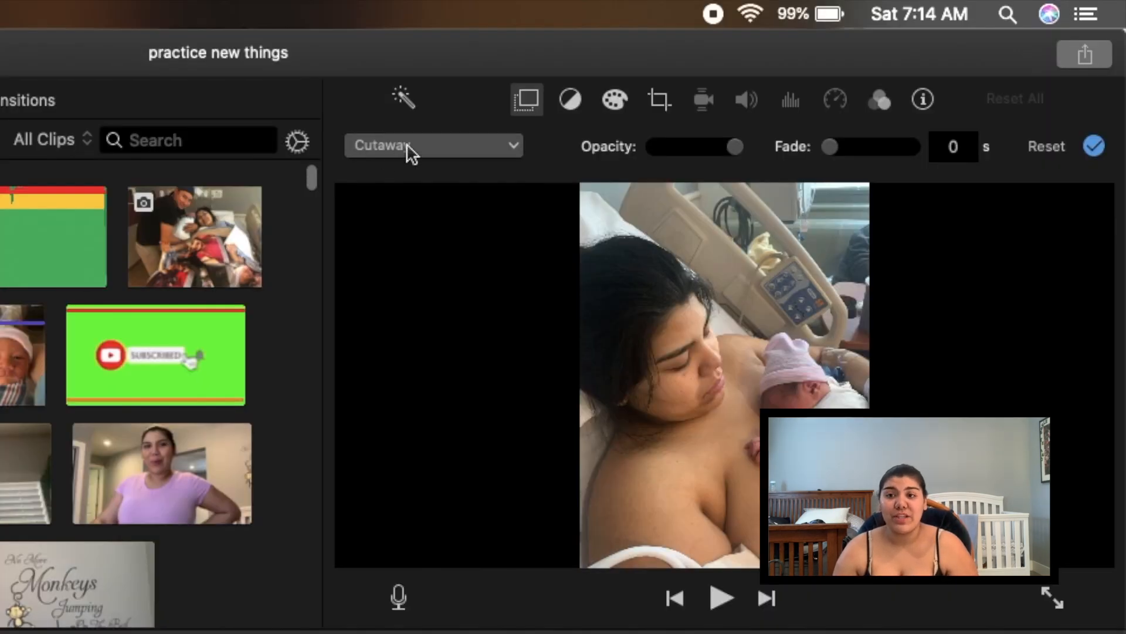
{"action": "left_click", "coordinate": [400, 144]}
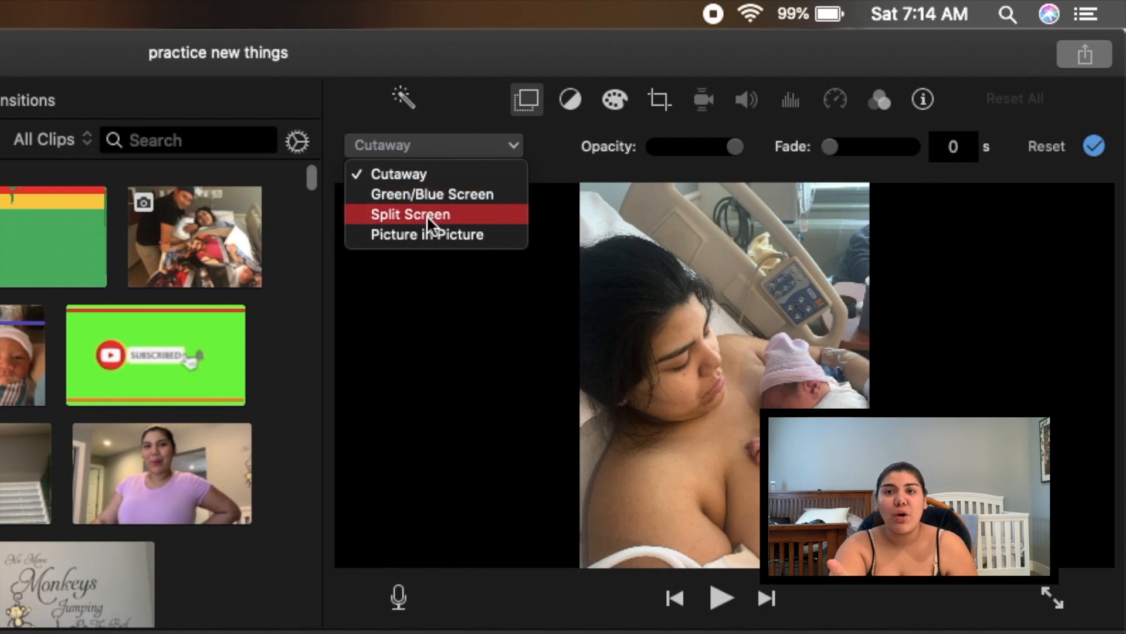
{"action": "left_click", "coordinate": [429, 233]}
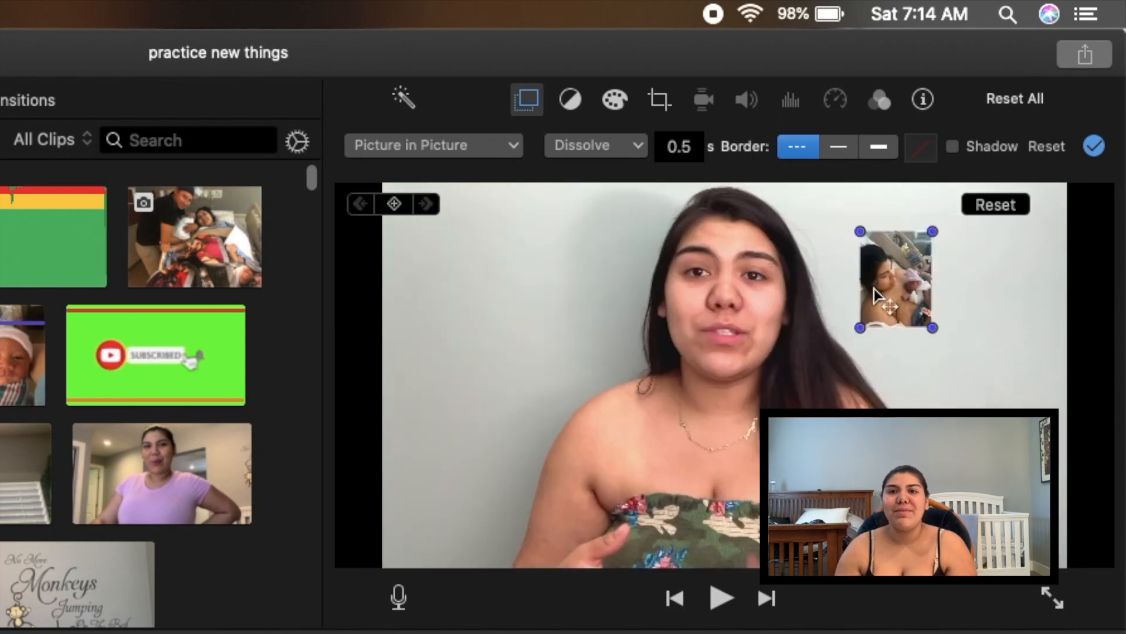
{"action": "left_click_drag", "start_coordinate": [931, 326], "coordinate": [1061, 481]}
{"action": "left_click_drag", "start_coordinate": [993, 387], "coordinate": [996, 350]}
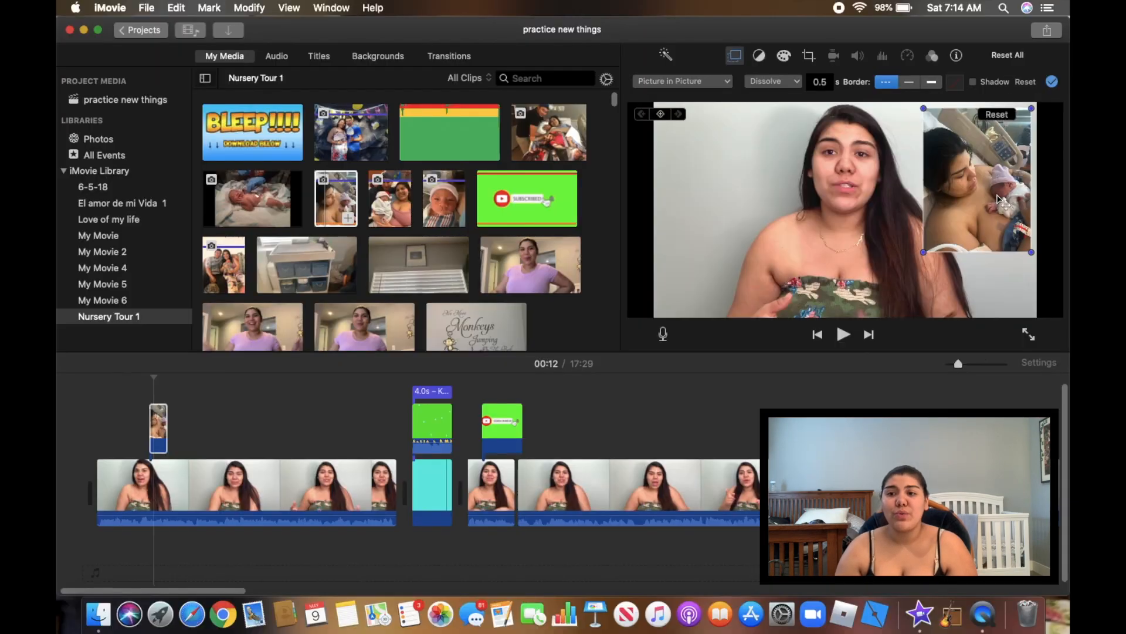
Preview the inset, pause at 00:13 and bring up the newborn clip's overlay styles
{"action": "left_click", "coordinate": [145, 488]}
{"action": "key", "text": "space"}
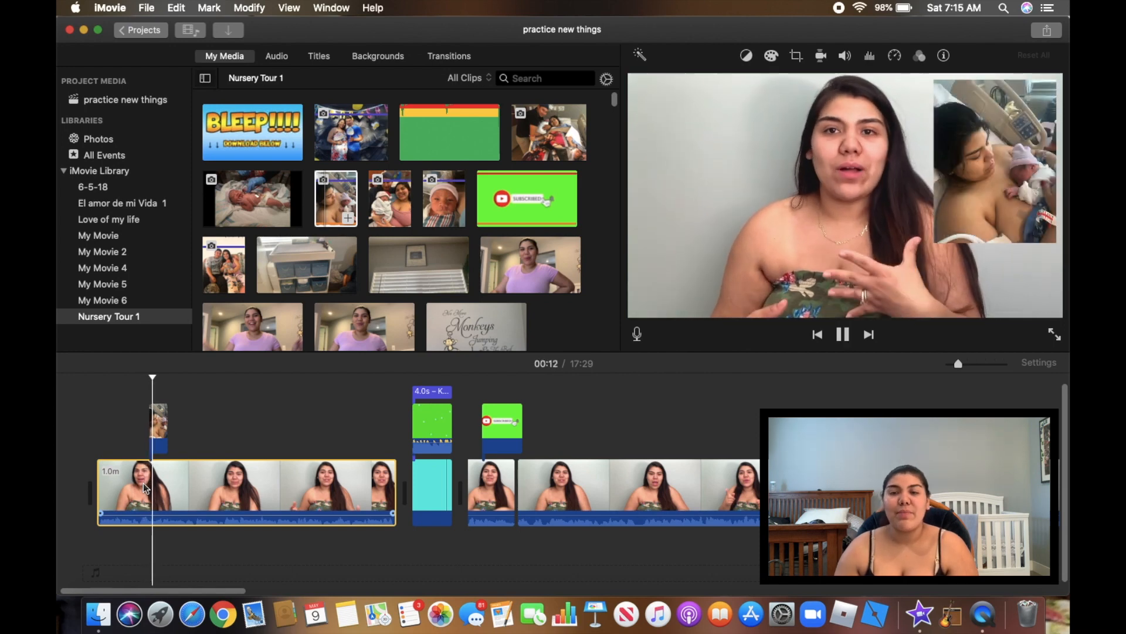
{"action": "key", "text": "space"}
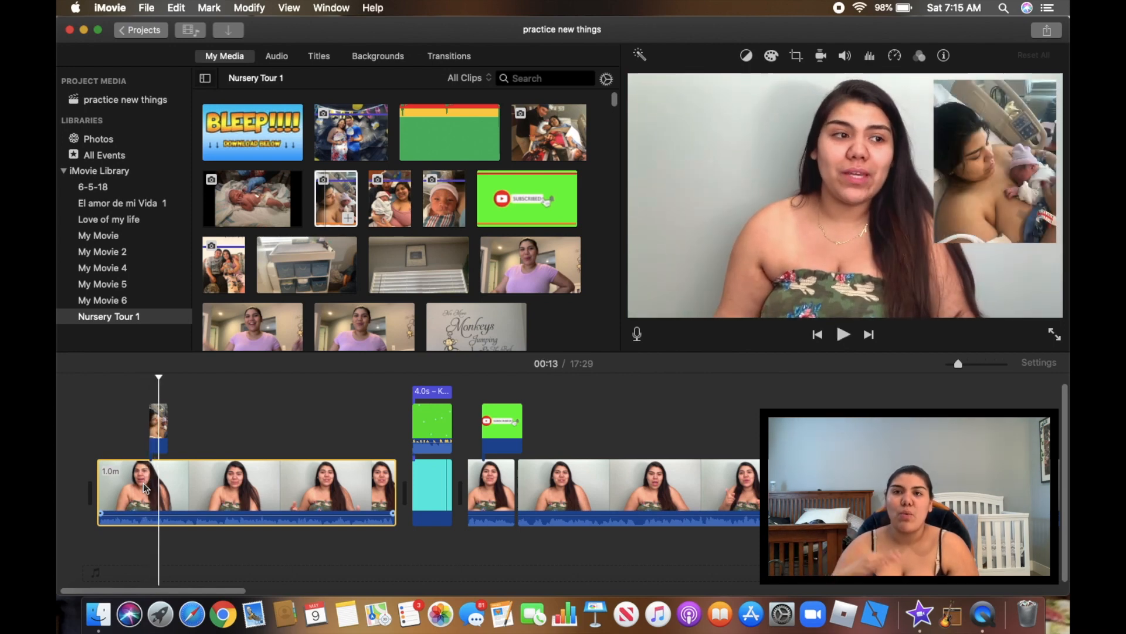
{"action": "left_click", "coordinate": [162, 427]}
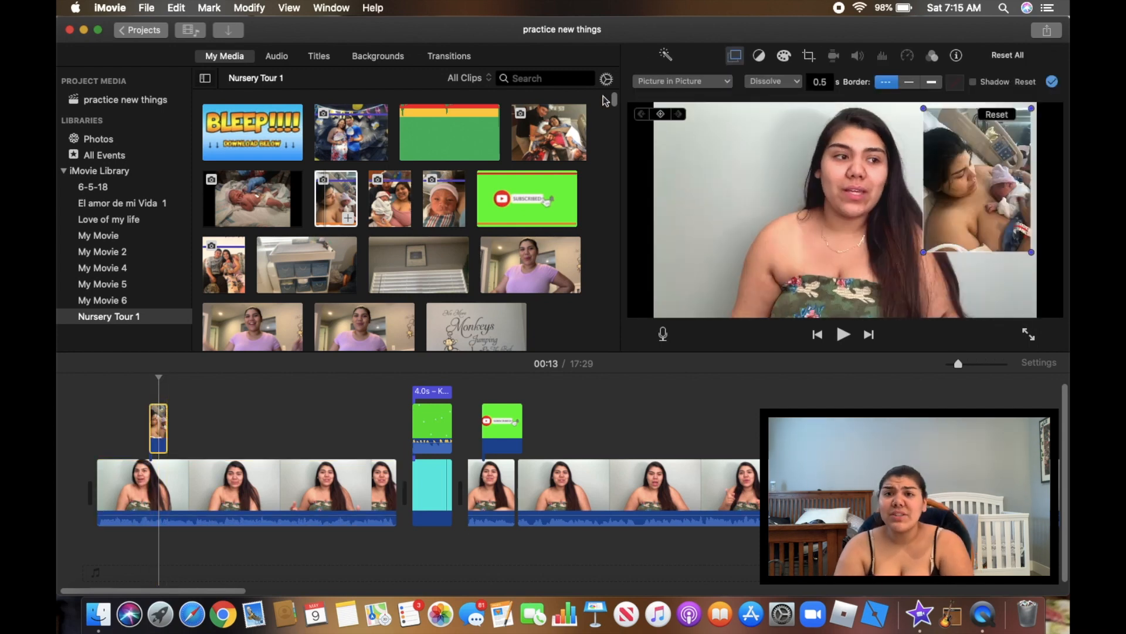
{"action": "left_click", "coordinate": [656, 88]}
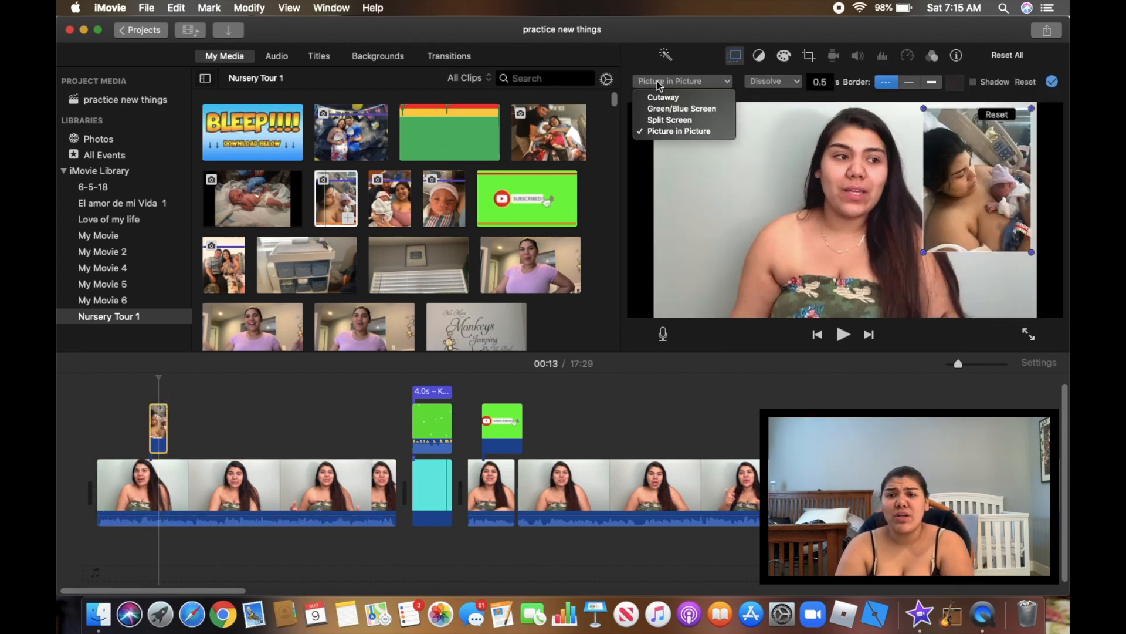
Switch the newborn photo overlay to Split Screen and preview it beside the talking clip
{"action": "left_click", "coordinate": [675, 122]}
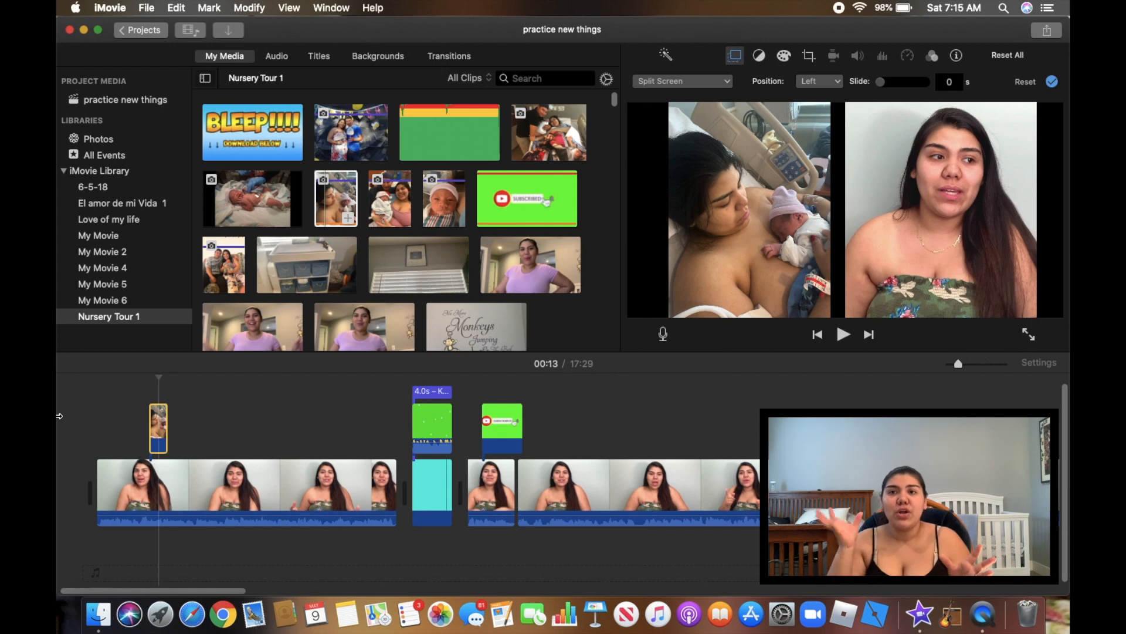
{"action": "left_click", "coordinate": [140, 486]}
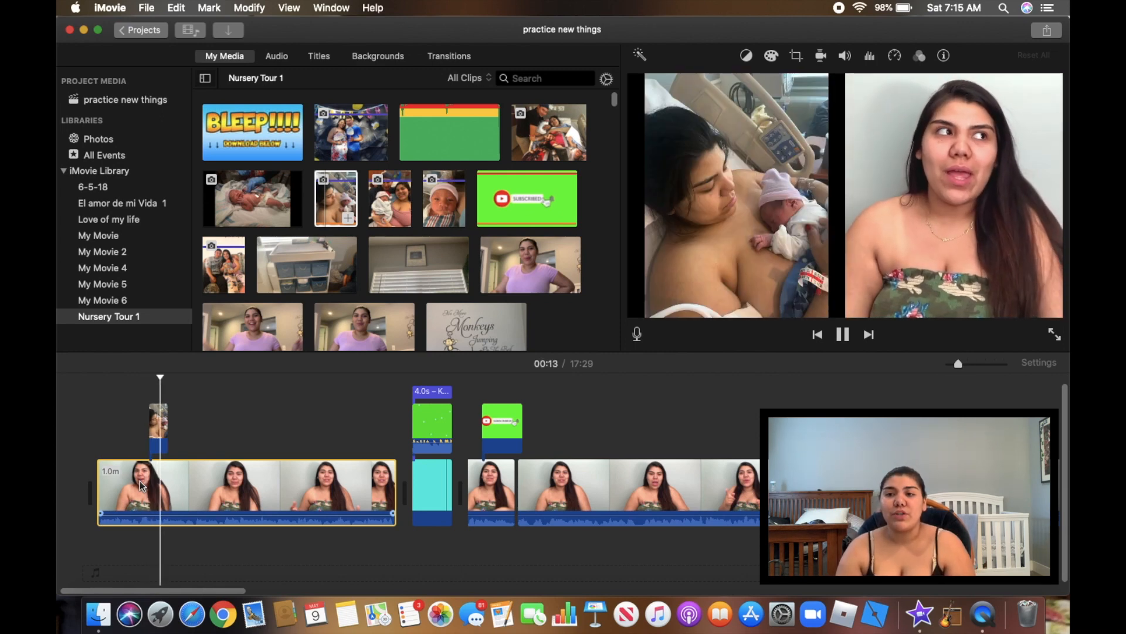
{"action": "key", "text": "space"}
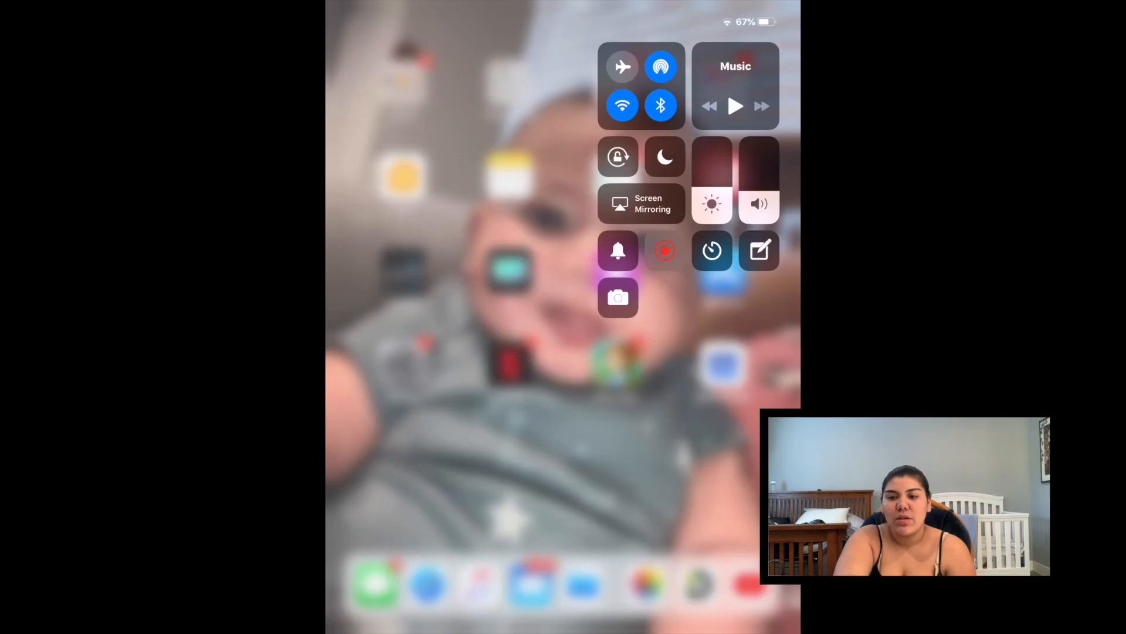
{"action": "left_click", "coordinate": [563, 410]}
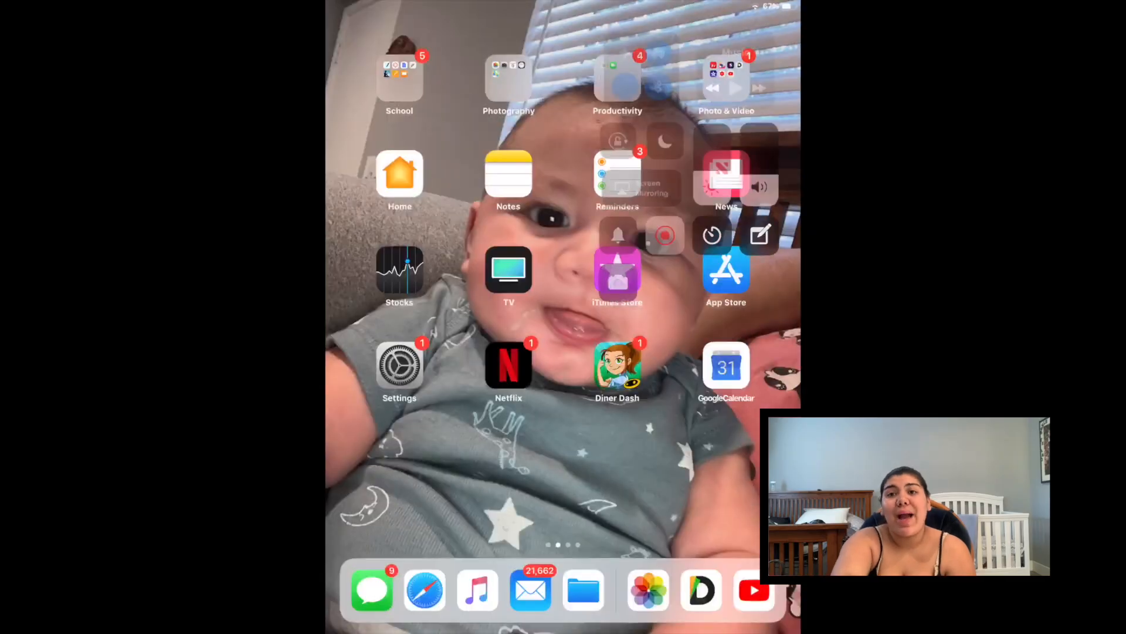
{"action": "left_click", "coordinate": [509, 174]}
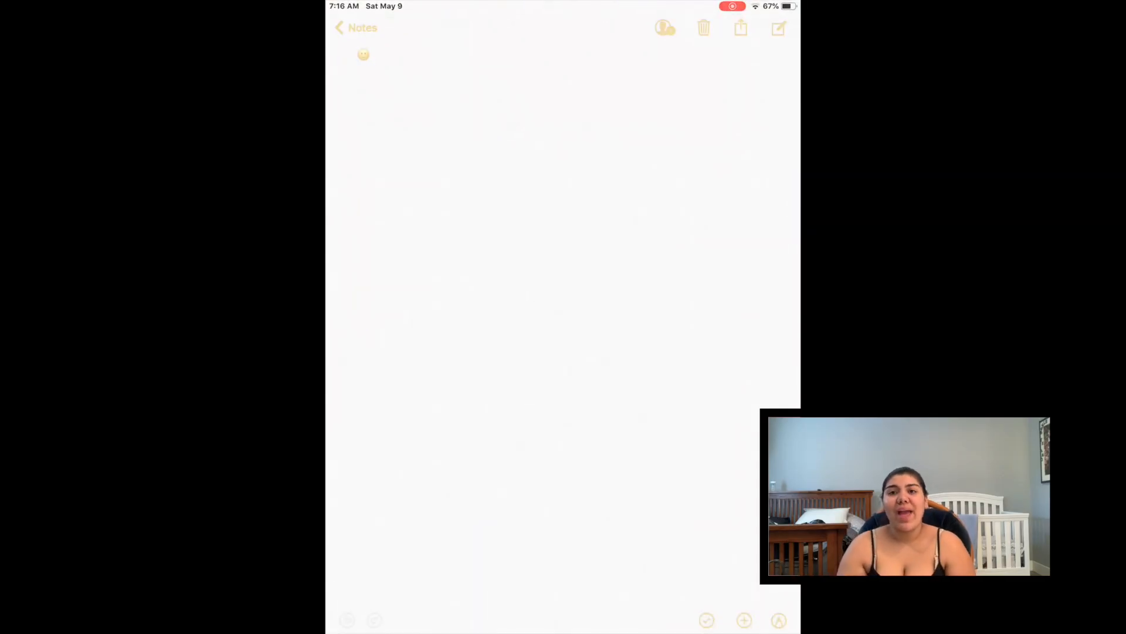
Delete the note's old emoji and insert the 😘 kissing-face emoji
{"action": "left_click", "coordinate": [557, 246]}
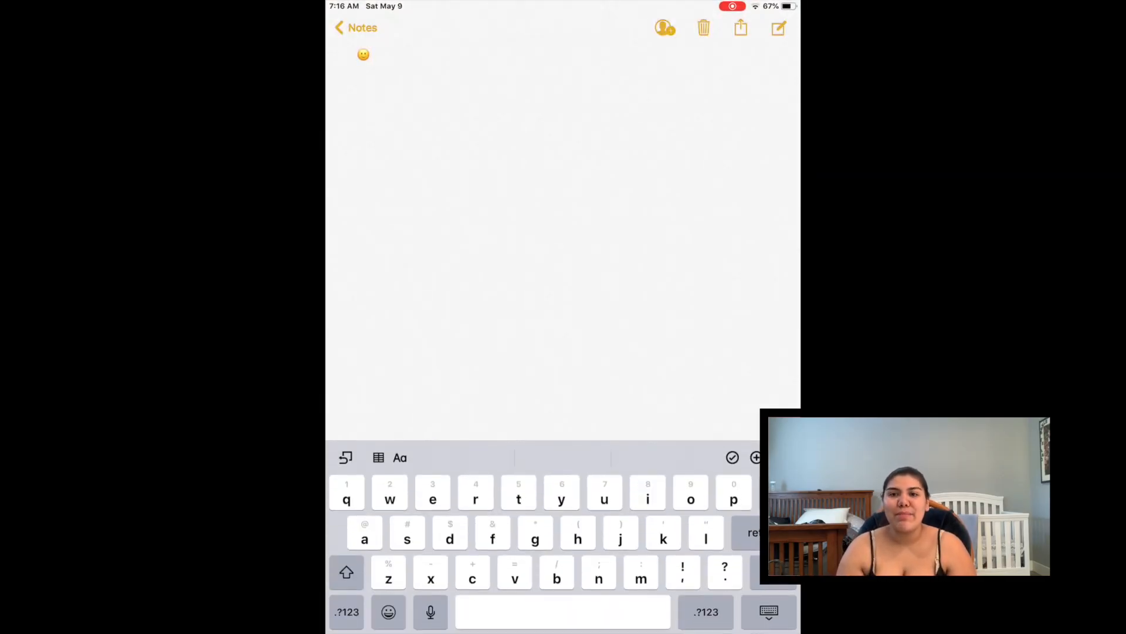
{"action": "key", "text": "BackSpace"}
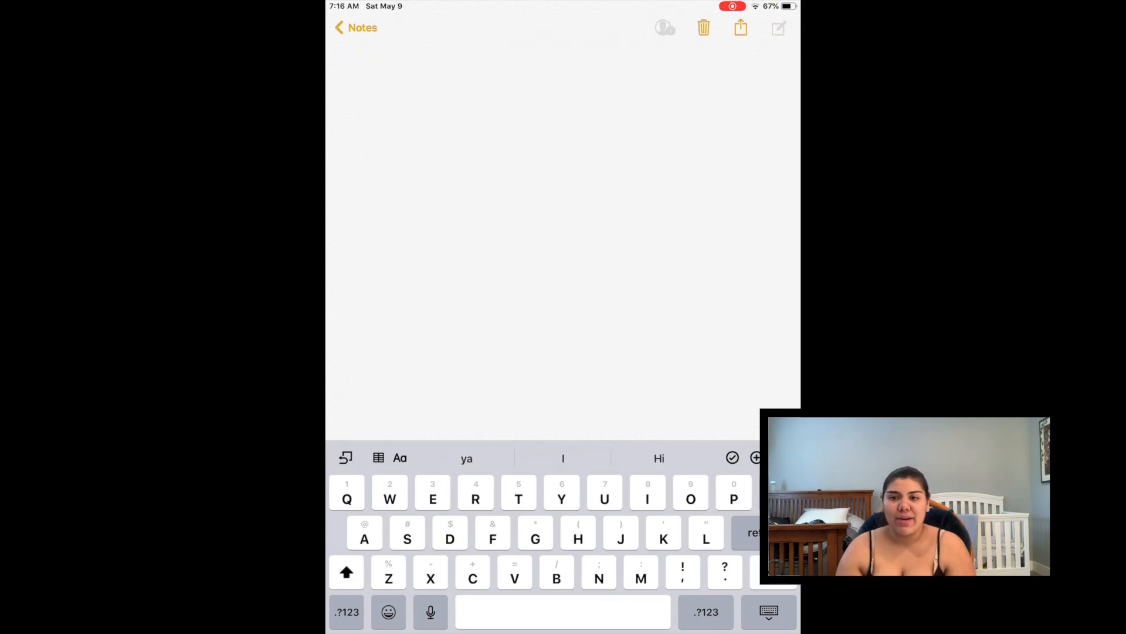
{"action": "left_click", "coordinate": [389, 612]}
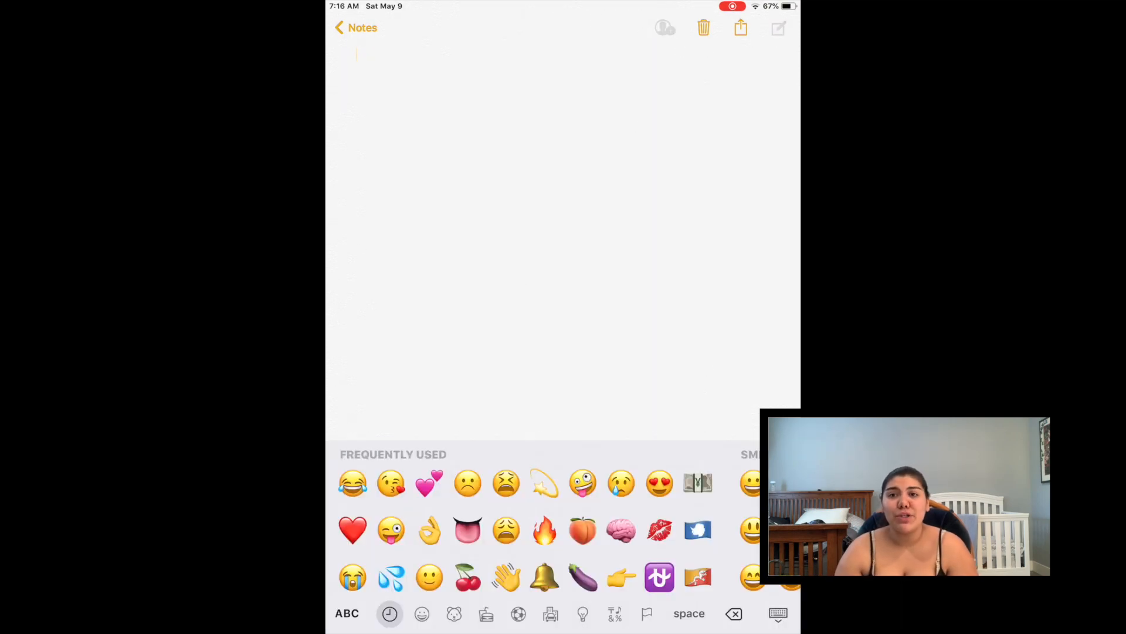
{"action": "type", "text": "😘"}
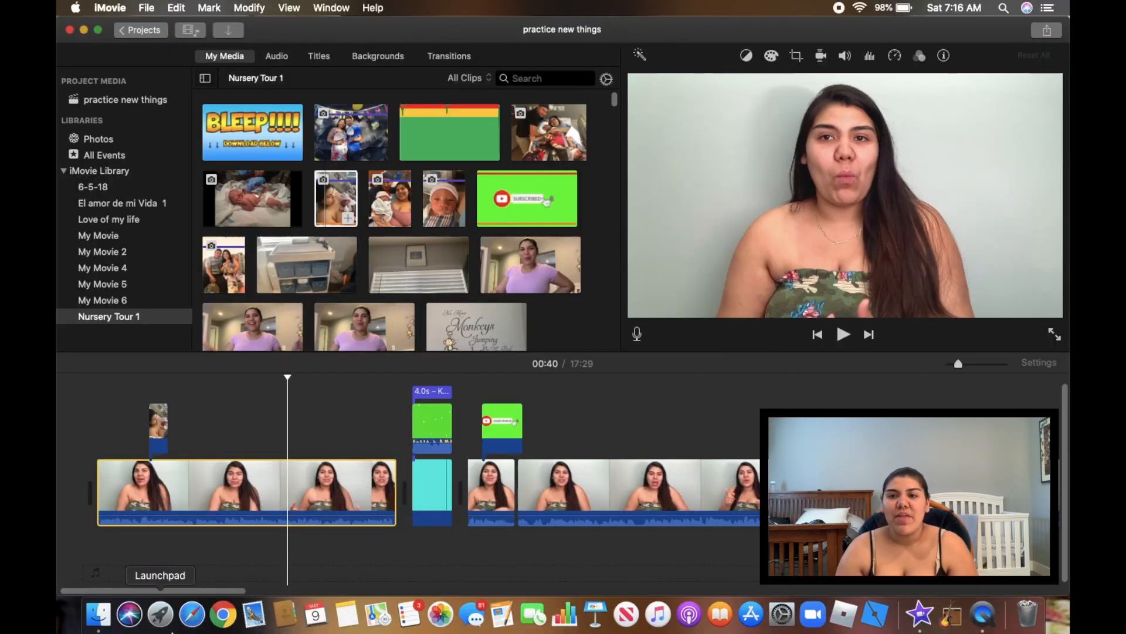
Open the synced note with the kissing-face emoji in Notes, then minimize Notes to return to iMovie
{"action": "left_click", "coordinate": [347, 614]}
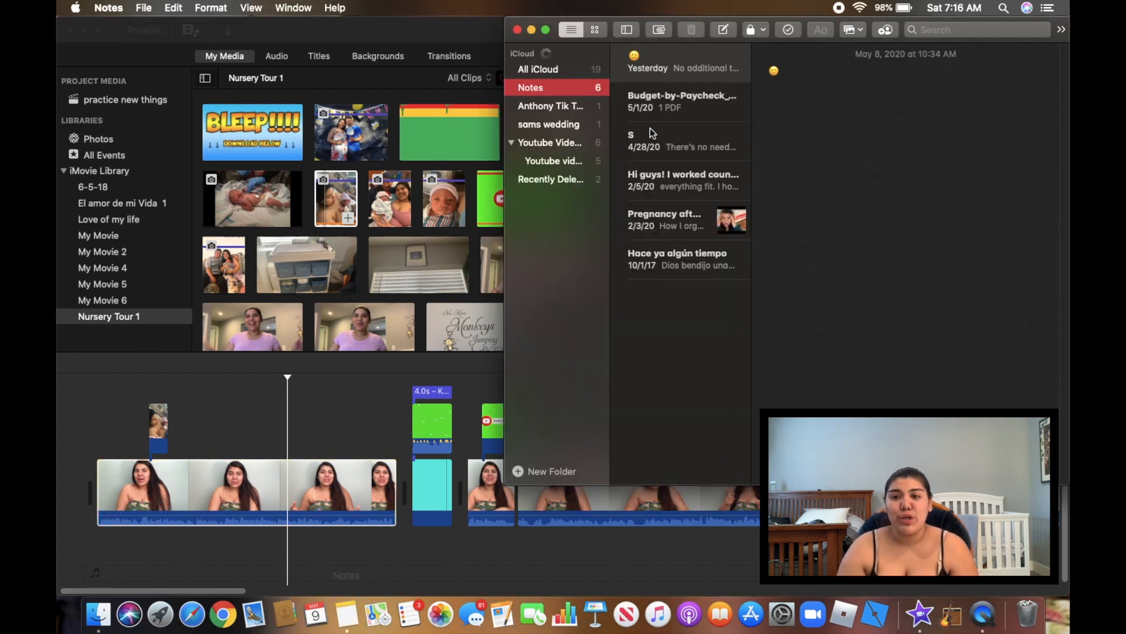
{"action": "left_click", "coordinate": [783, 76]}
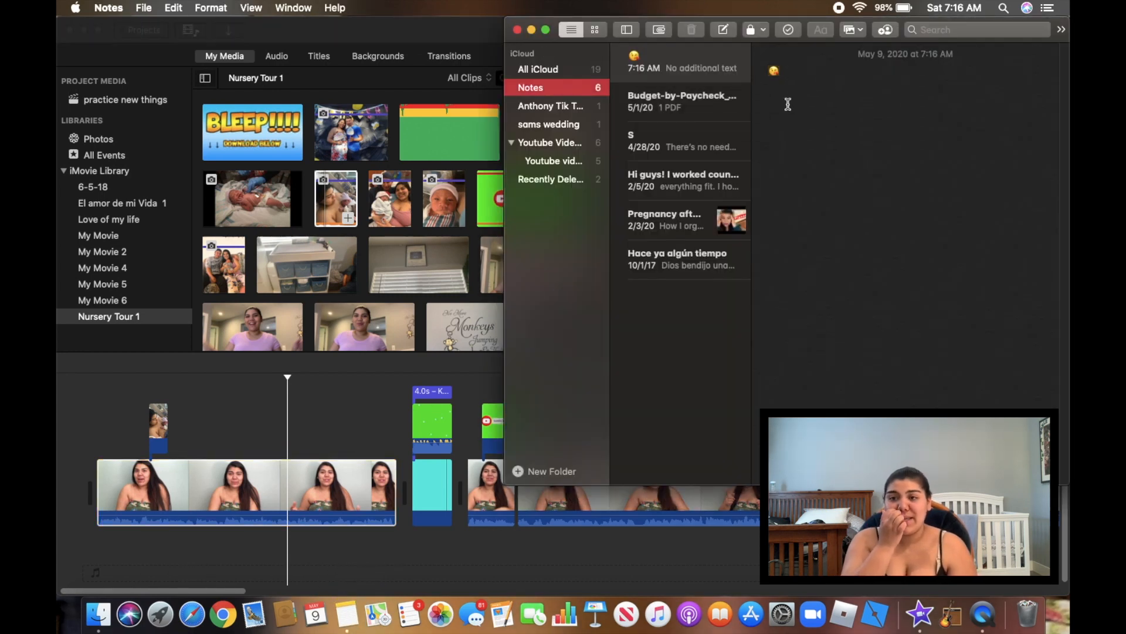
{"action": "left_click", "coordinate": [786, 72]}
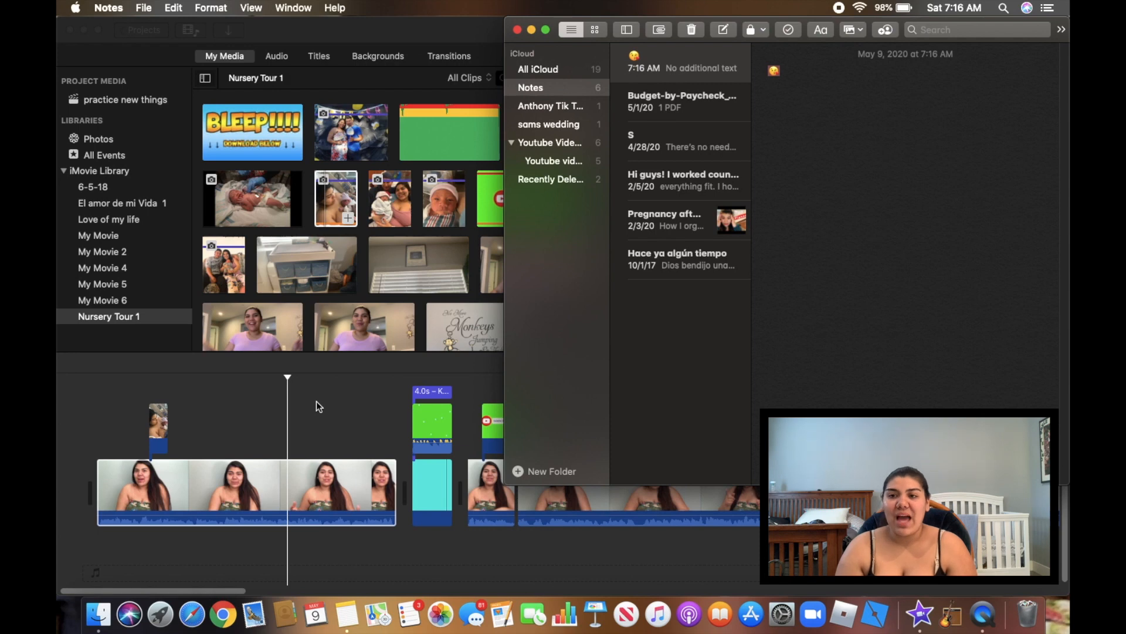
{"action": "left_click", "coordinate": [531, 30]}
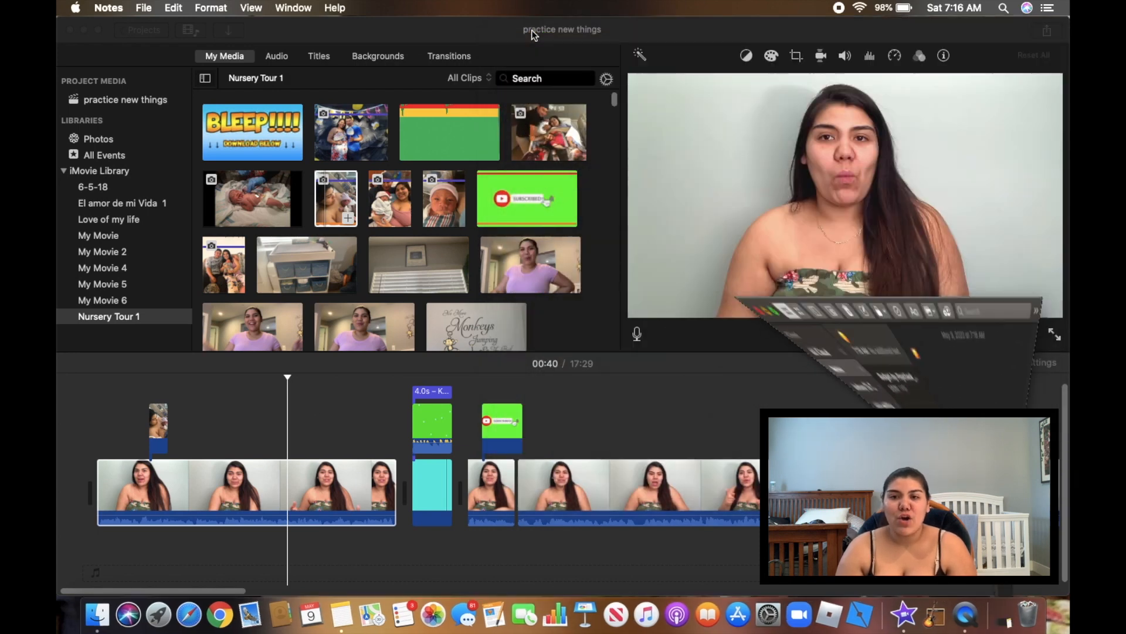
{"action": "left_click", "coordinate": [321, 61]}
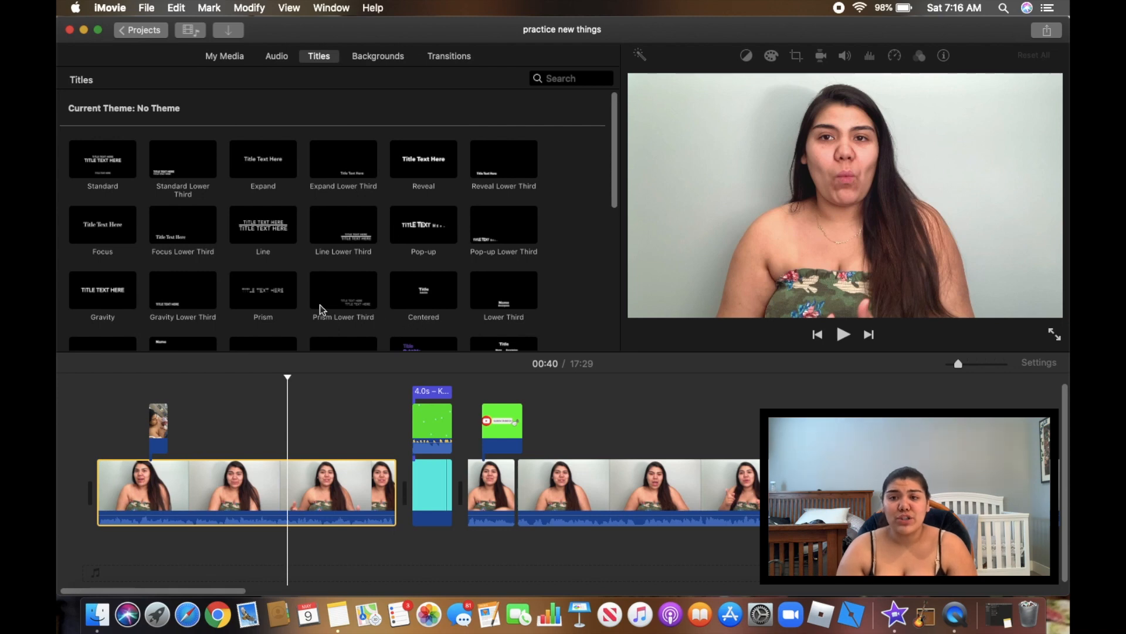
Add an Upper title with placeholder 'Name' over the first presenter clip near 00:42
{"action": "scroll", "coordinate": [321, 308], "scroll_direction": "down", "scroll_amount": 3}
{"action": "scroll", "coordinate": [320, 305], "scroll_direction": "down", "scroll_amount": 5}
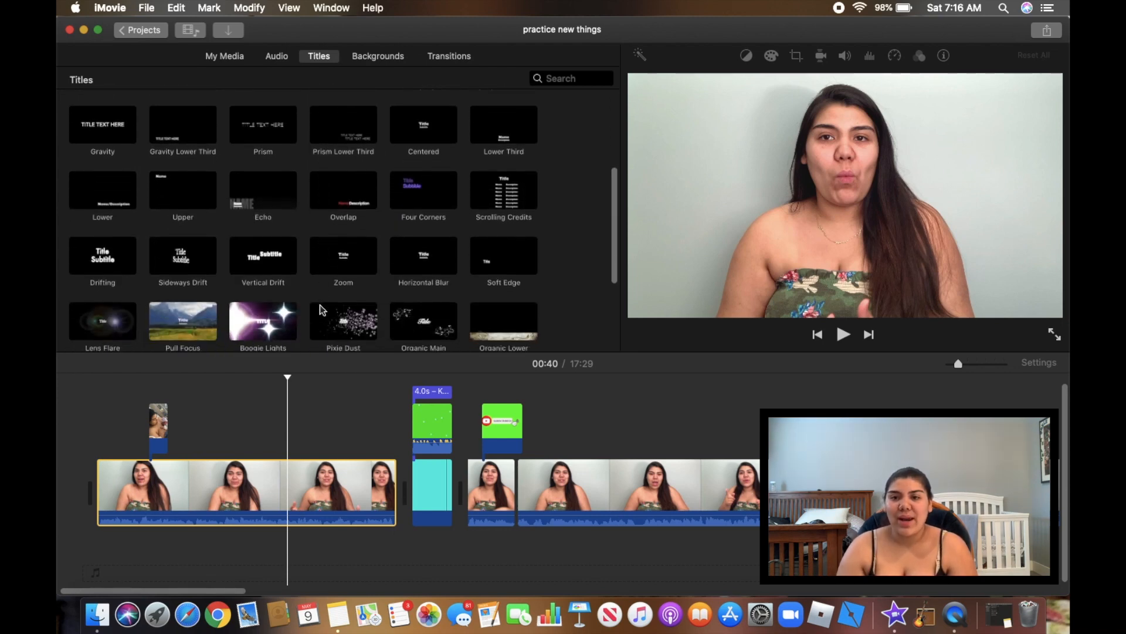
{"action": "scroll", "coordinate": [319, 304], "scroll_direction": "down", "scroll_amount": 1}
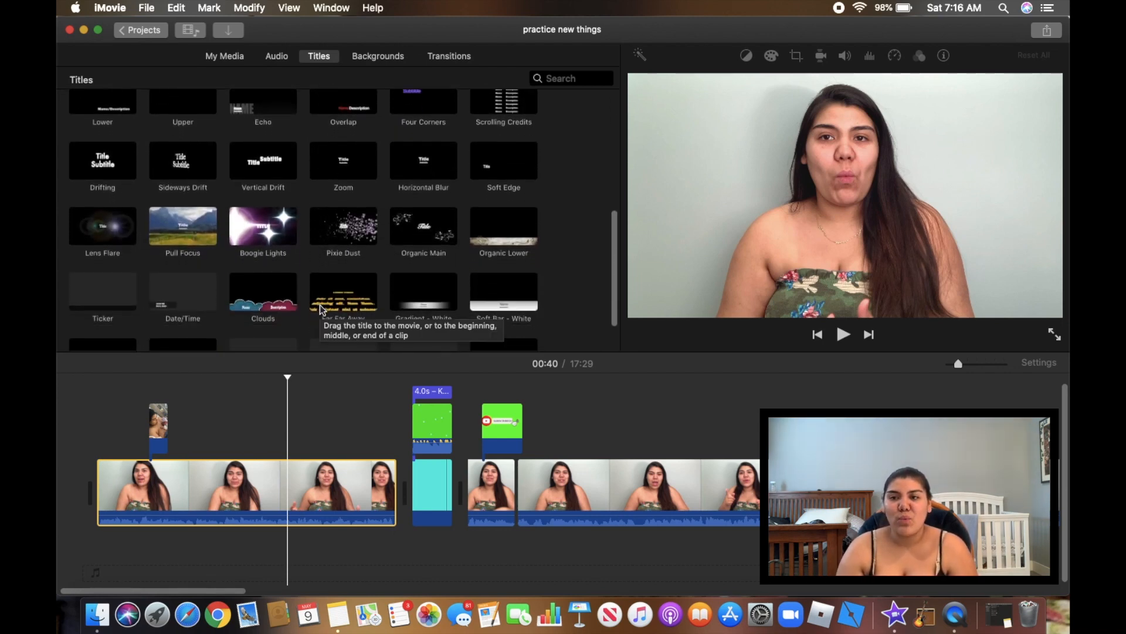
{"action": "scroll", "coordinate": [319, 304], "scroll_direction": "up", "scroll_amount": 7}
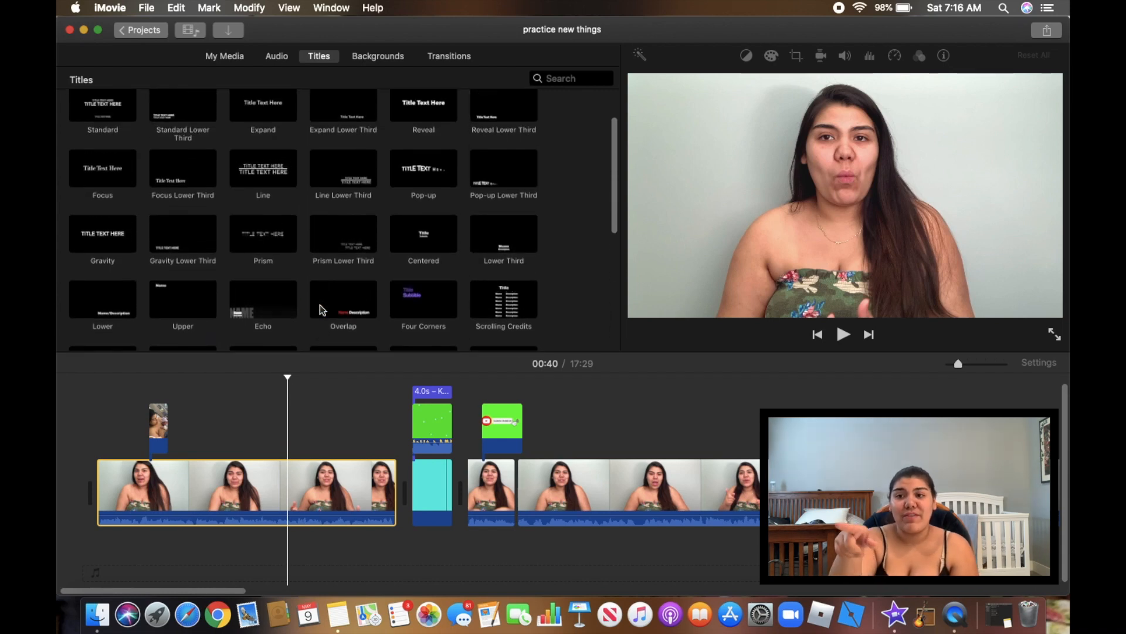
{"action": "double_click", "coordinate": [181, 290]}
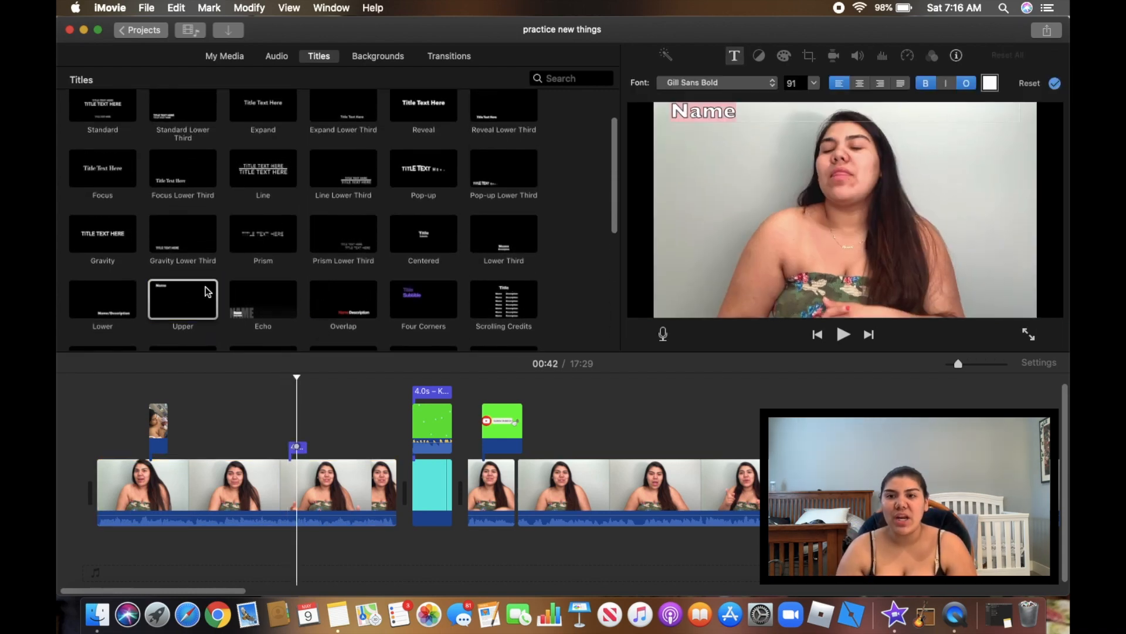
Replace the title's 'Name' text with the kissing-face emoji in the Apple Color Emoji font
{"action": "key", "text": "BackSpace"}
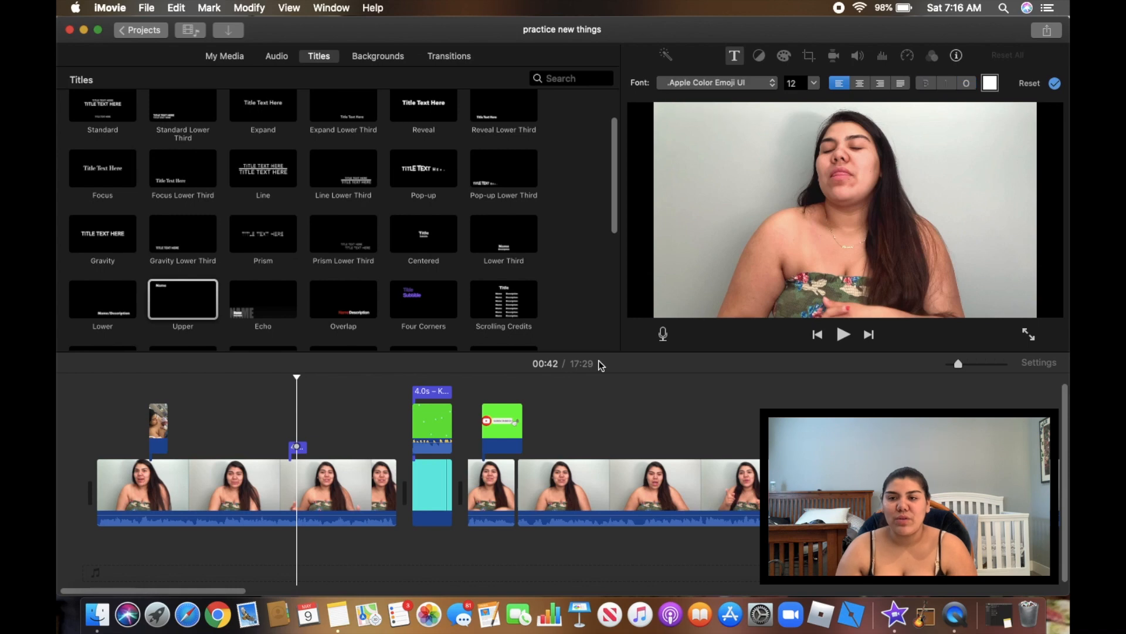
{"action": "left_click", "coordinate": [753, 88]}
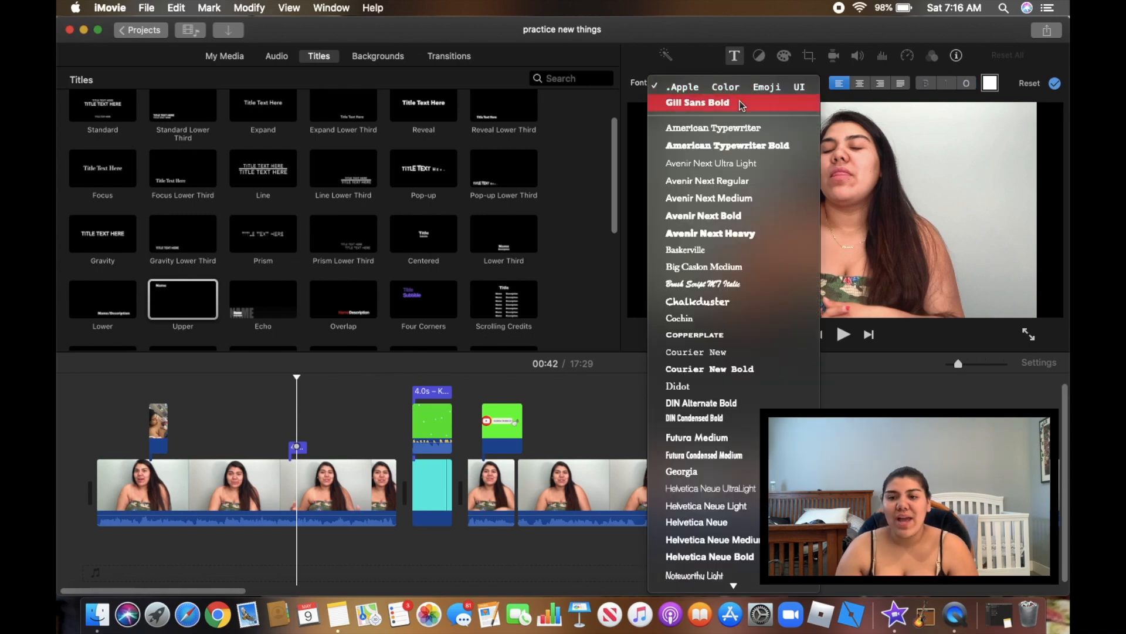
{"action": "left_click", "coordinate": [733, 130]}
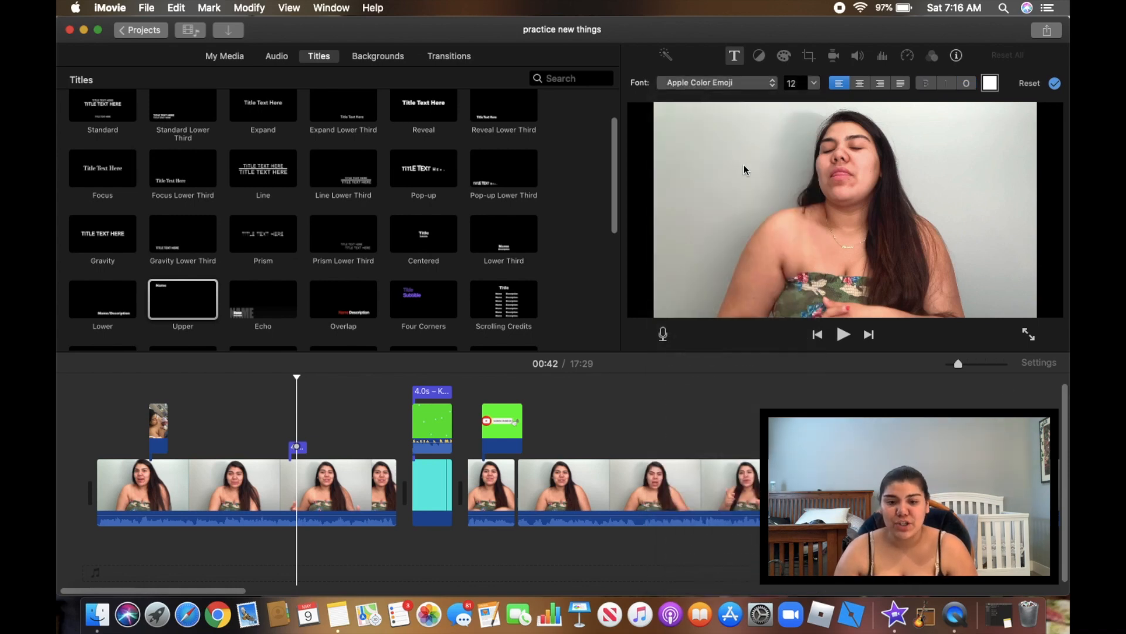
{"action": "left_click", "coordinate": [297, 449]}
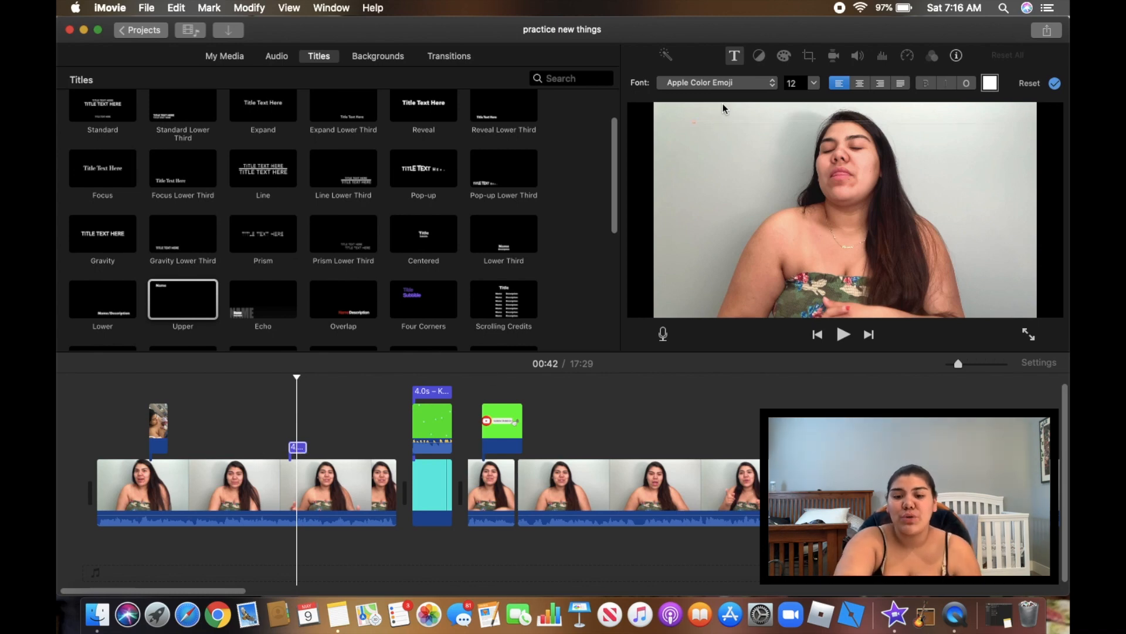
Enlarge the emoji title to size 124 and preview it in the viewer
{"action": "left_click", "coordinate": [814, 82]}
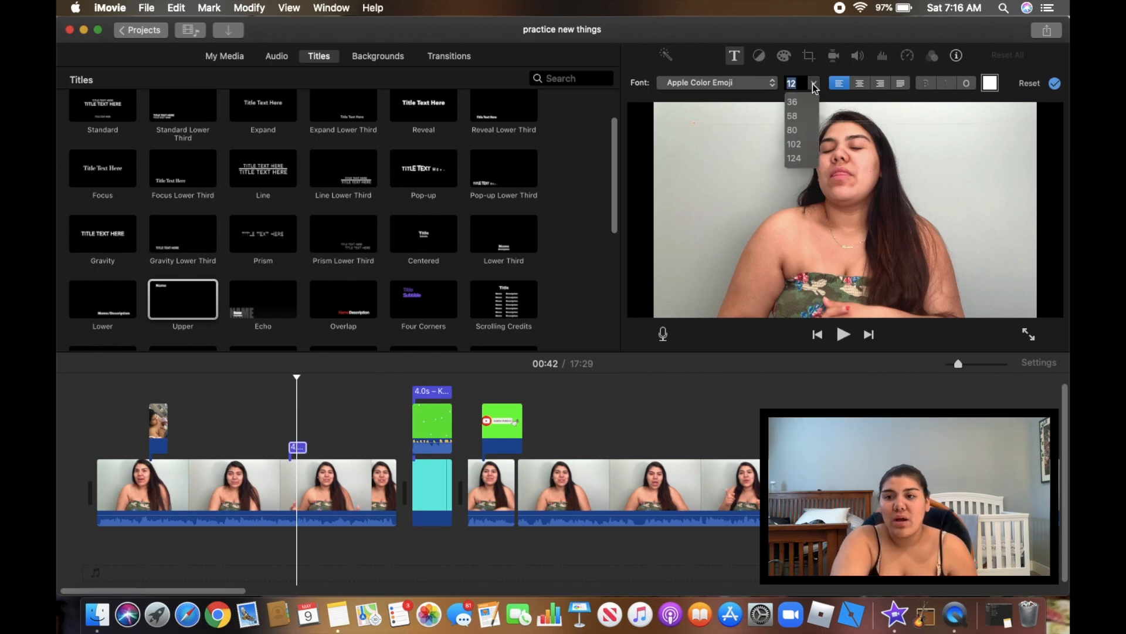
{"action": "left_click", "coordinate": [795, 158]}
{"action": "left_click", "coordinate": [737, 122]}
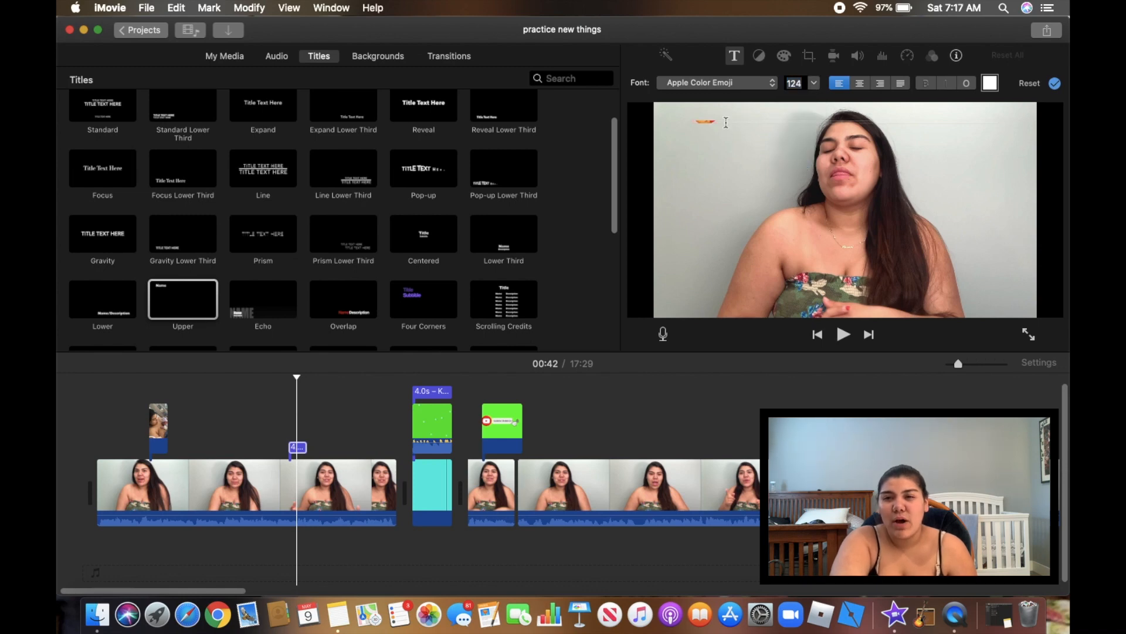
{"action": "left_click", "coordinate": [1055, 83]}
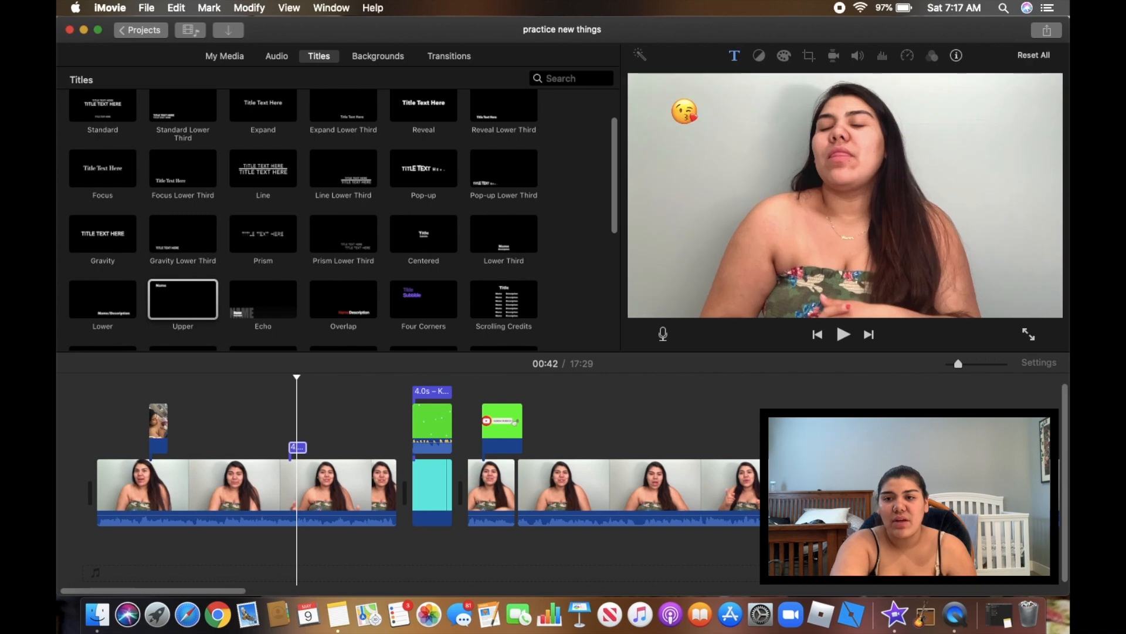
{"action": "left_click", "coordinate": [298, 448]}
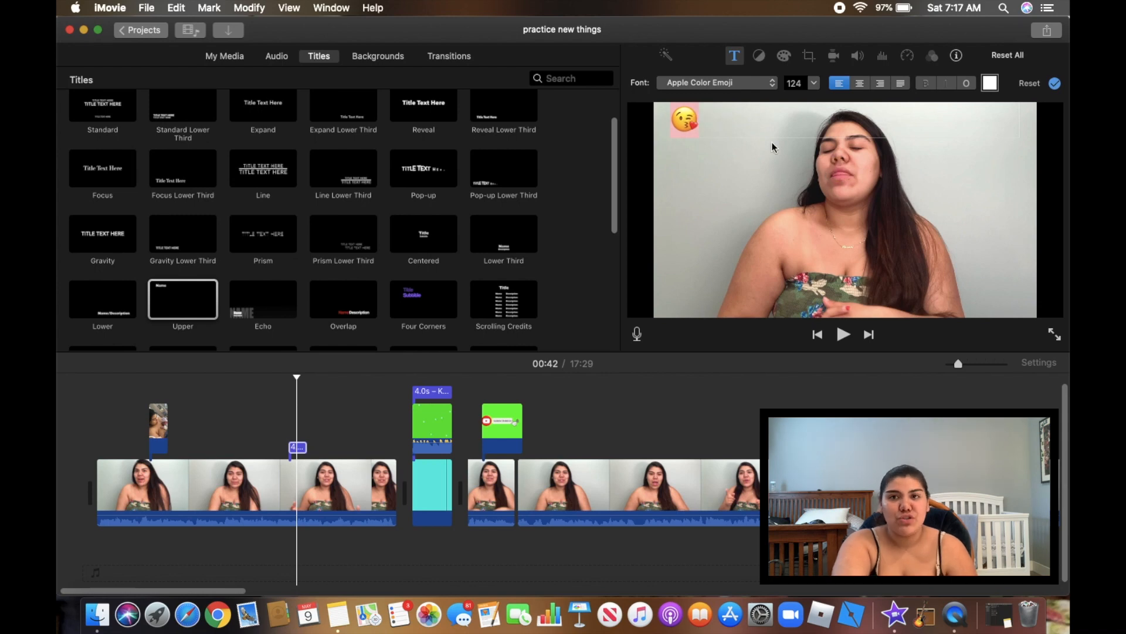
{"action": "left_click", "coordinate": [803, 84]}
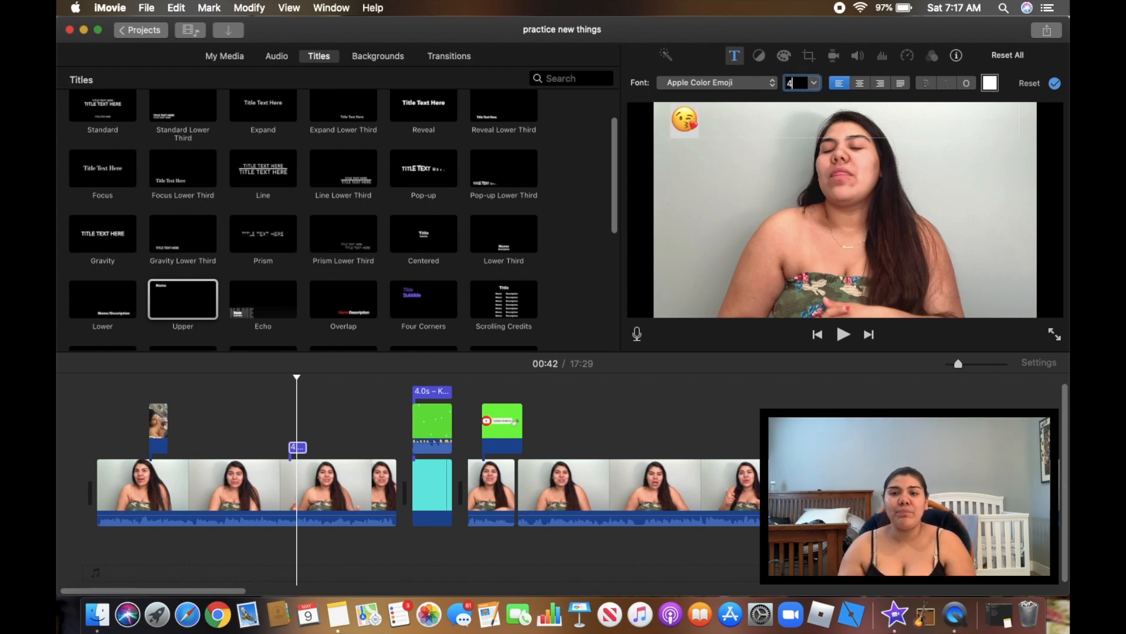
Set the emoji title to size 400 and move it over the woman's face, deleting the leading spaces
{"action": "key", "text": "Return"}
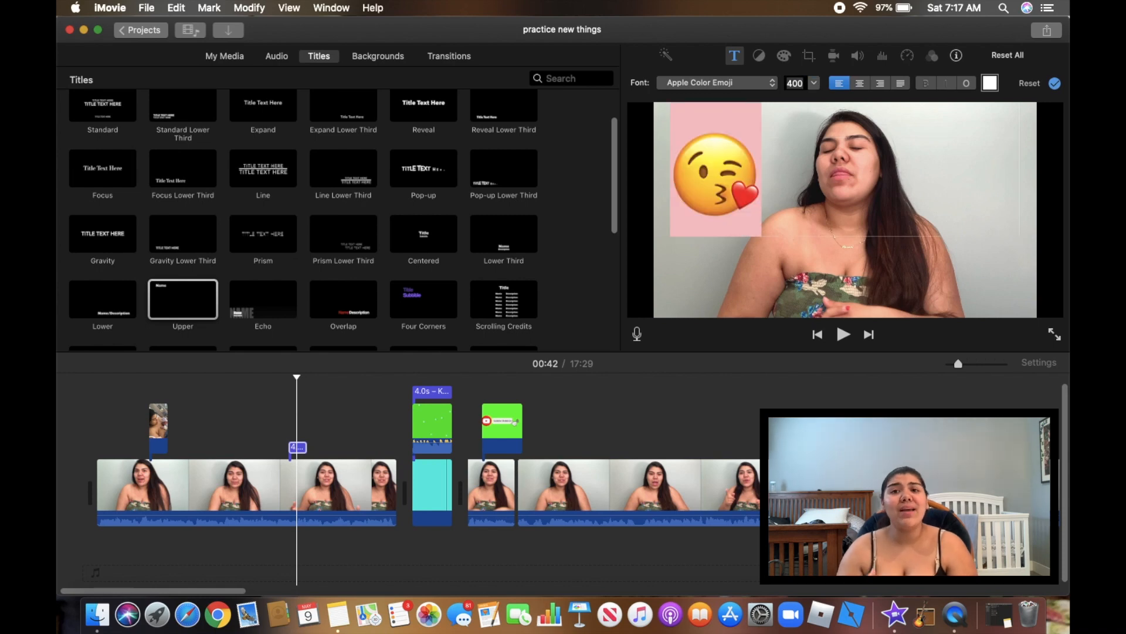
{"action": "left_click", "coordinate": [667, 193]}
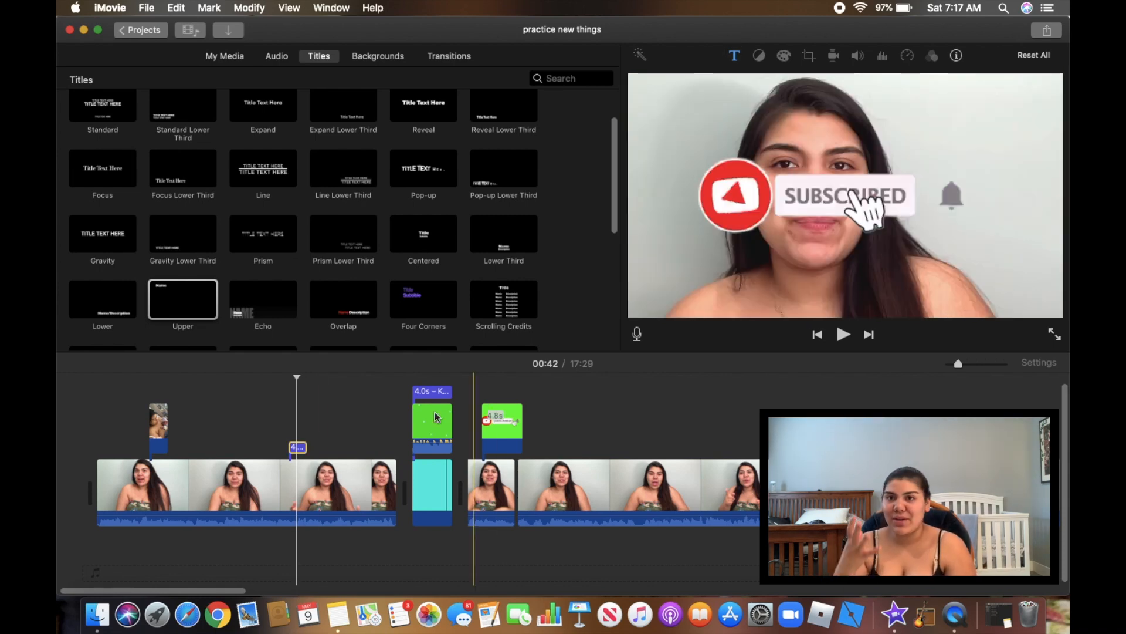
{"action": "left_click", "coordinate": [297, 447]}
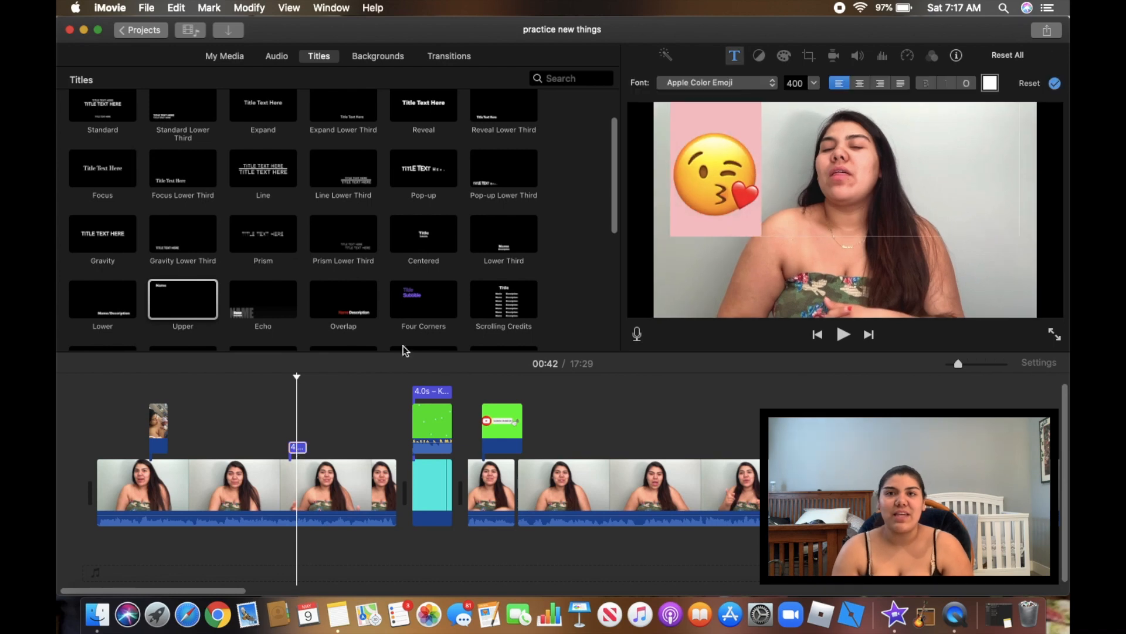
{"action": "left_click_drag", "start_coordinate": [675, 181], "coordinate": [858, 181]}
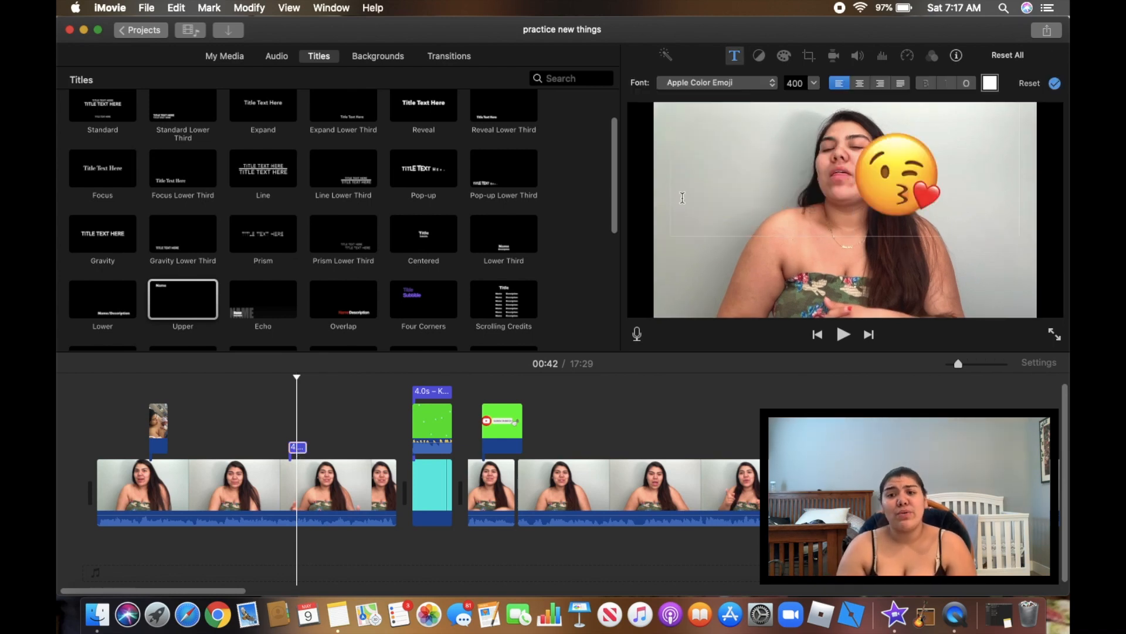
{"action": "key", "text": "BackSpace"}
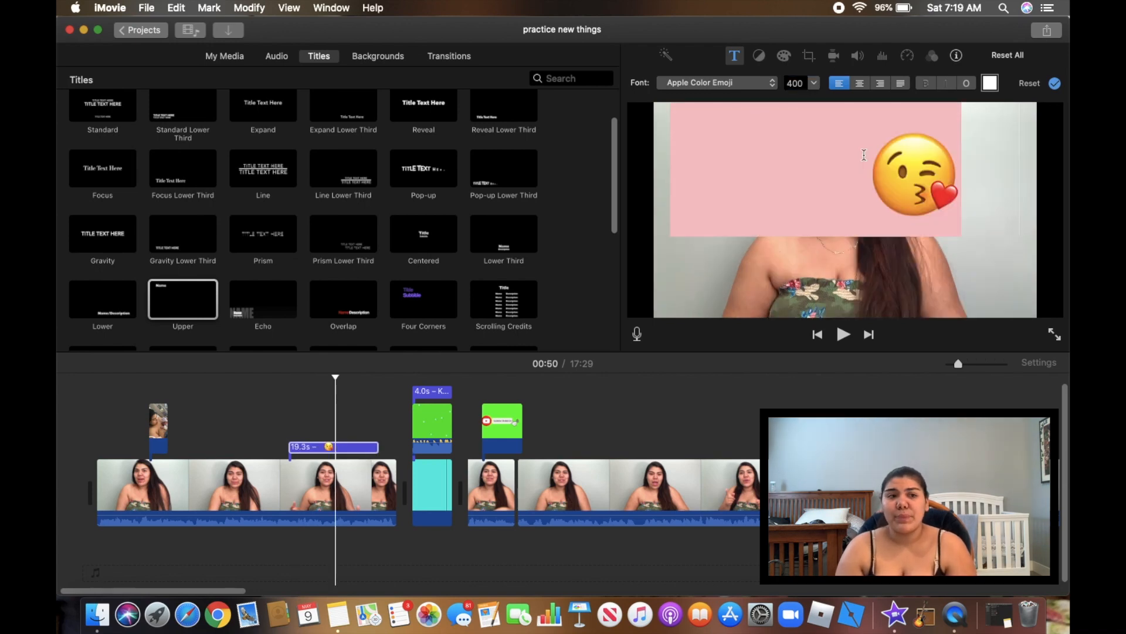
{"action": "key", "text": "BackSpace"}
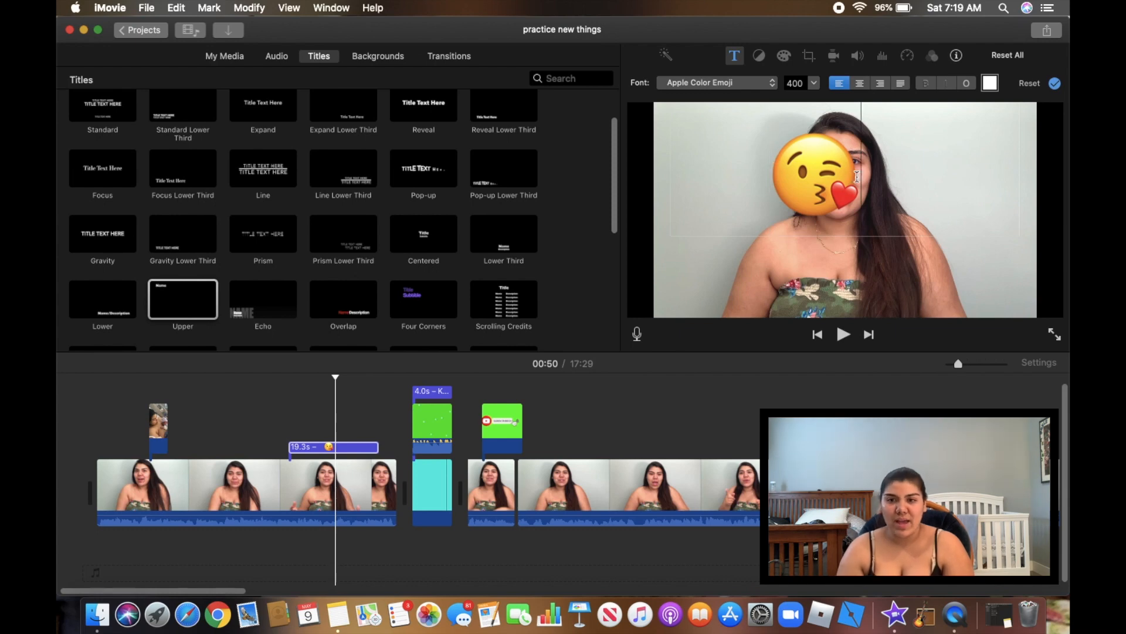
Step the emoji's font size through 440, 450 and 460 up to 480 so it hides the face
{"action": "left_click", "coordinate": [804, 83]}
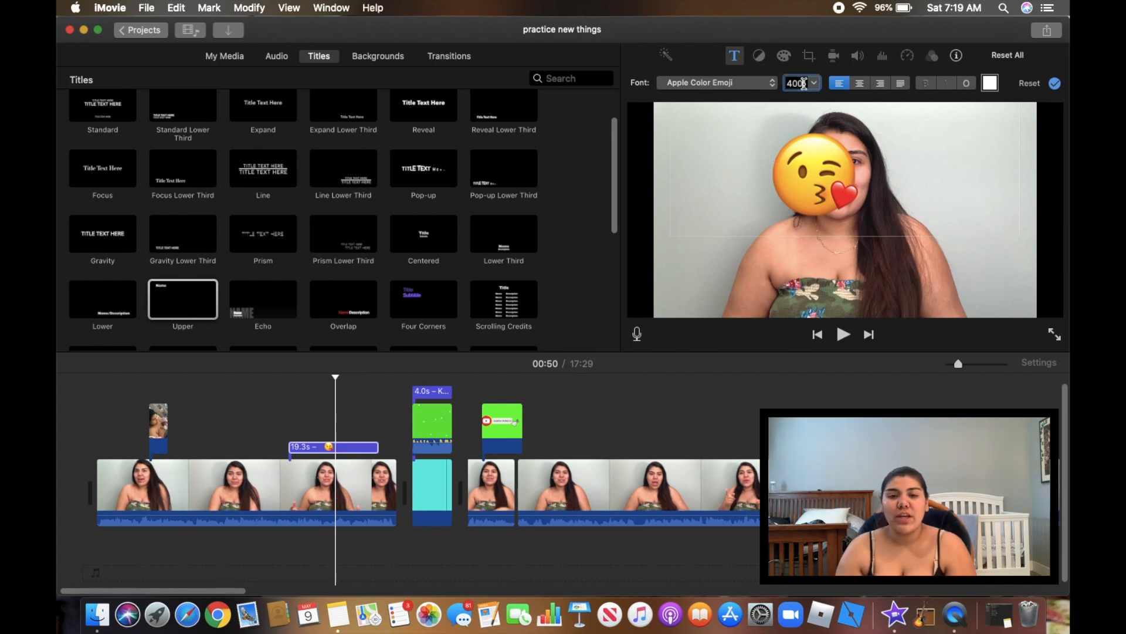
{"action": "key", "text": "Return"}
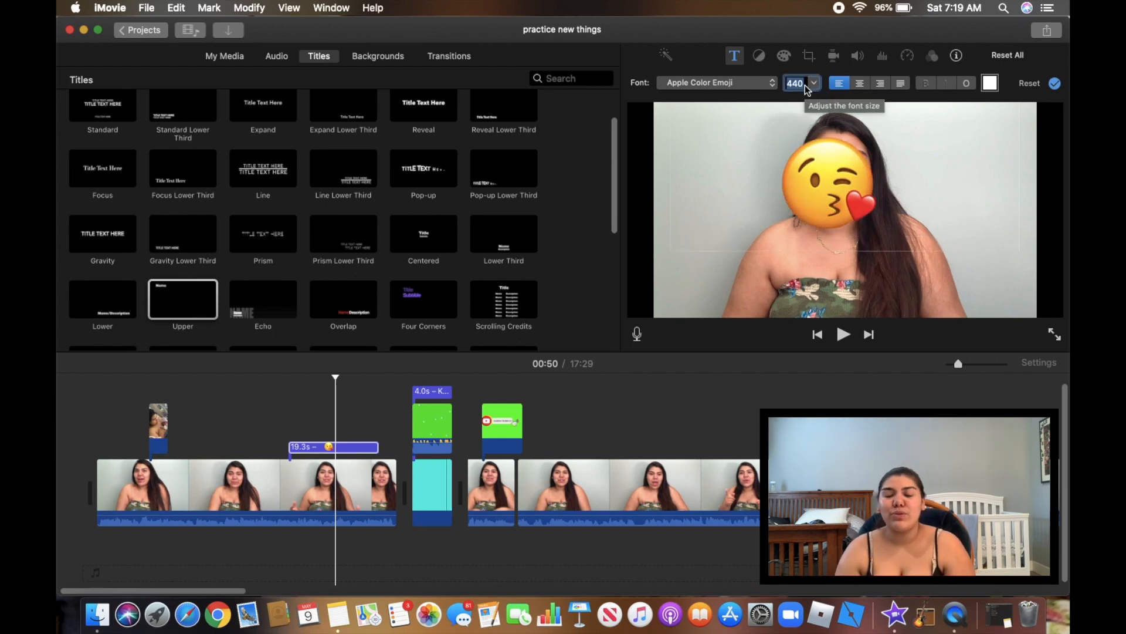
{"action": "type", "text": "45"}
{"action": "key", "text": "Return"}
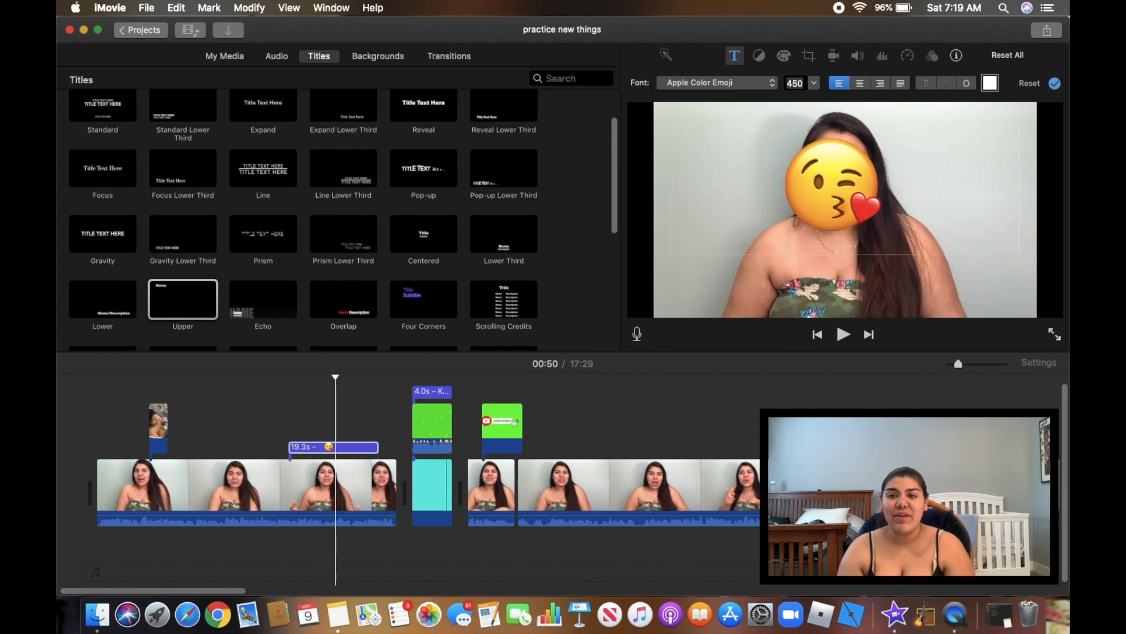
{"action": "double_click", "coordinate": [804, 85]}
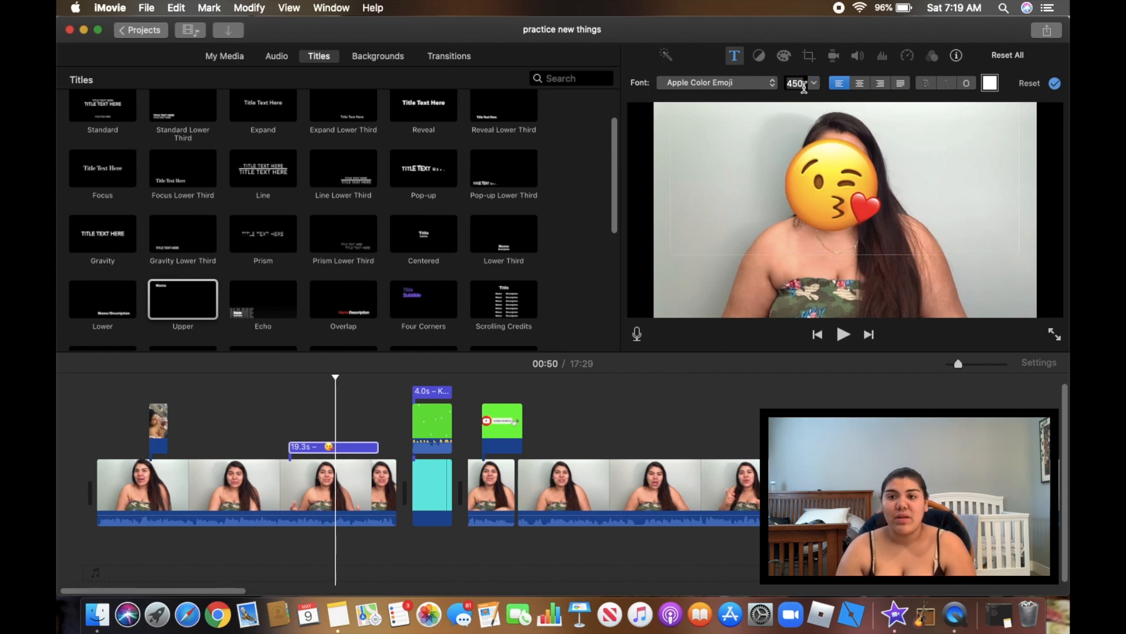
{"action": "type", "text": "460"}
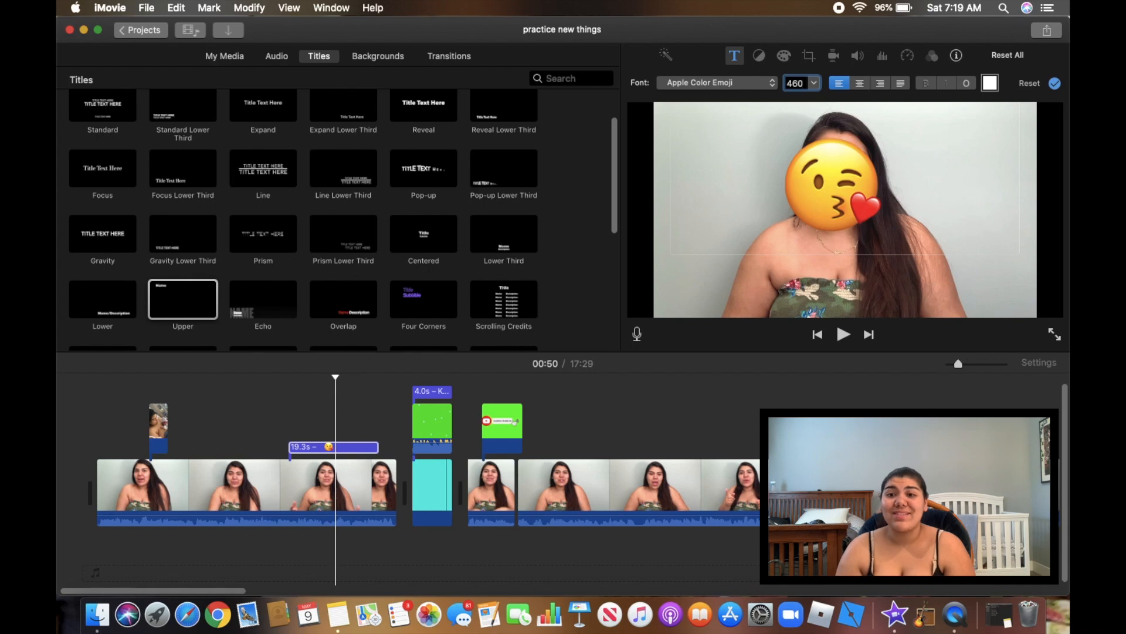
{"action": "key", "text": "Return"}
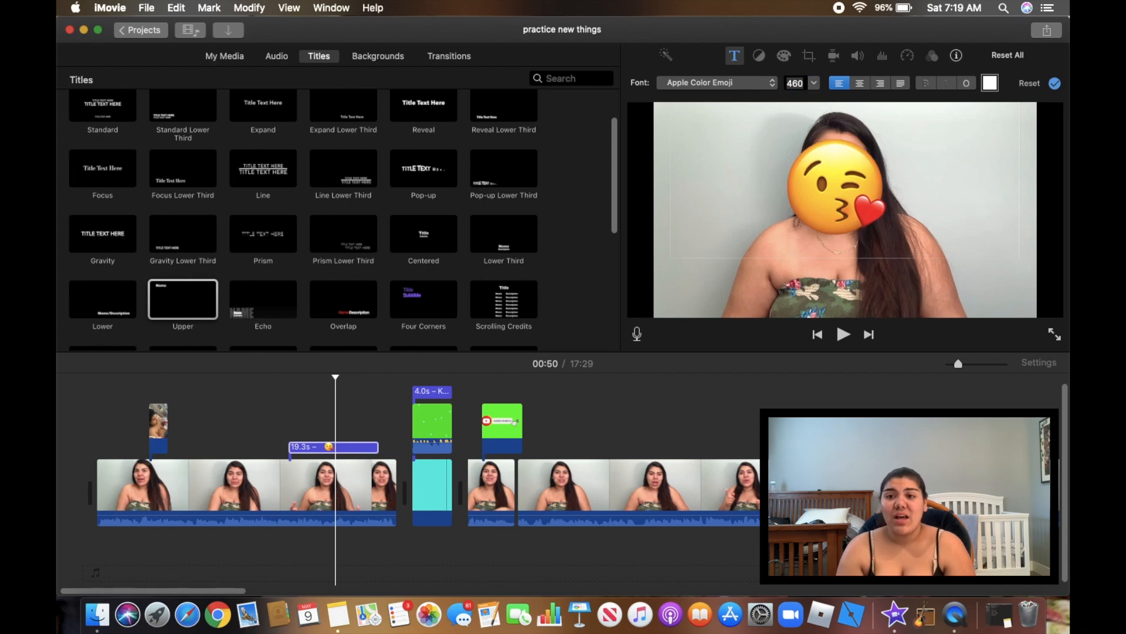
{"action": "double_click", "coordinate": [802, 85]}
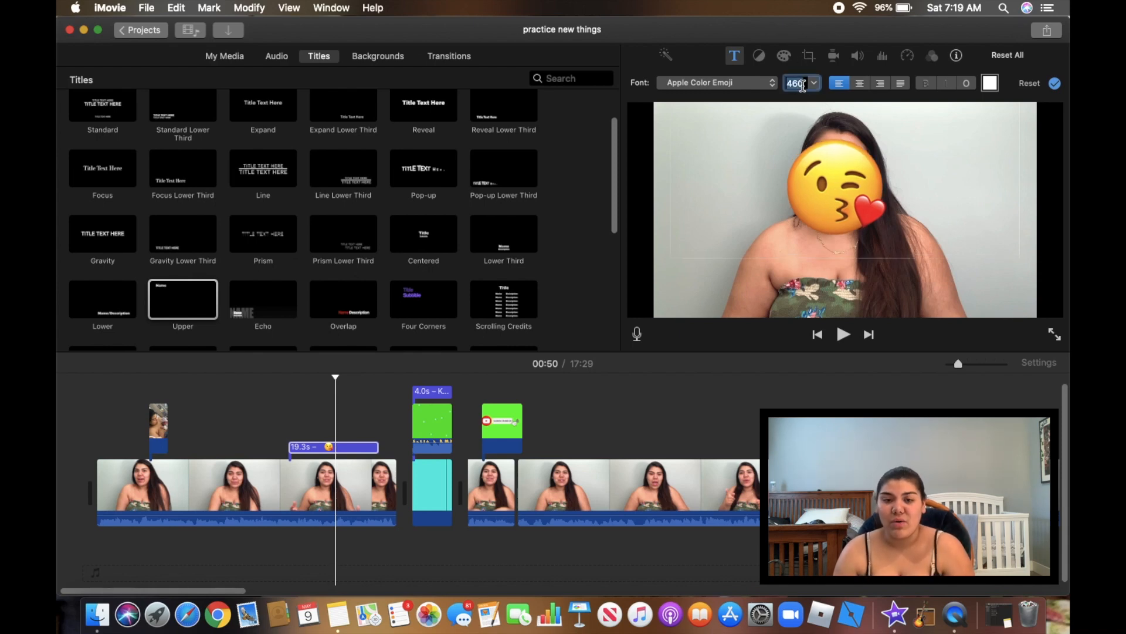
{"action": "type", "text": "48"}
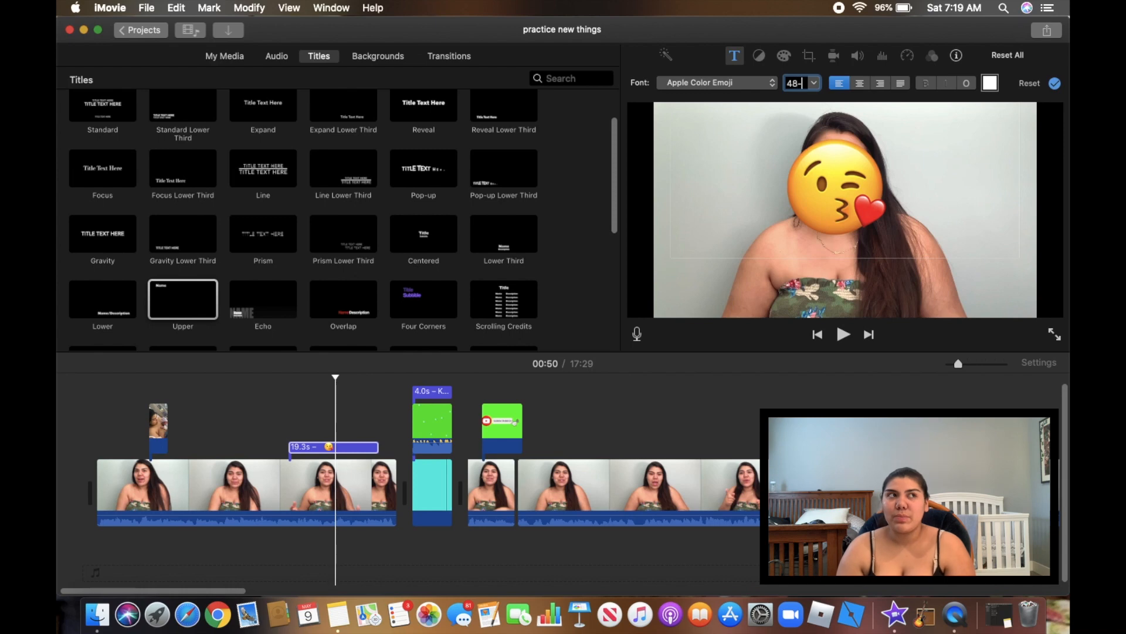
{"action": "key", "text": "Return"}
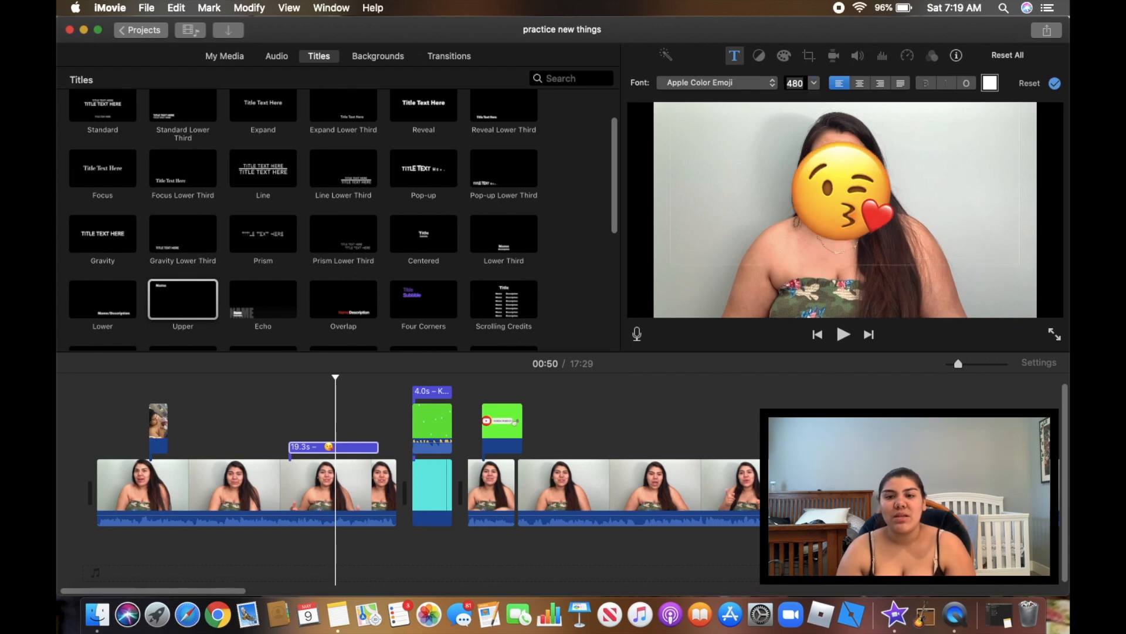
{"action": "left_click", "coordinate": [780, 303]}
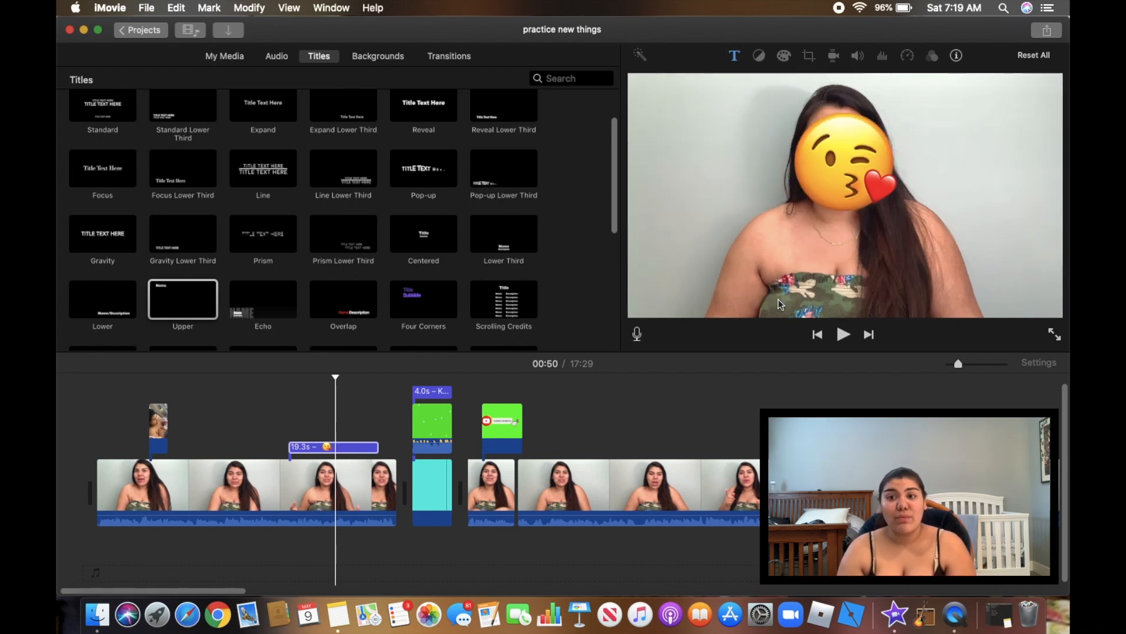
{"action": "left_click", "coordinate": [244, 499]}
Play the emoji-covered section around 00:46 to check it, then show the My Media clips
{"action": "key", "text": "space"}
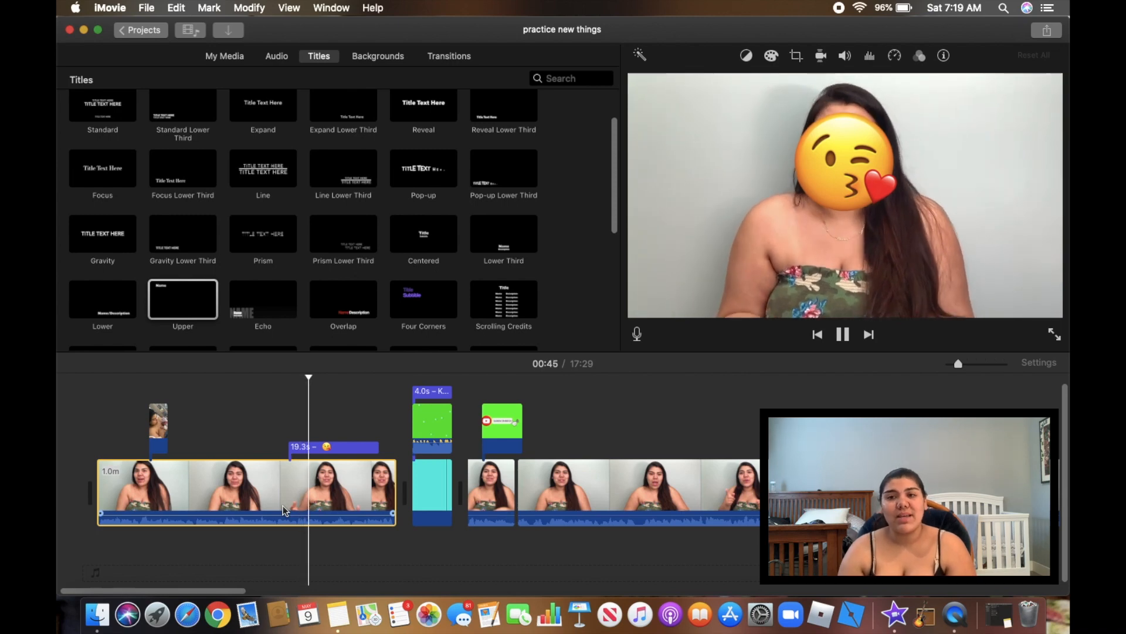
{"action": "key", "text": "space"}
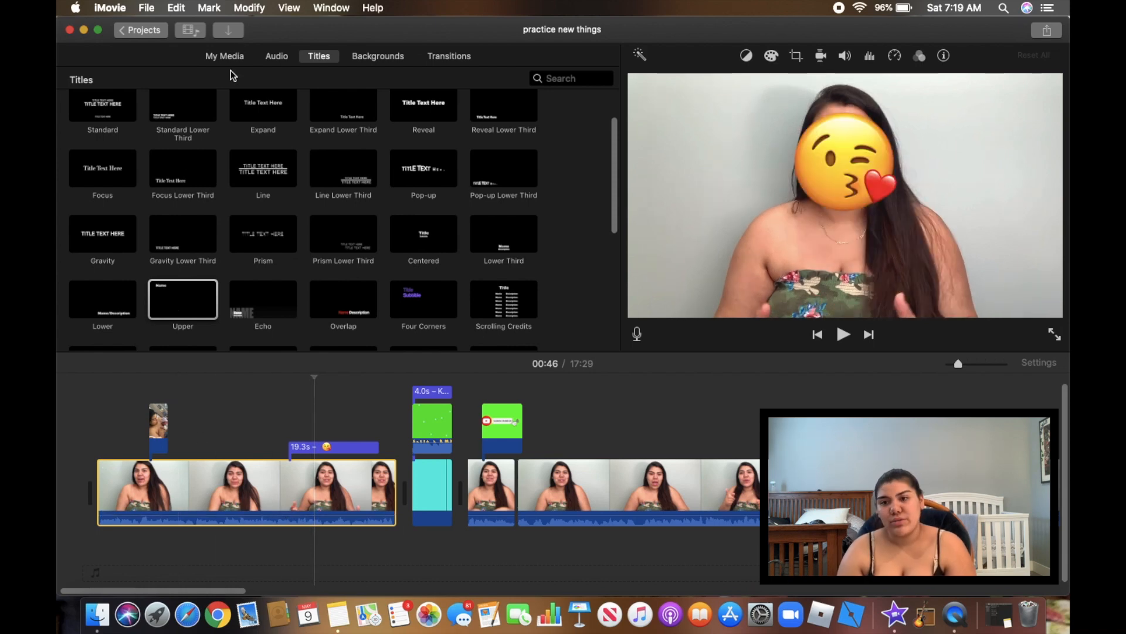
{"action": "left_click", "coordinate": [232, 56]}
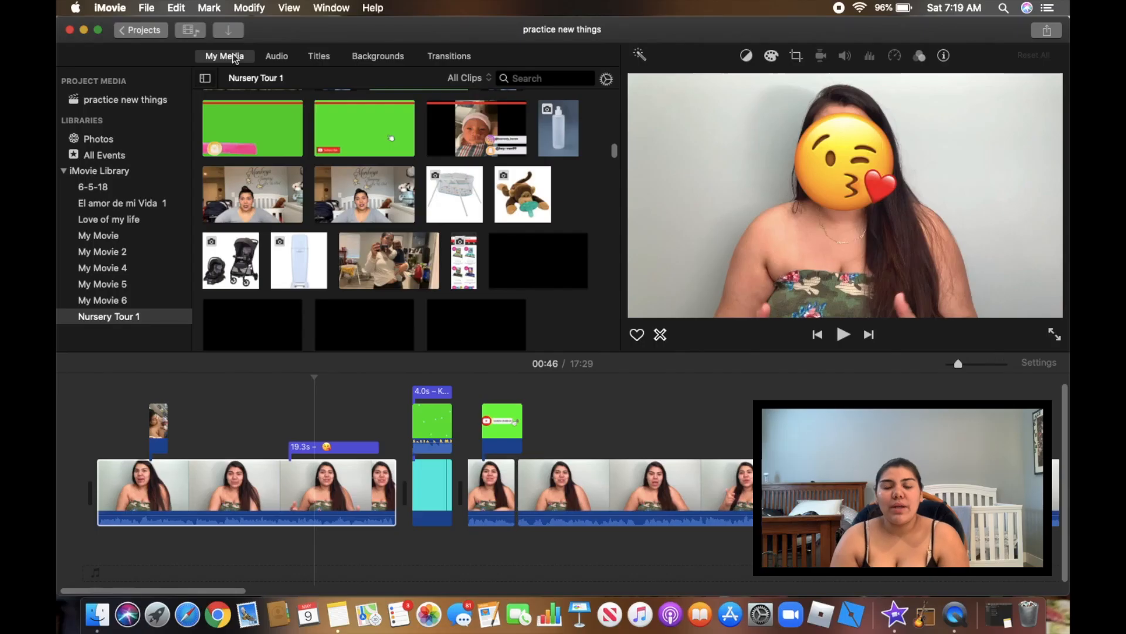
{"action": "left_click", "coordinate": [277, 56]}
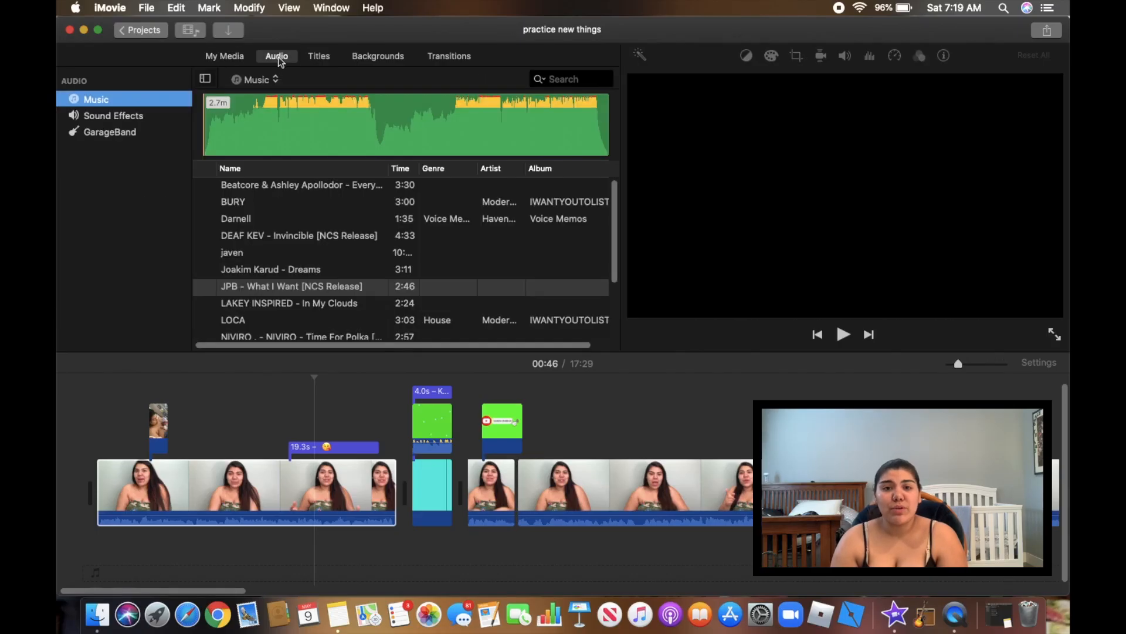
{"action": "scroll", "coordinate": [295, 278], "scroll_direction": "down", "scroll_amount": 3}
{"action": "scroll", "coordinate": [295, 278], "scroll_direction": "up", "scroll_amount": 3}
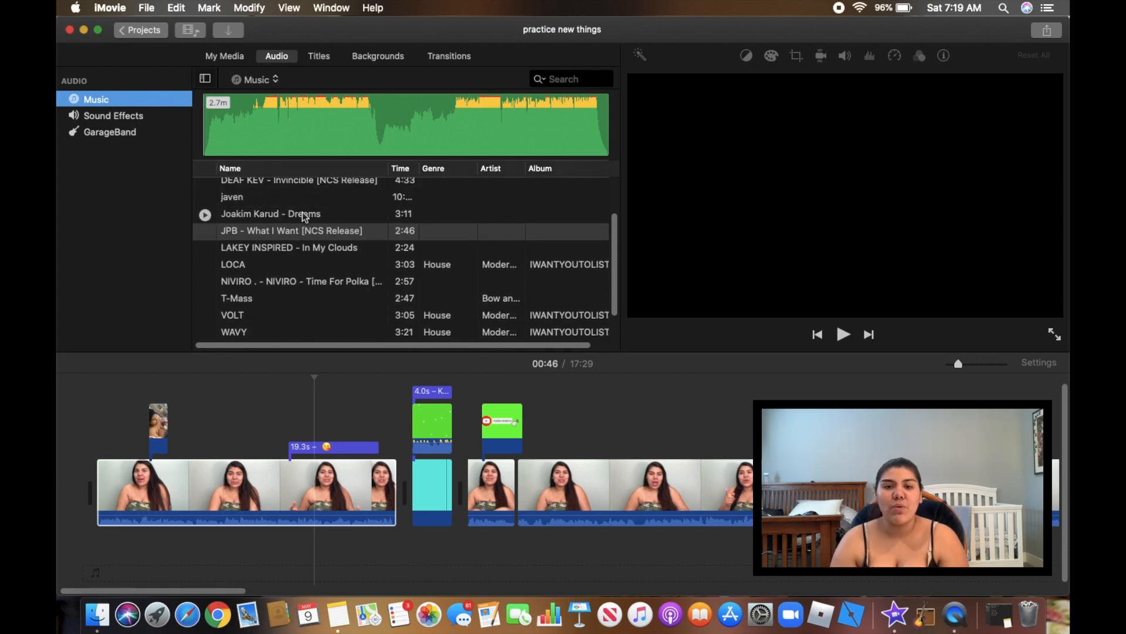
{"action": "left_click", "coordinate": [301, 212]}
{"action": "left_click_drag", "start_coordinate": [340, 427], "coordinate": [325, 558]}
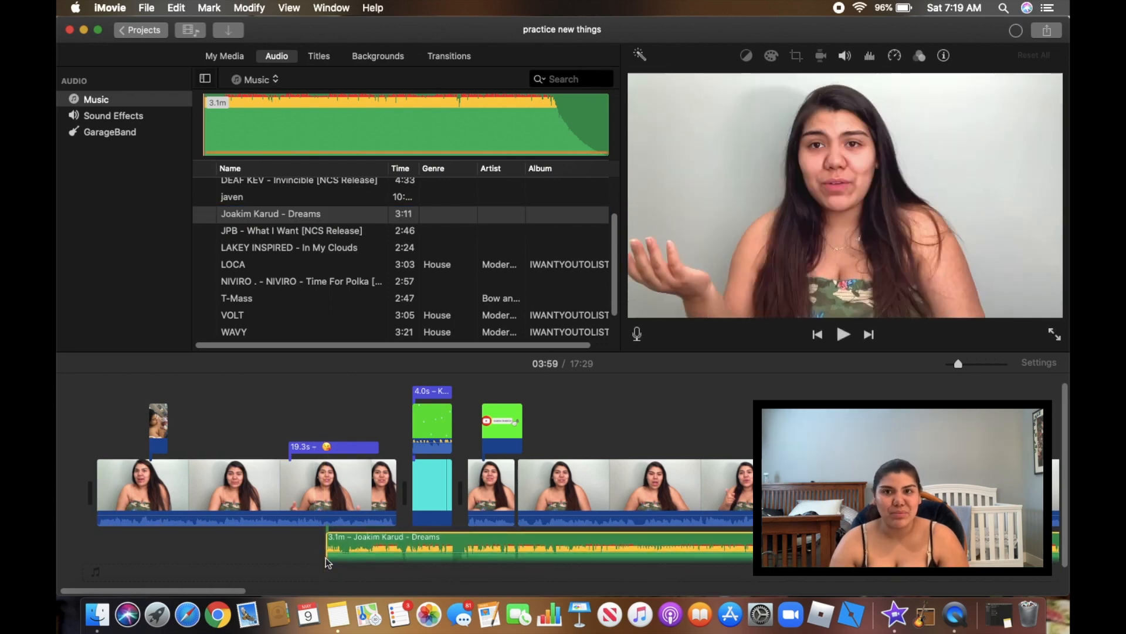
{"action": "key", "text": "space"}
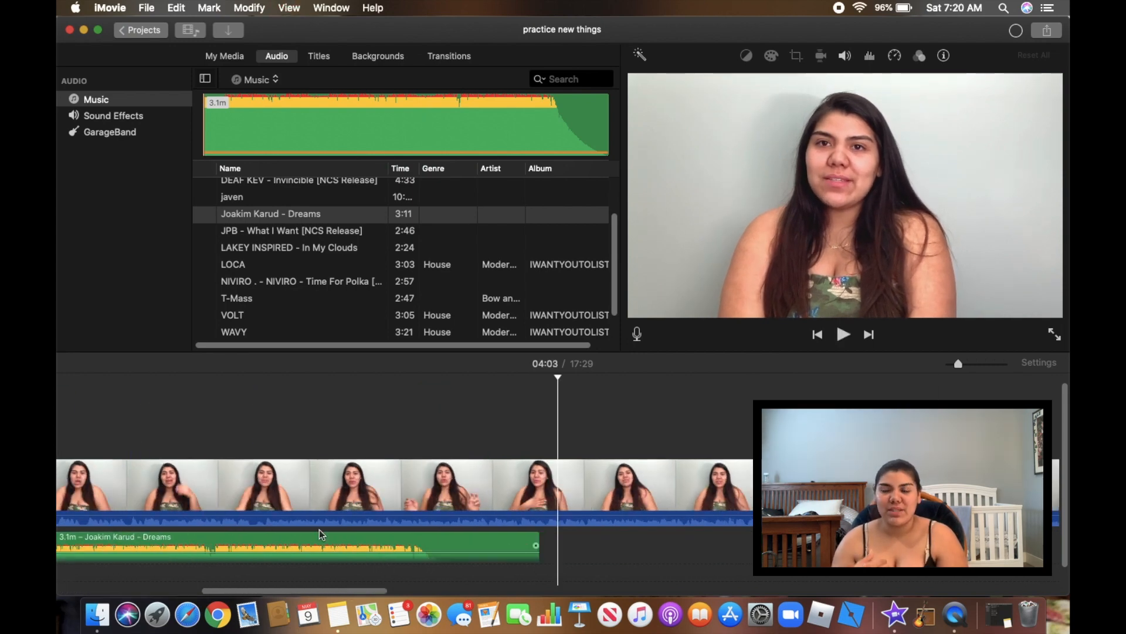
{"action": "left_click", "coordinate": [338, 542]}
{"action": "key", "text": "Delete"}
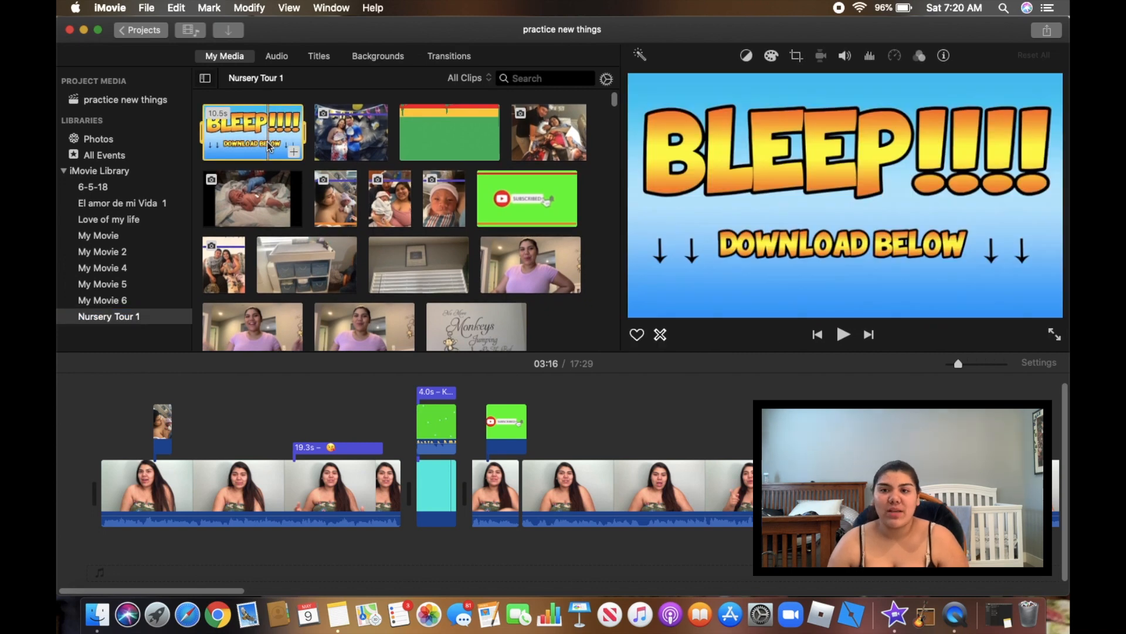
Place the 10.5-second BLEEP clip as a cutaway under the first clip near 00:48 and play it back
{"action": "left_click_drag", "start_coordinate": [286, 337], "coordinate": [331, 545]}
{"action": "key", "text": "space"}
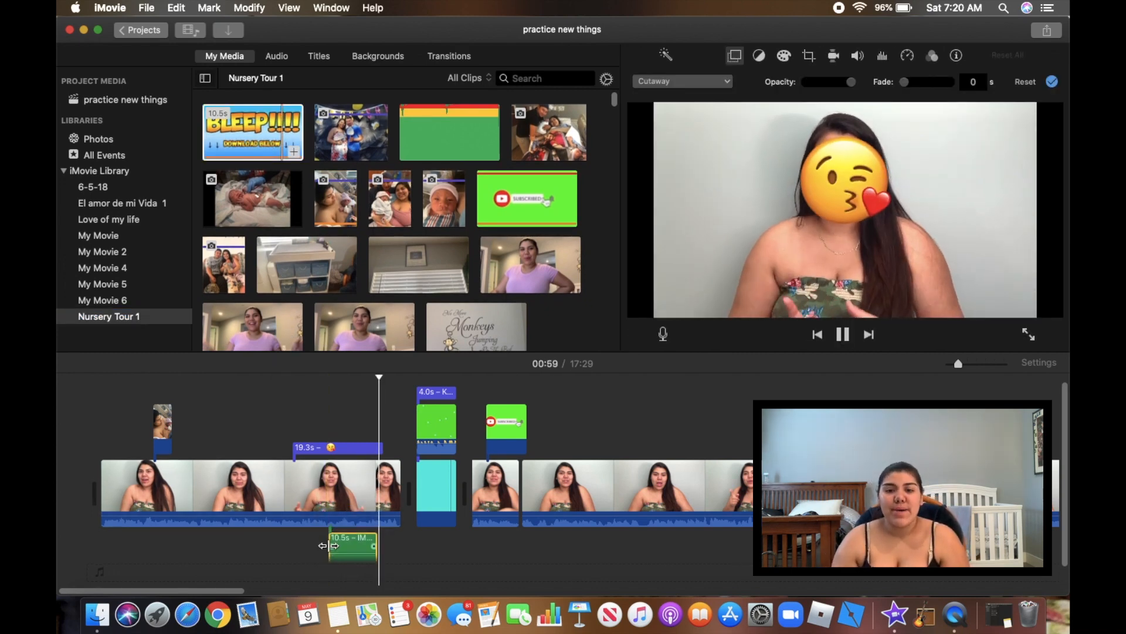
{"action": "key", "text": "space"}
{"action": "left_click", "coordinate": [319, 547]}
{"action": "left_click", "coordinate": [319, 547]}
{"action": "key", "text": "space"}
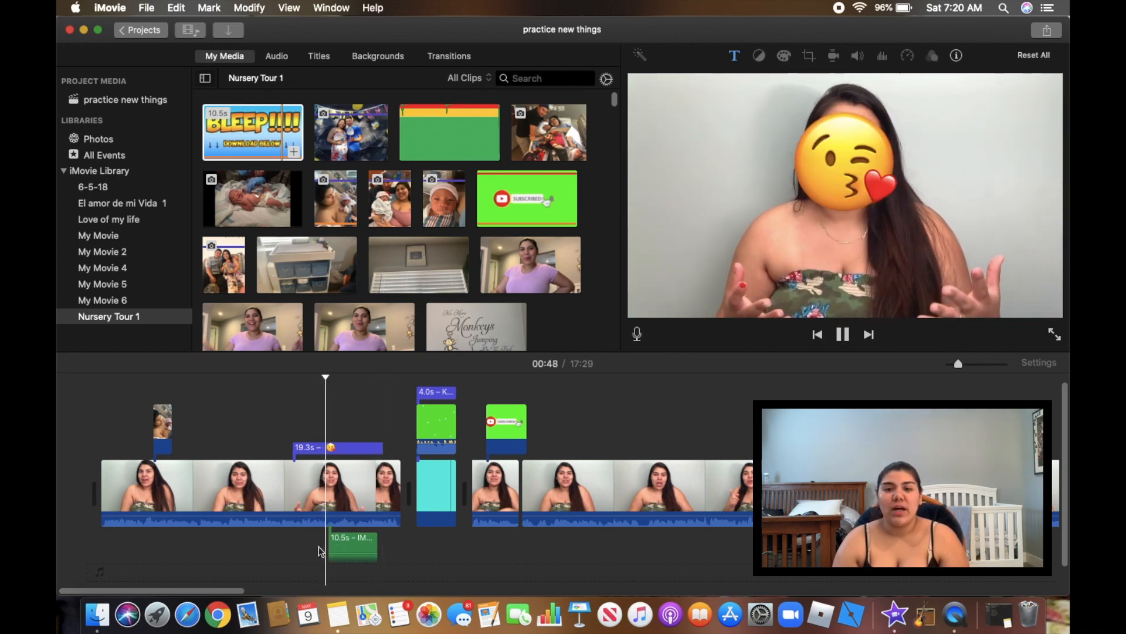
{"action": "key", "text": "space"}
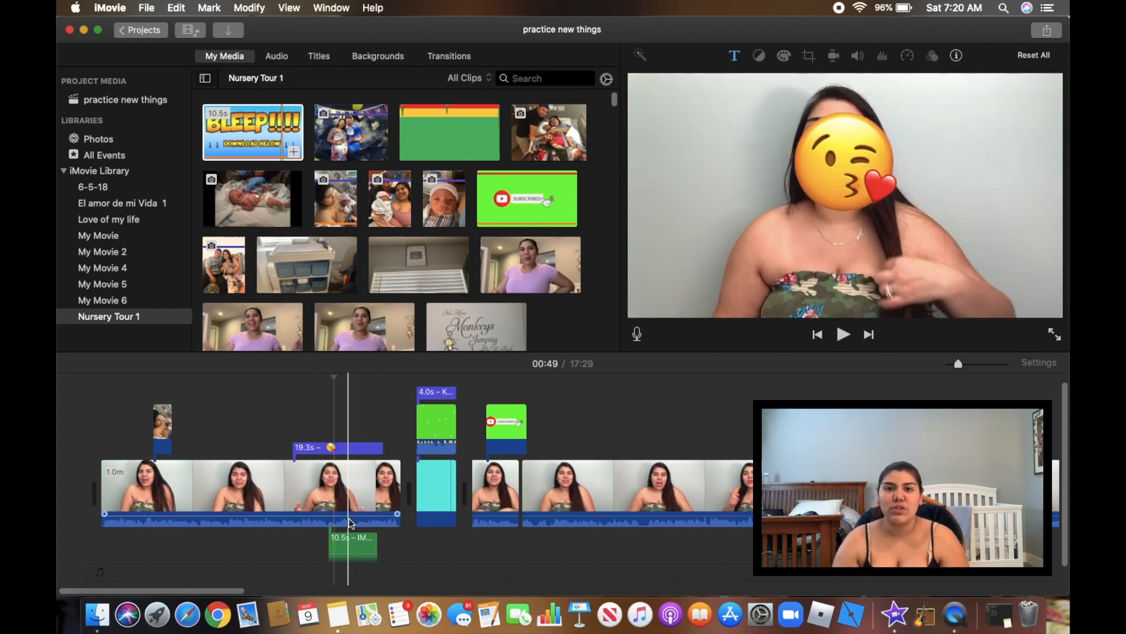
{"action": "left_click", "coordinate": [273, 56]}
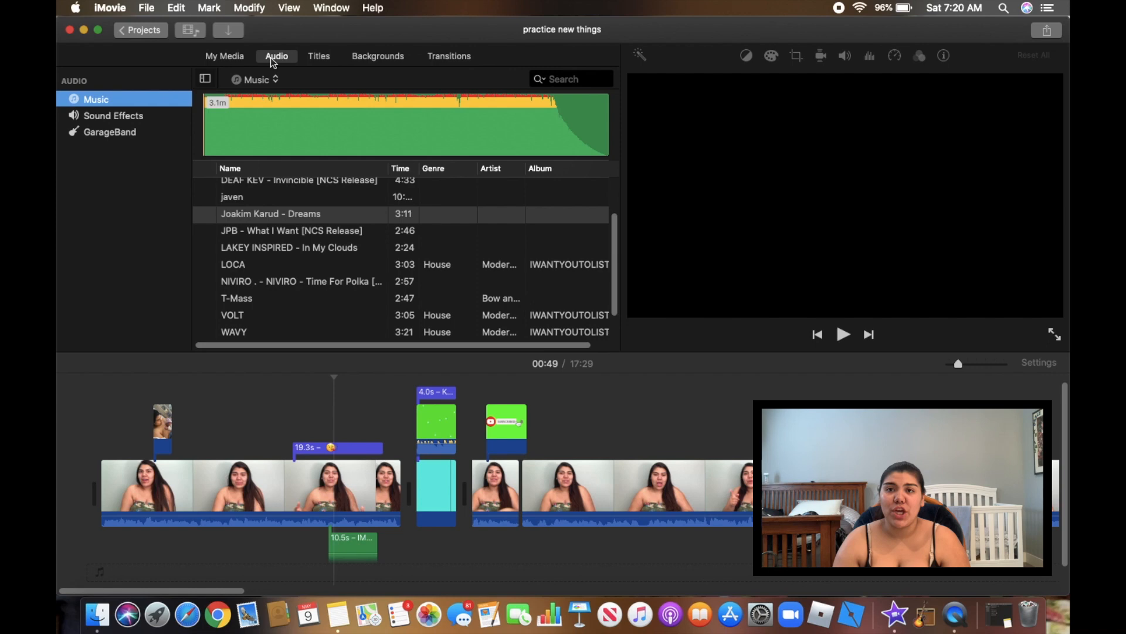
Add the Joakim Karud - Dreams song to the timeline, then delete that background music clip
{"action": "left_click", "coordinate": [317, 215]}
{"action": "left_click_drag", "start_coordinate": [257, 607], "coordinate": [222, 573]}
{"action": "scroll", "coordinate": [353, 484], "scroll_direction": "down", "scroll_amount": 3}
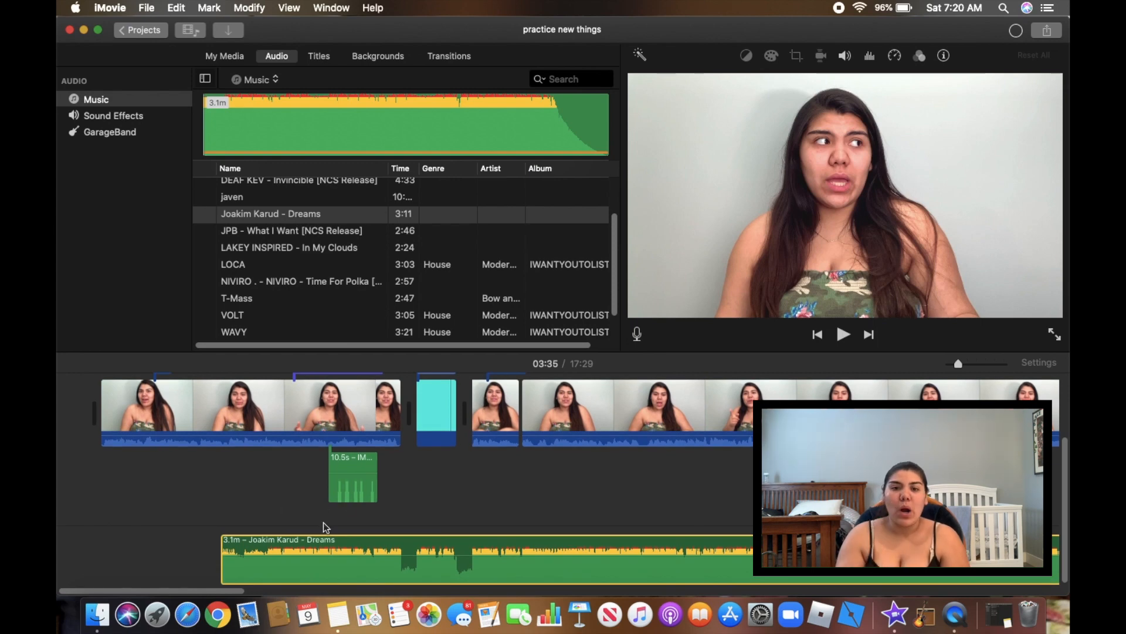
{"action": "left_click", "coordinate": [337, 560]}
{"action": "key", "text": "Delete"}
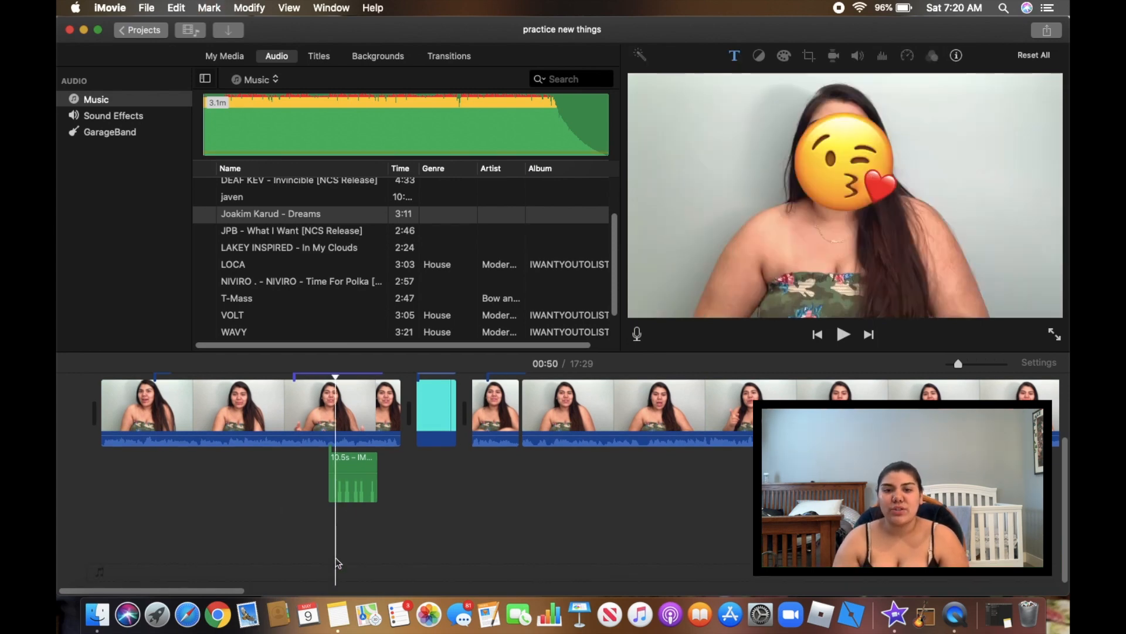
Expand the iMovie editor to full screen and select the long 16.2m talking clip
{"action": "left_click", "coordinate": [346, 478]}
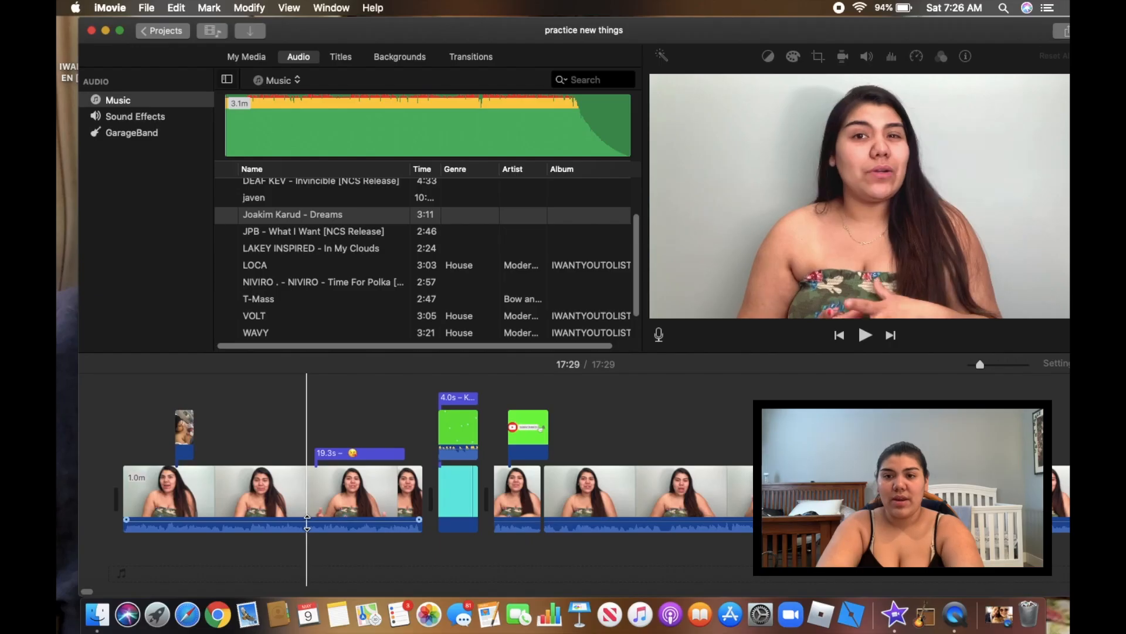
{"action": "left_click", "coordinate": [119, 30]}
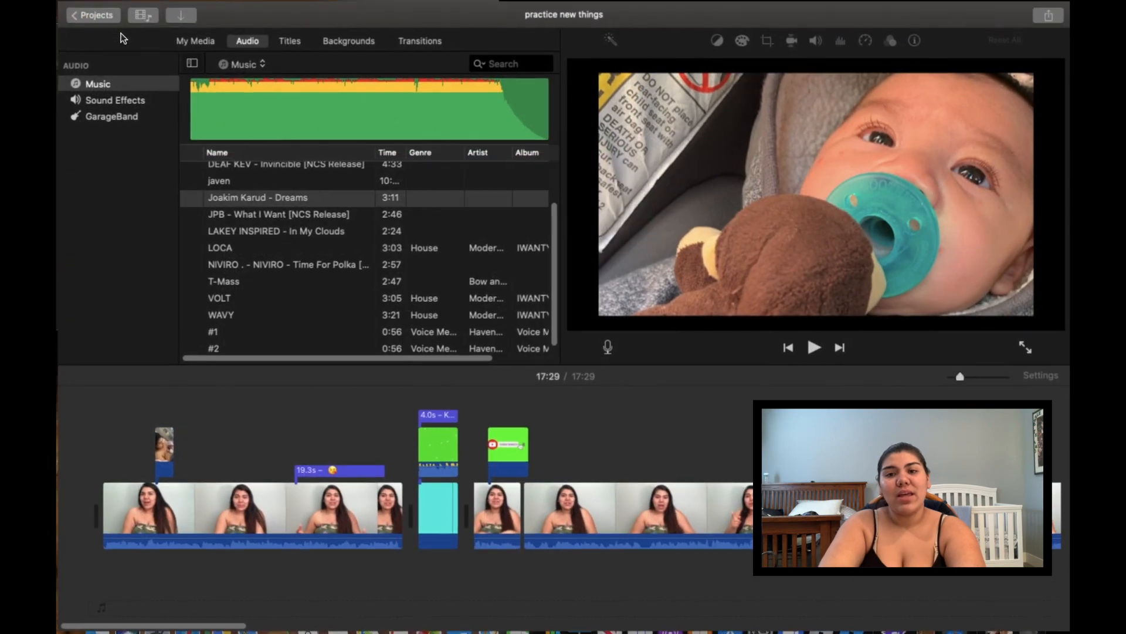
{"action": "left_click", "coordinate": [252, 141]}
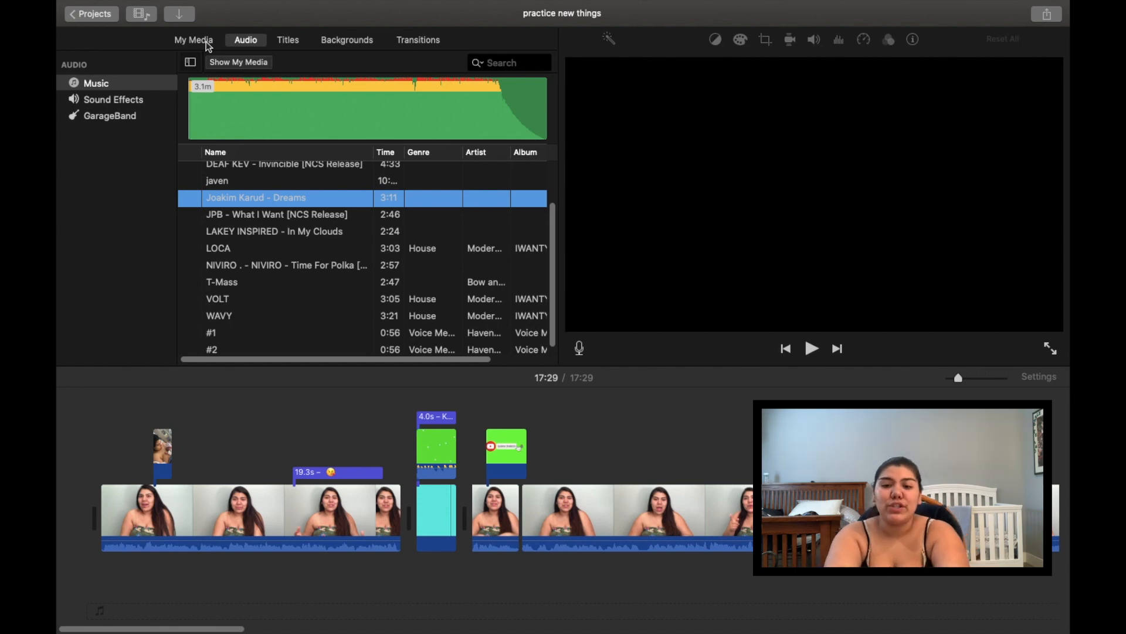
{"action": "left_click", "coordinate": [572, 531]}
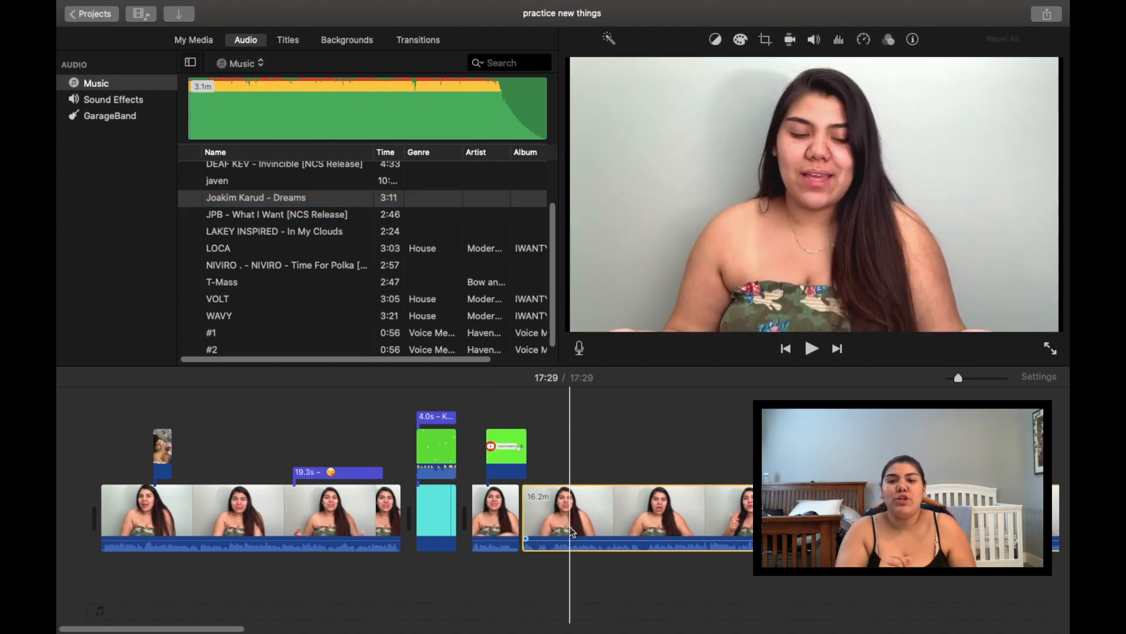
Split a 7.6s piece off the 16.2m clip, speed it up to 135% (4.7s), and replay it
{"action": "right_click", "coordinate": [572, 531]}
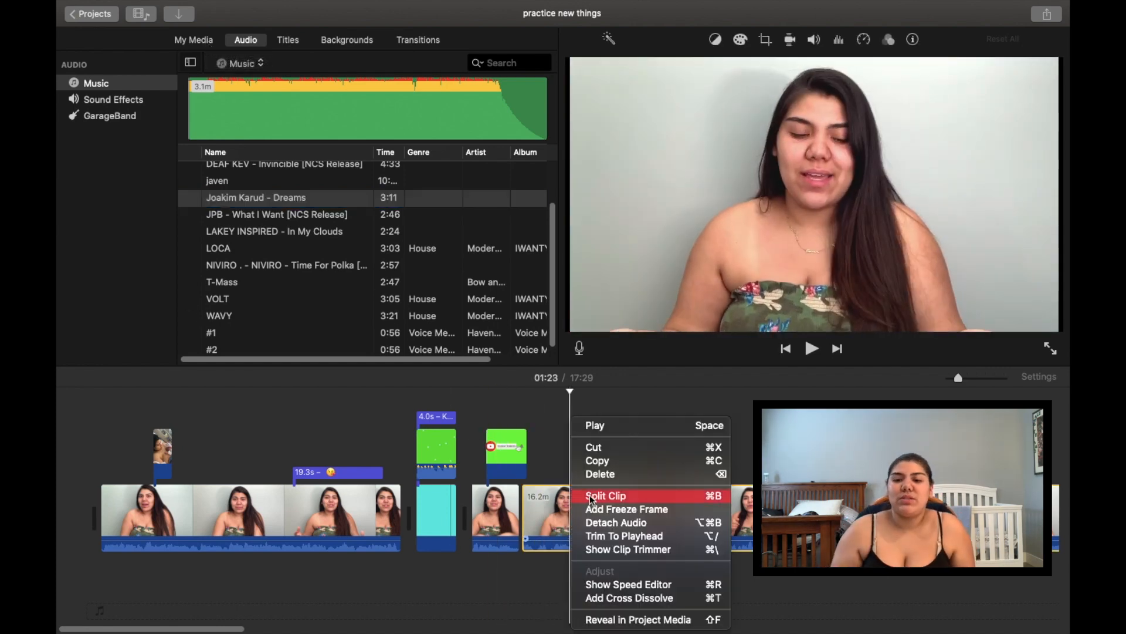
{"action": "left_click", "coordinate": [635, 474]}
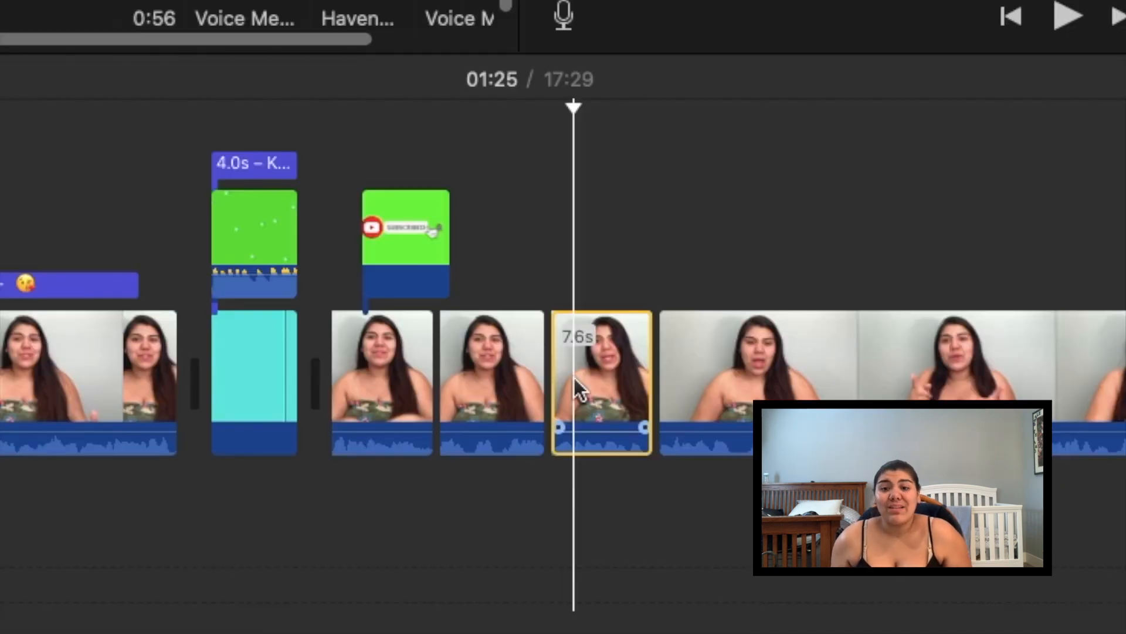
{"action": "right_click", "coordinate": [574, 378]}
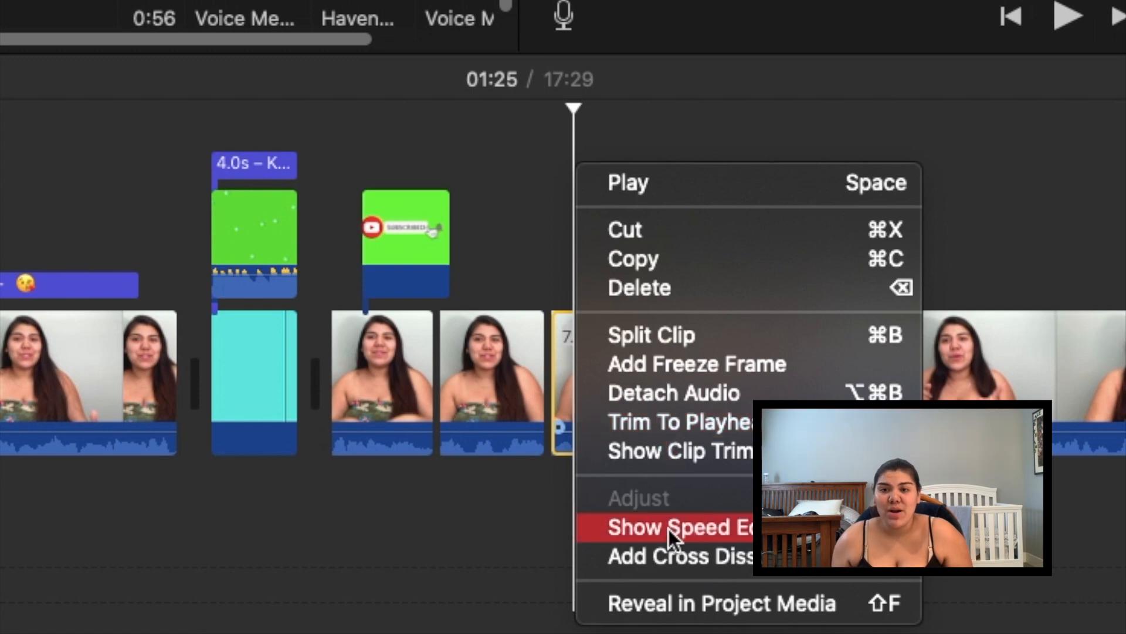
{"action": "left_click", "coordinate": [692, 529]}
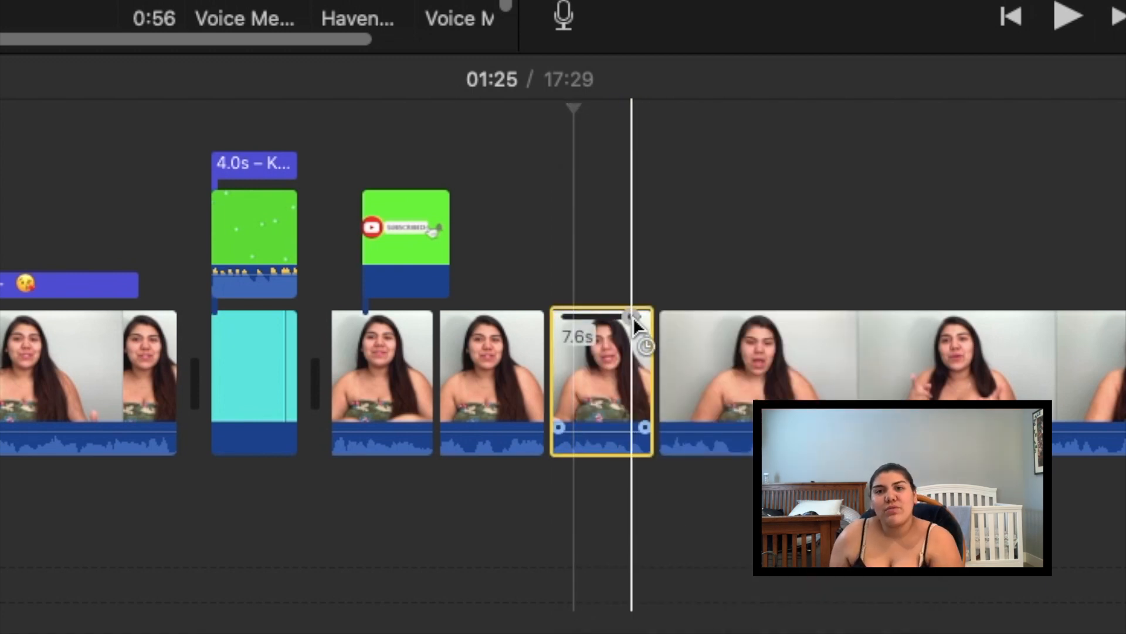
{"action": "left_click_drag", "start_coordinate": [633, 317], "coordinate": [594, 316]}
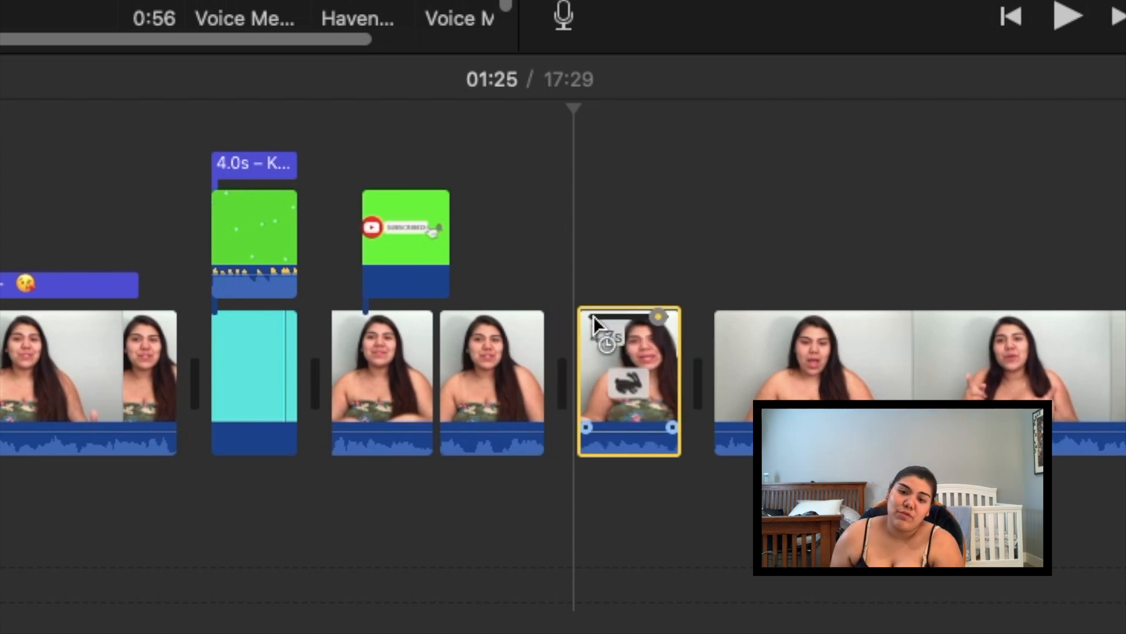
{"action": "key", "text": "space"}
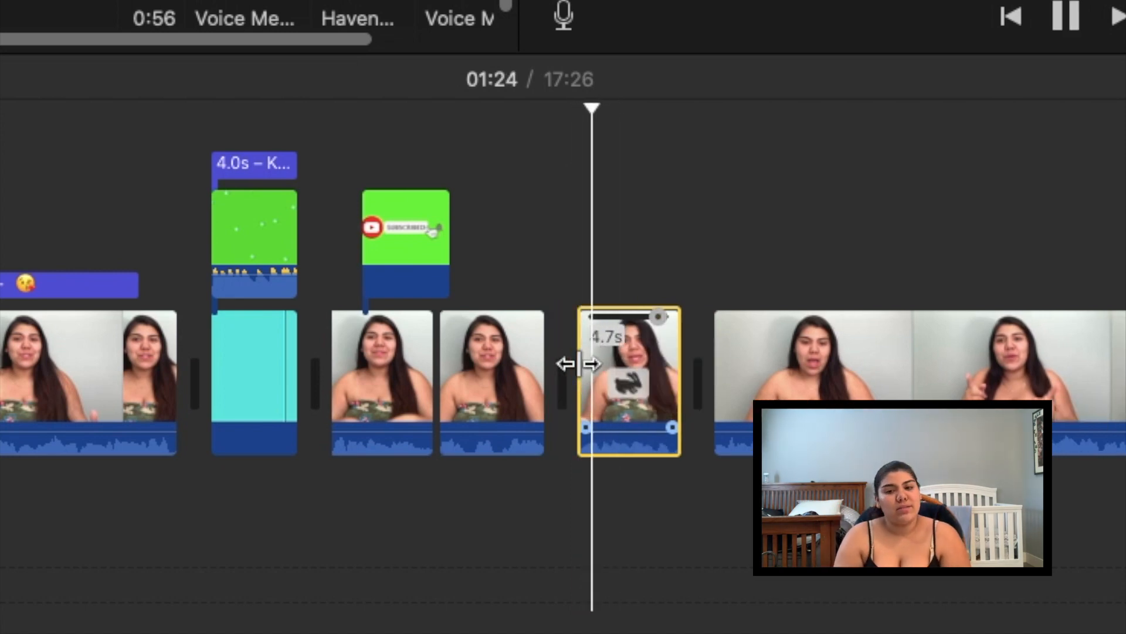
{"action": "key", "text": "space"}
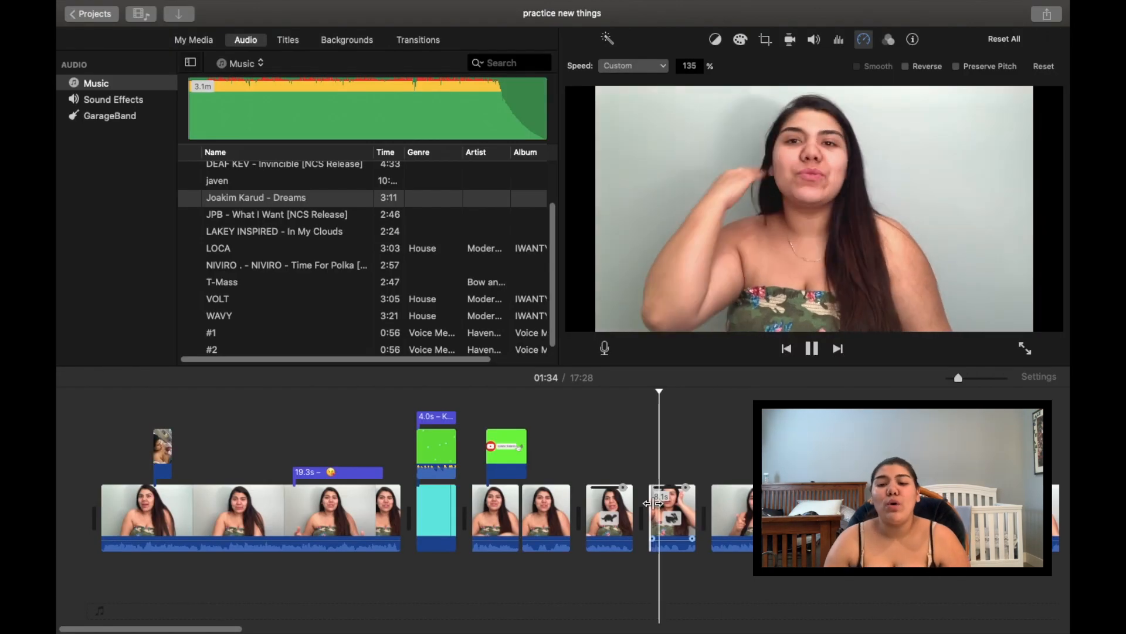
{"action": "key", "text": "space"}
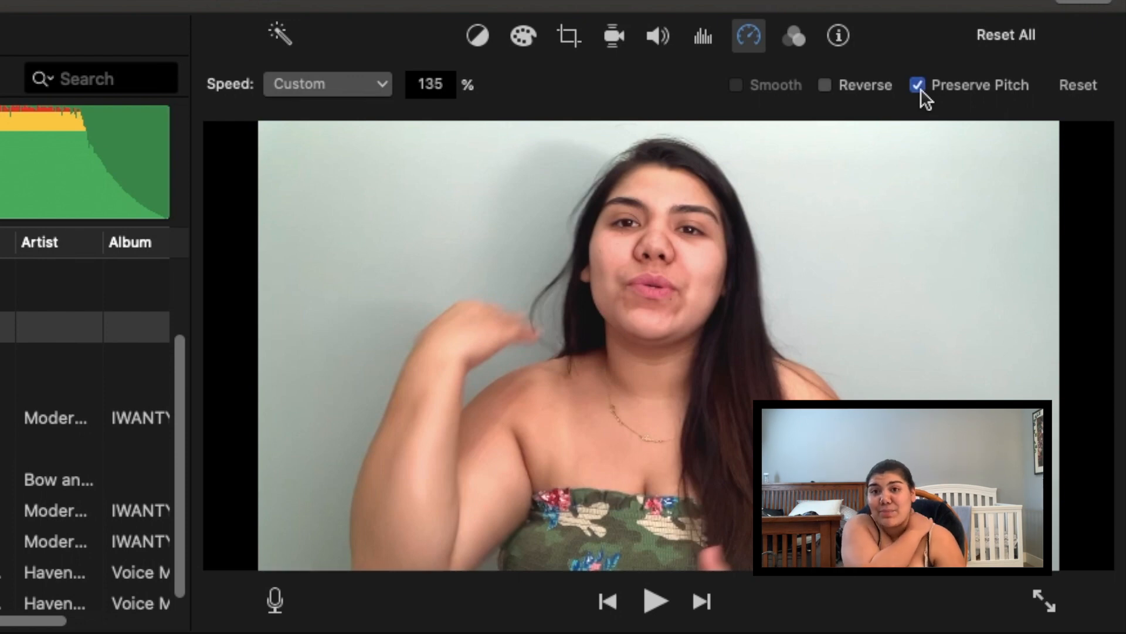
{"action": "key", "text": "space"}
{"action": "key", "text": "space"}
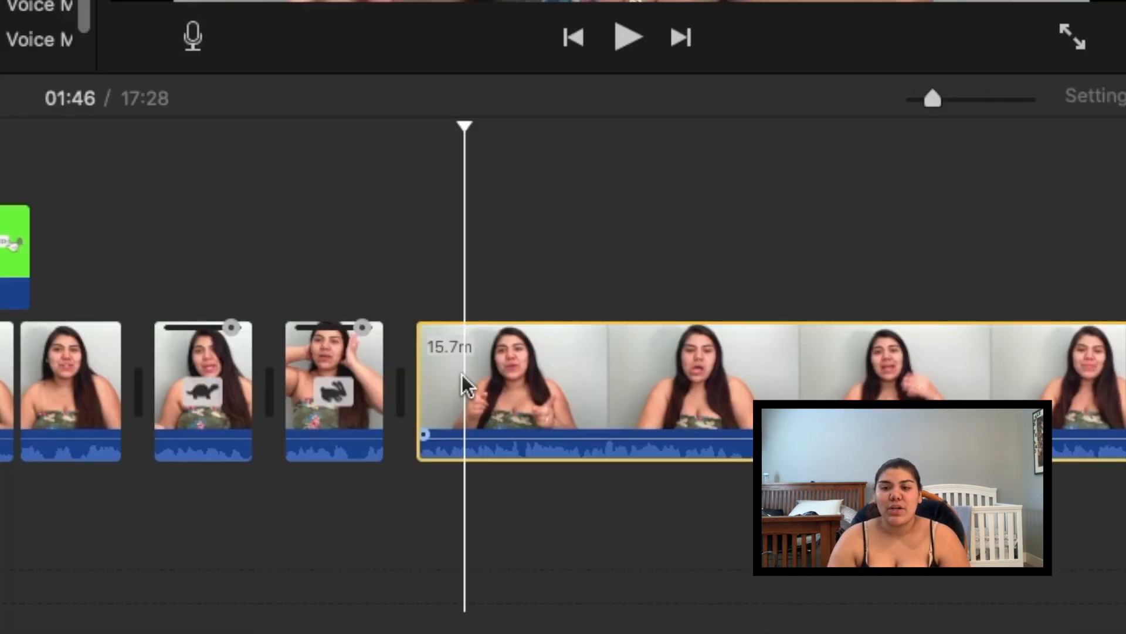
Split a 5.0s piece off the 15.7m clip and add a freeze frame to it
{"action": "right_click", "coordinate": [732, 515]}
{"action": "left_click", "coordinate": [511, 347]}
{"action": "left_click", "coordinate": [437, 396]}
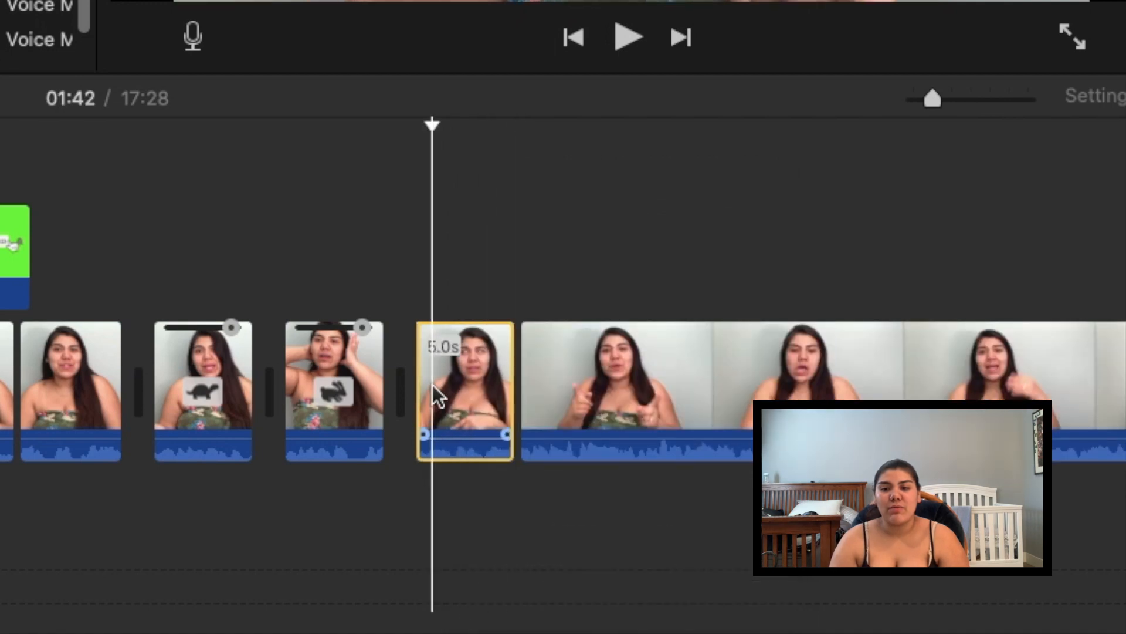
{"action": "right_click", "coordinate": [437, 396]}
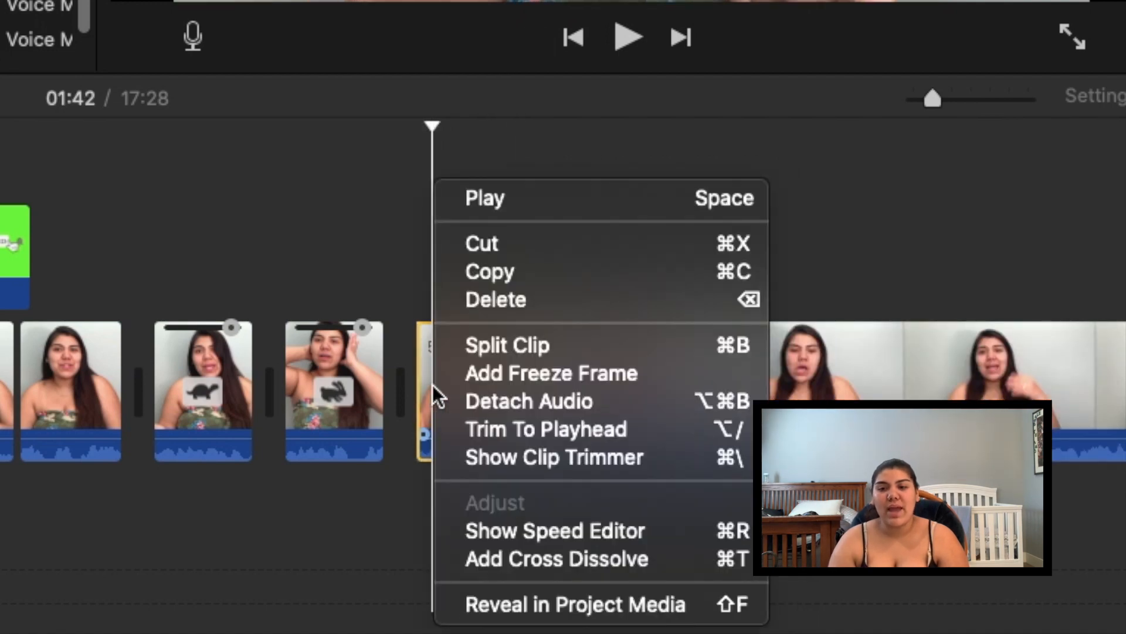
{"action": "left_click", "coordinate": [477, 375]}
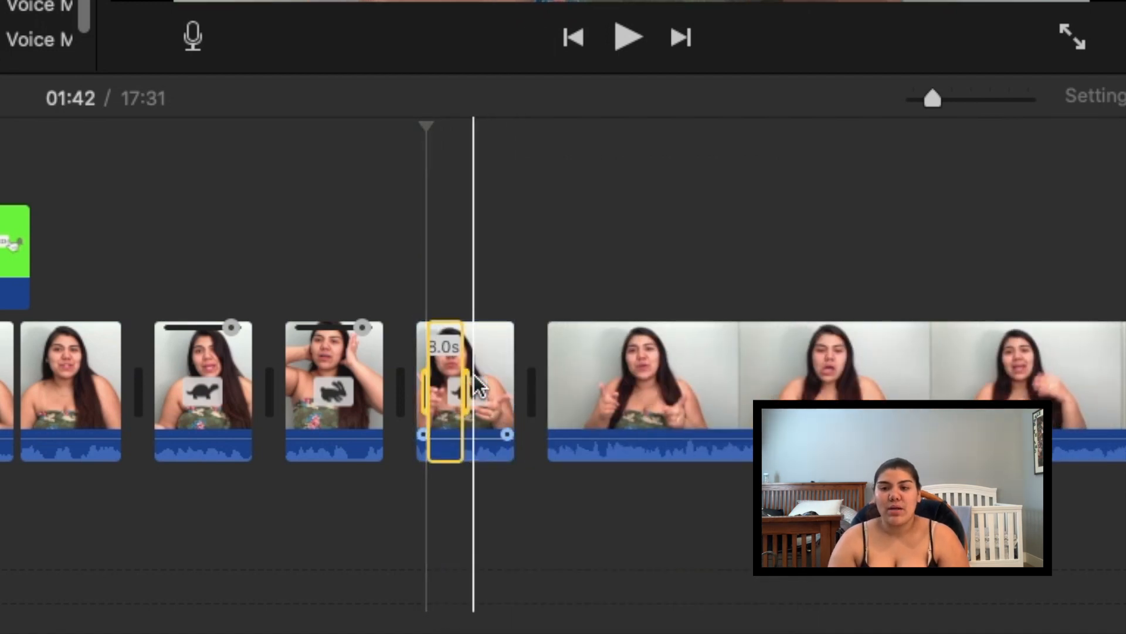
Add a freeze frame at 03:25 on the long clip, lengthen it, and adjust the clip's fade-in
{"action": "scroll", "coordinate": [704, 389], "scroll_direction": "right", "scroll_amount": 15}
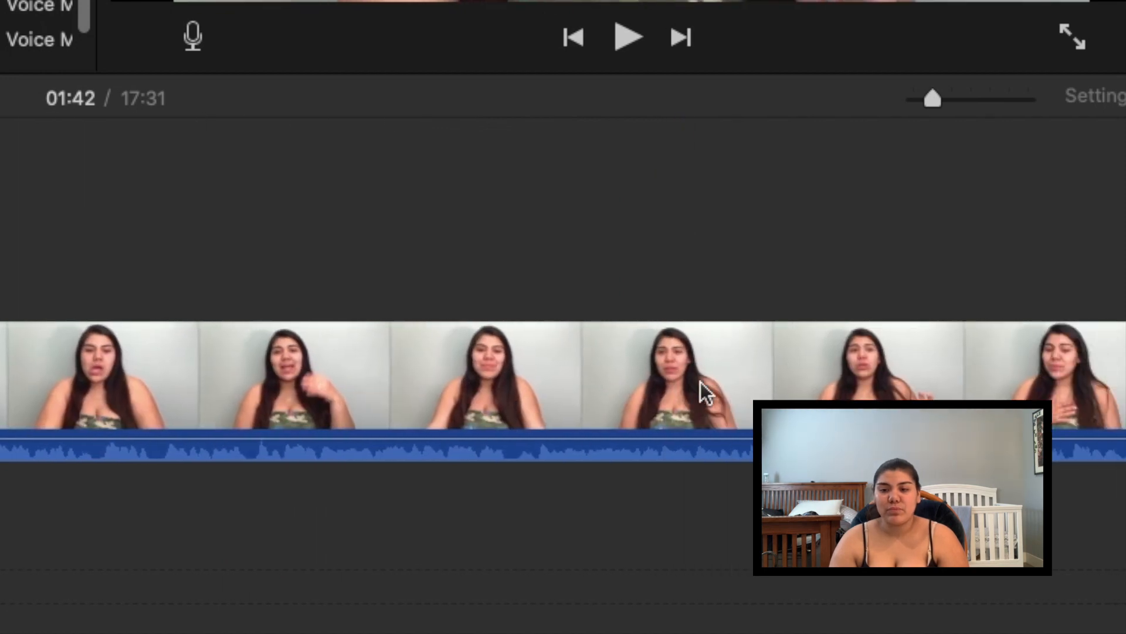
{"action": "left_click", "coordinate": [699, 390]}
{"action": "right_click", "coordinate": [700, 389]}
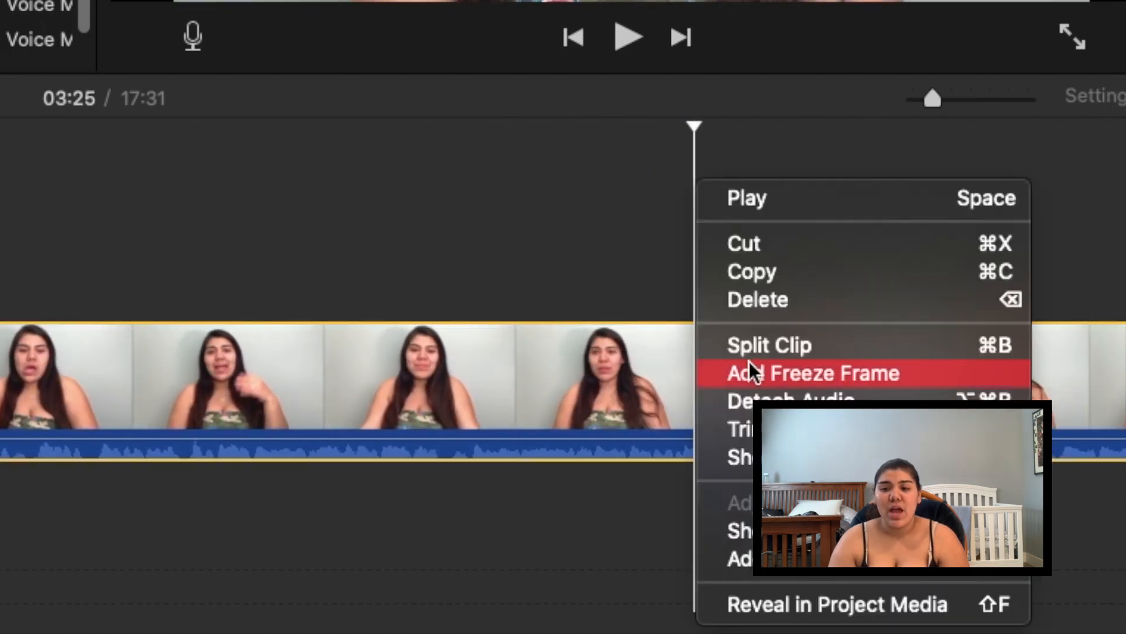
{"action": "left_click", "coordinate": [752, 376]}
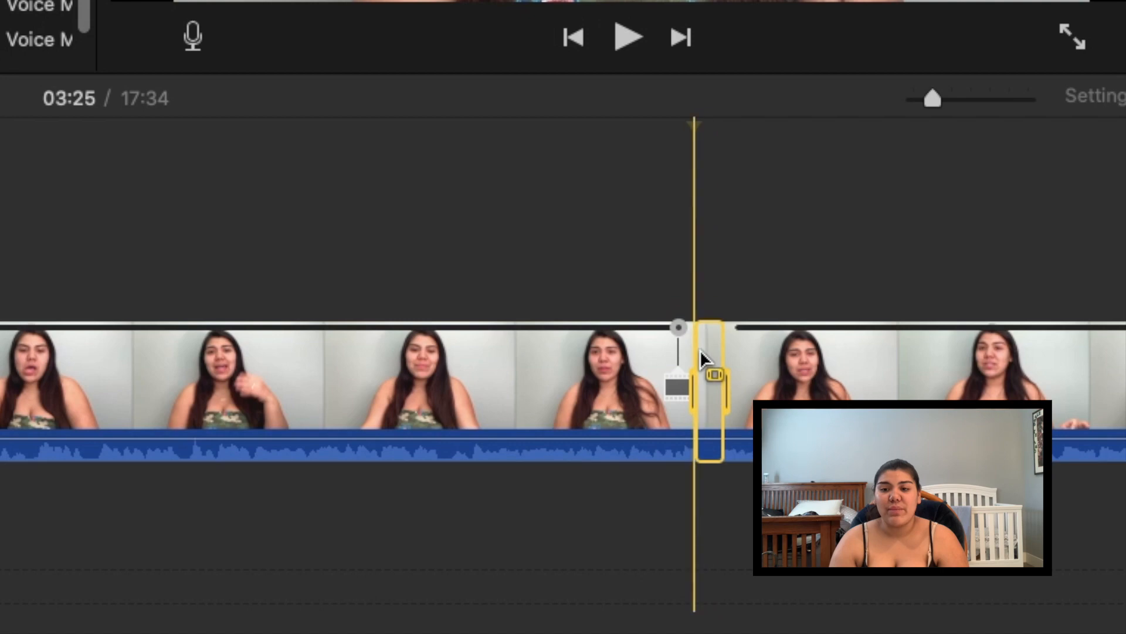
{"action": "left_click_drag", "start_coordinate": [702, 358], "coordinate": [742, 352]}
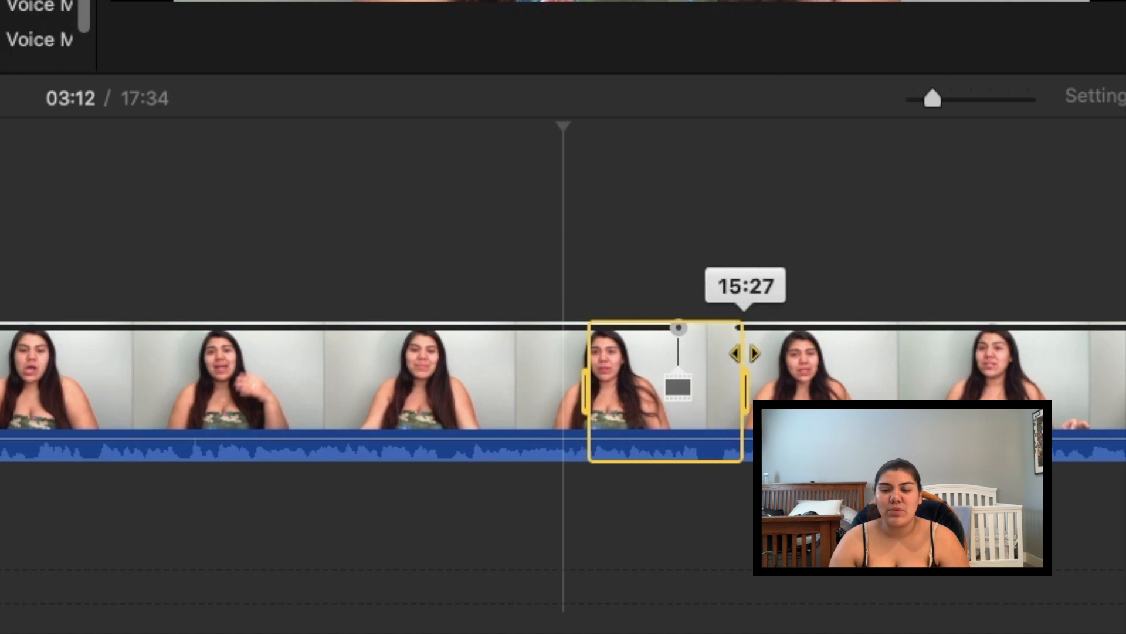
{"action": "left_click", "coordinate": [685, 378]}
{"action": "mouse_move", "coordinate": [684, 377]}
{"action": "left_mouse_down"}
{"action": "mouse_move", "coordinate": [581, 395]}
{"action": "mouse_move", "coordinate": [747, 368]}
{"action": "mouse_move", "coordinate": [227, 357]}
{"action": "mouse_move", "coordinate": [219, 377]}
{"action": "left_mouse_up"}
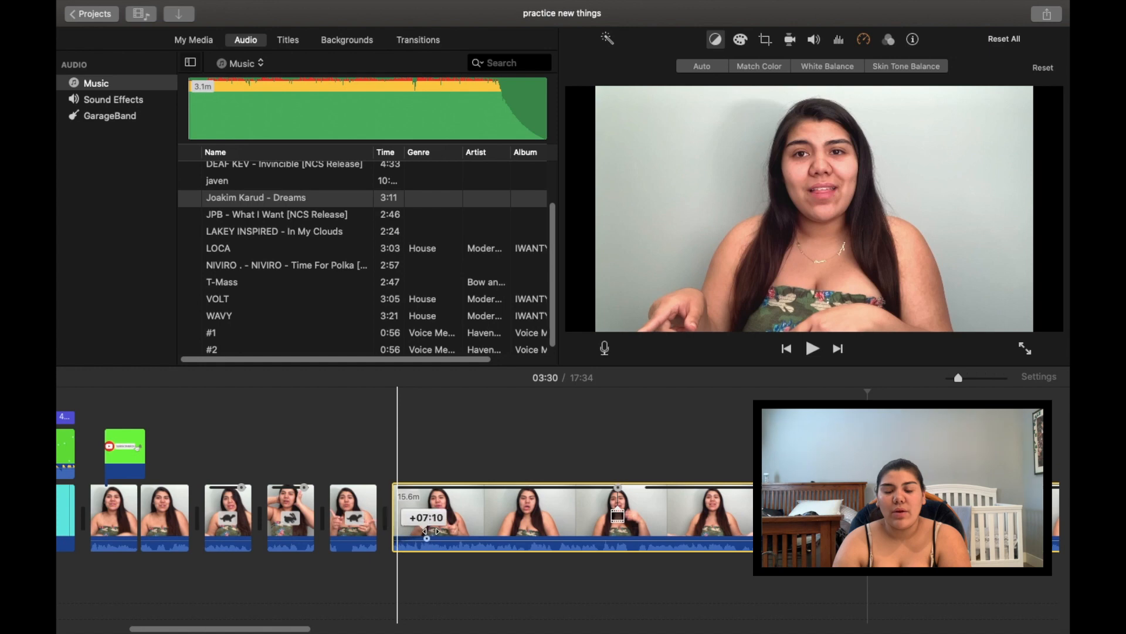
Drag the 15.6m clip's audio fade-in handle back to +00:00, leaving no fade
{"action": "left_click_drag", "start_coordinate": [443, 532], "coordinate": [508, 551]}
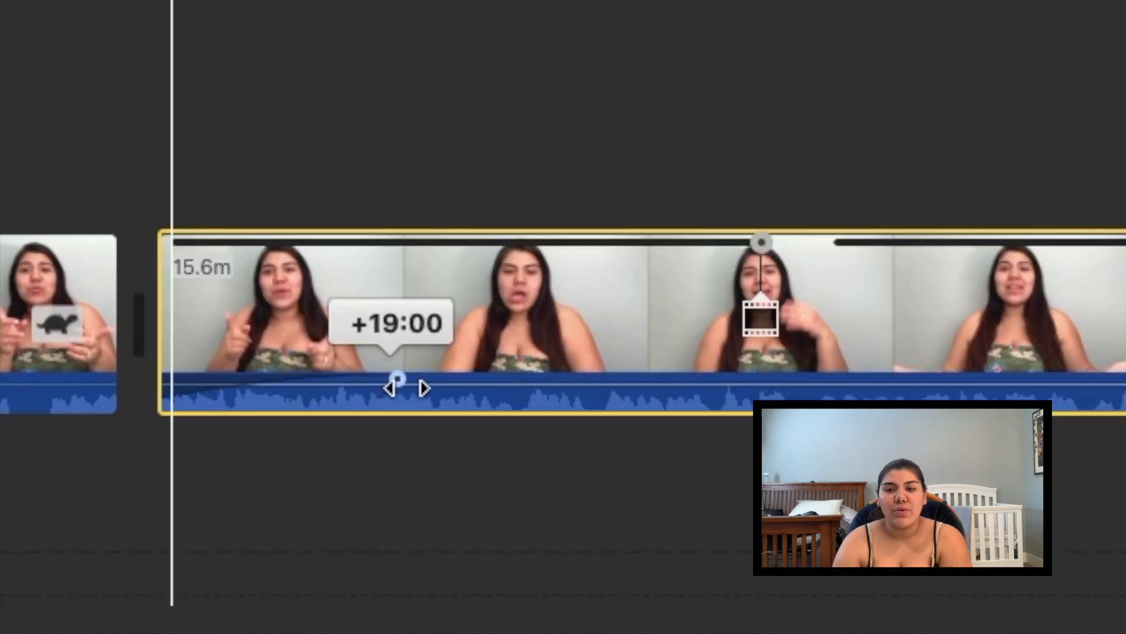
{"action": "left_click_drag", "start_coordinate": [471, 411], "coordinate": [448, 448]}
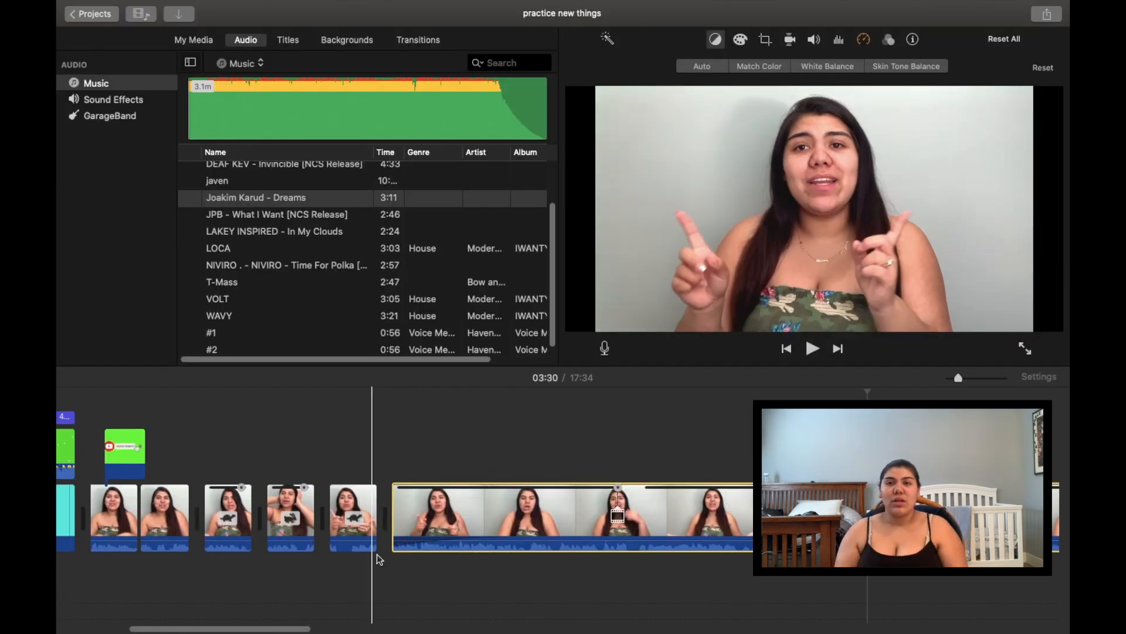
{"action": "left_click", "coordinate": [380, 555]}
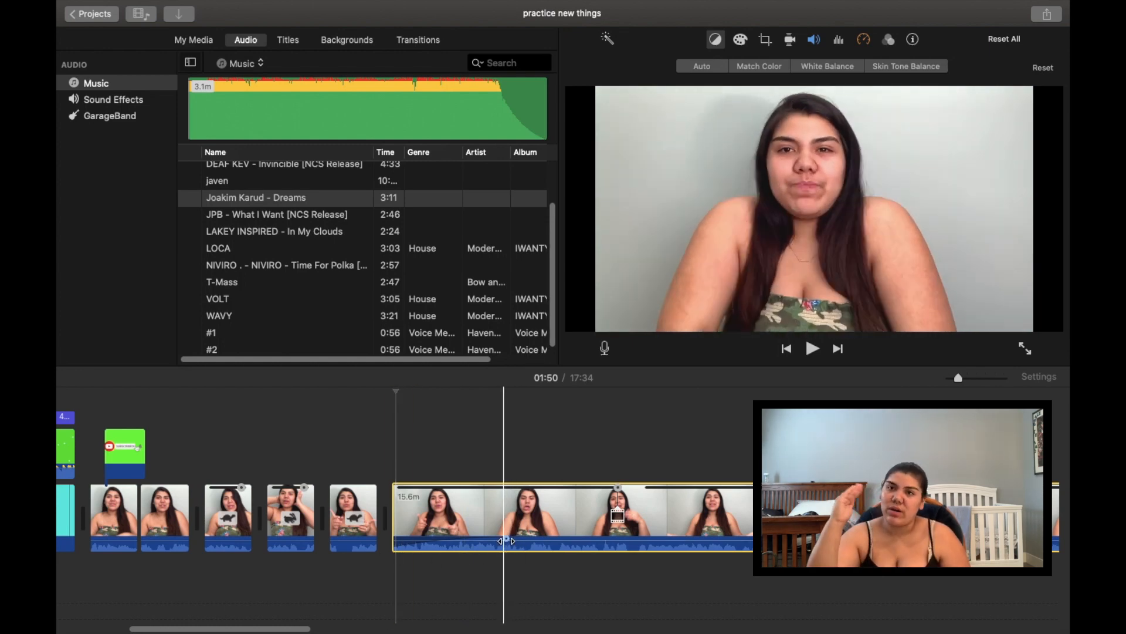
{"action": "left_click_drag", "start_coordinate": [506, 538], "coordinate": [378, 558]}
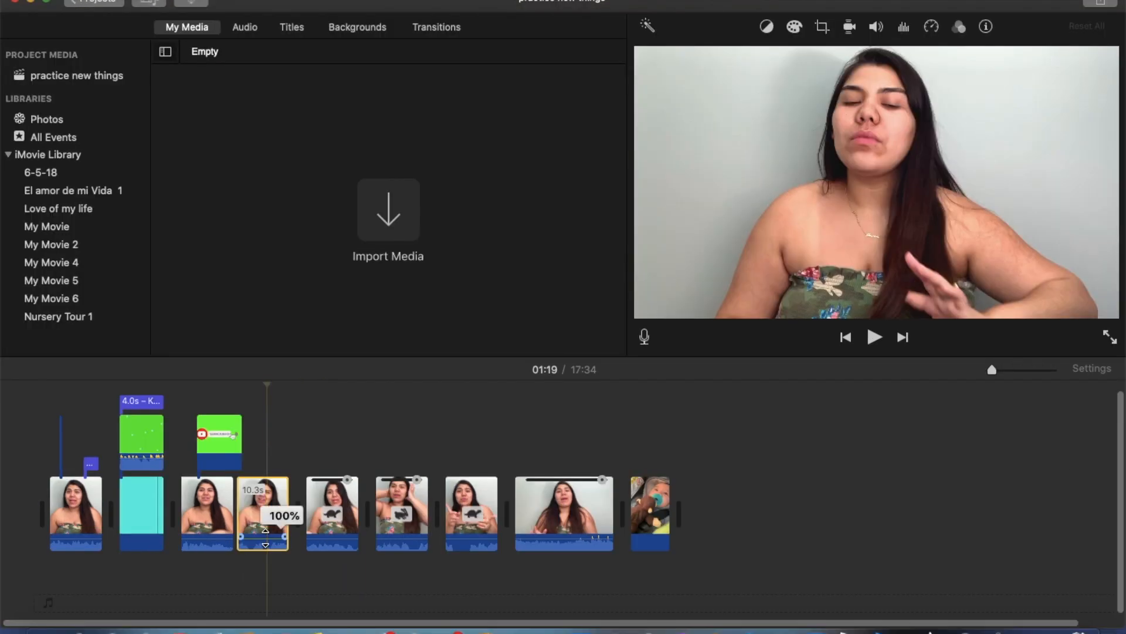
Turn the 10.3s clip's volume down from 282% with the Volume slider
{"action": "left_click_drag", "start_coordinate": [265, 537], "coordinate": [265, 541]}
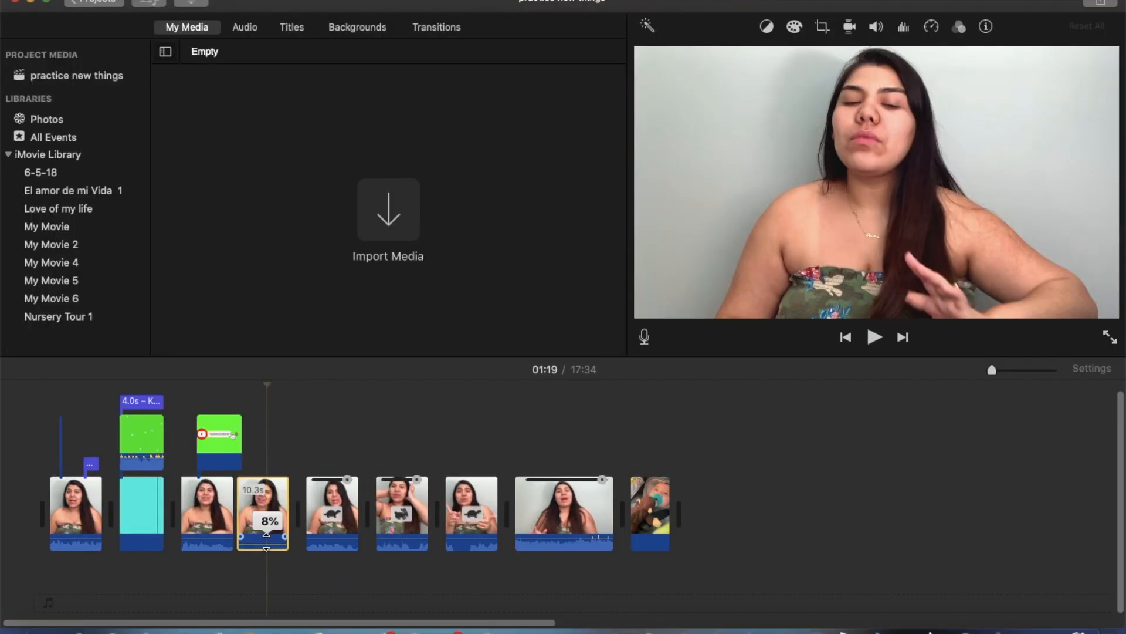
{"action": "left_click_drag", "start_coordinate": [270, 536], "coordinate": [269, 536]}
{"action": "double_click", "coordinate": [271, 517]}
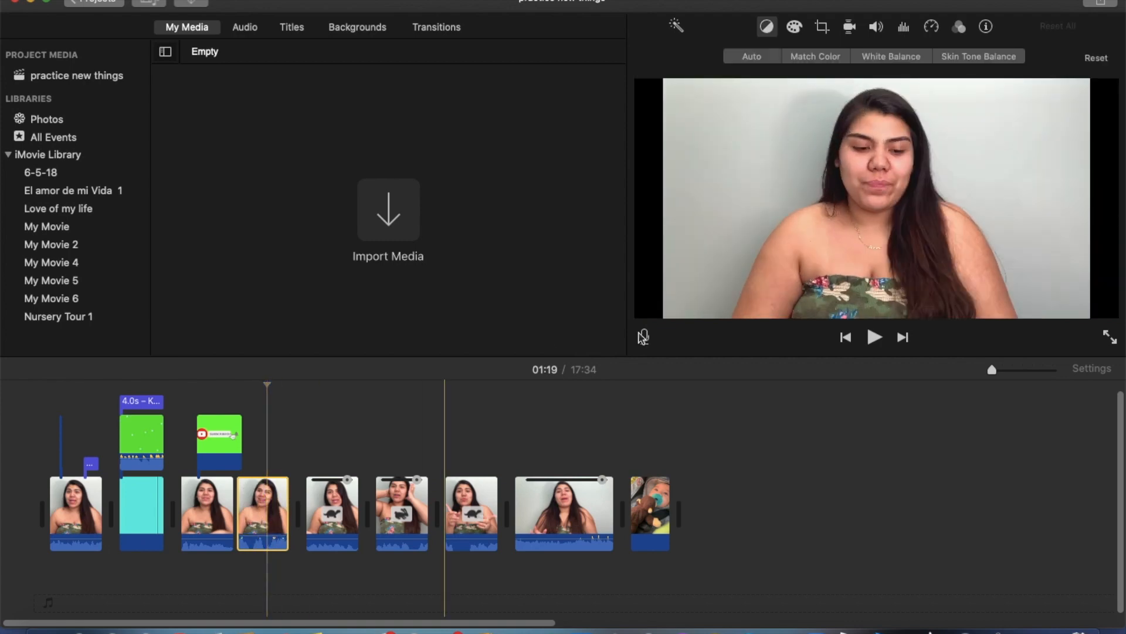
{"action": "left_click", "coordinate": [878, 29]}
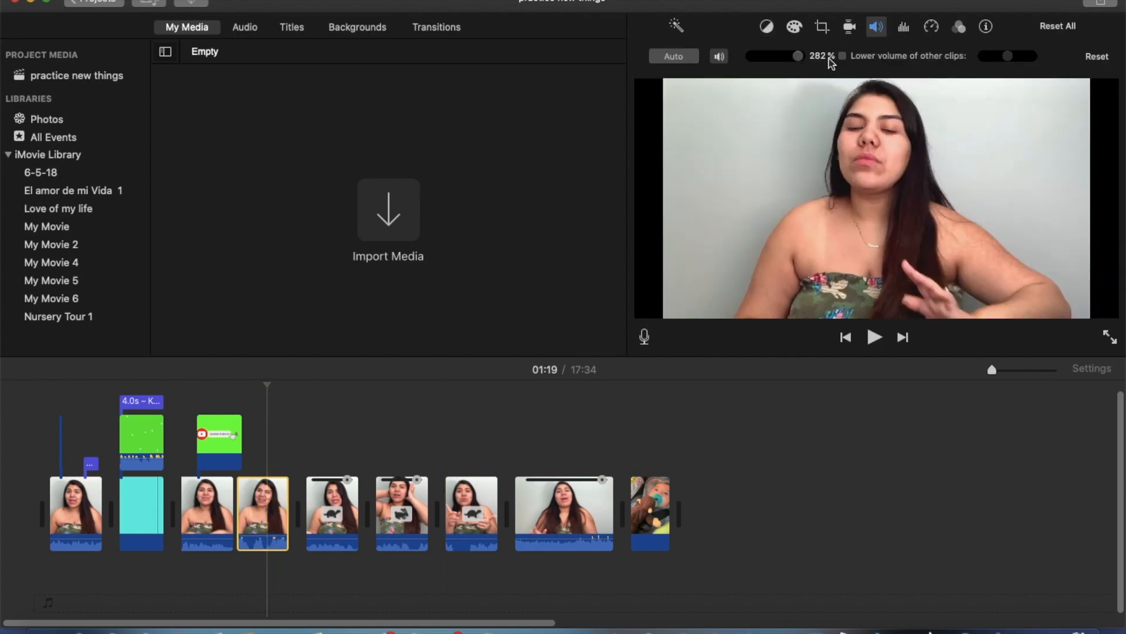
{"action": "left_click_drag", "start_coordinate": [798, 56], "coordinate": [772, 66]}
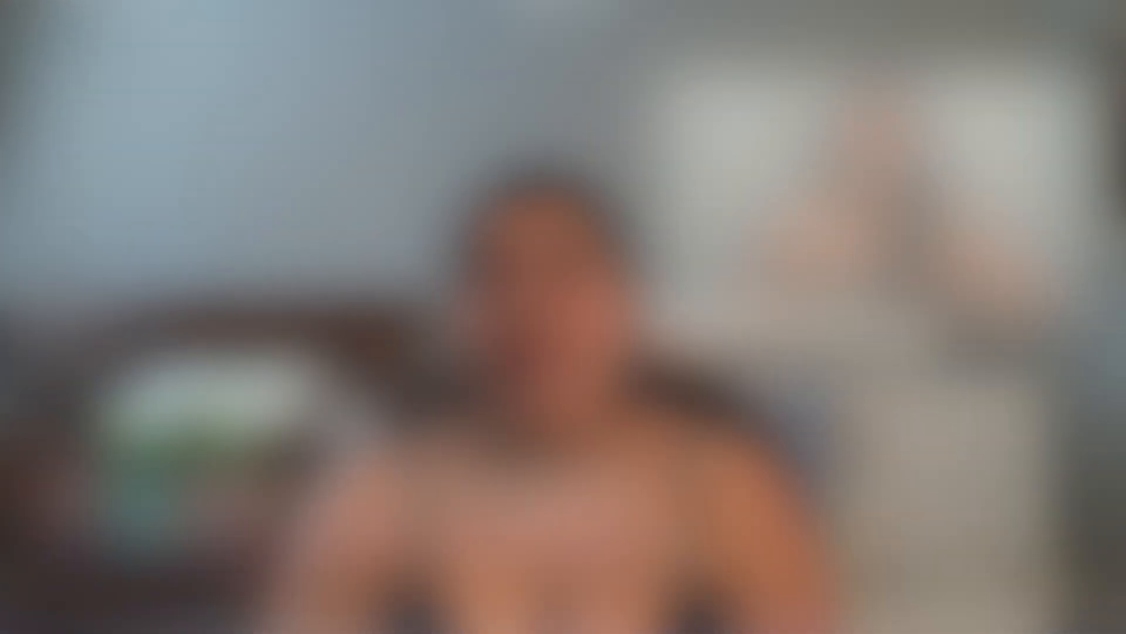